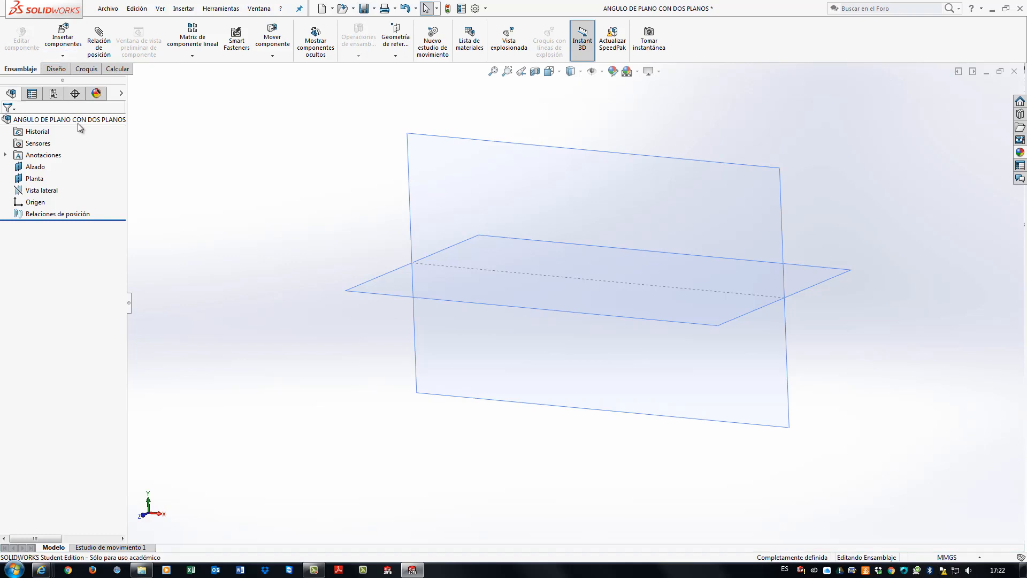
Insert a new part into the assembly and open it for in-context editing
click(63, 56)
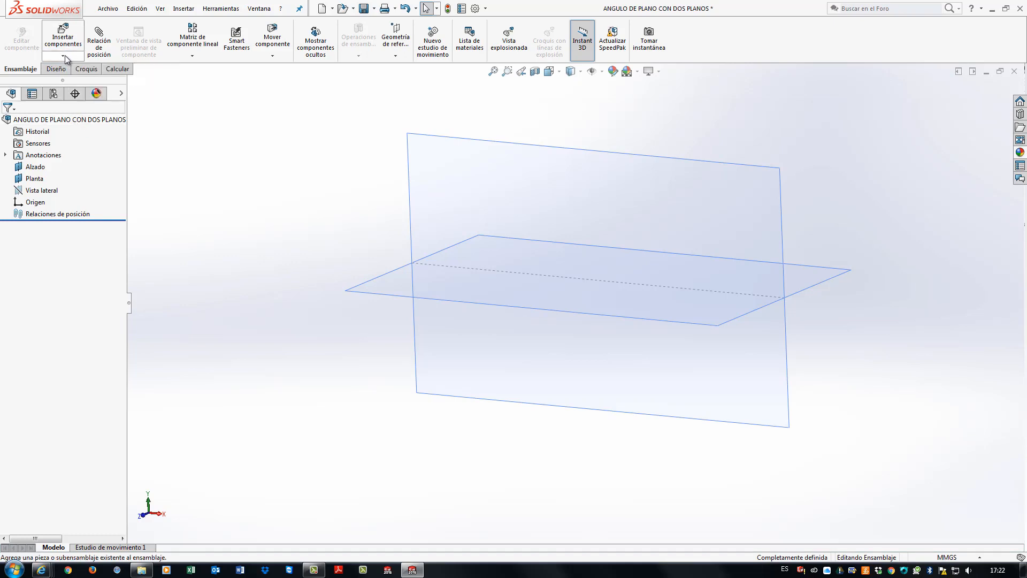
click(77, 81)
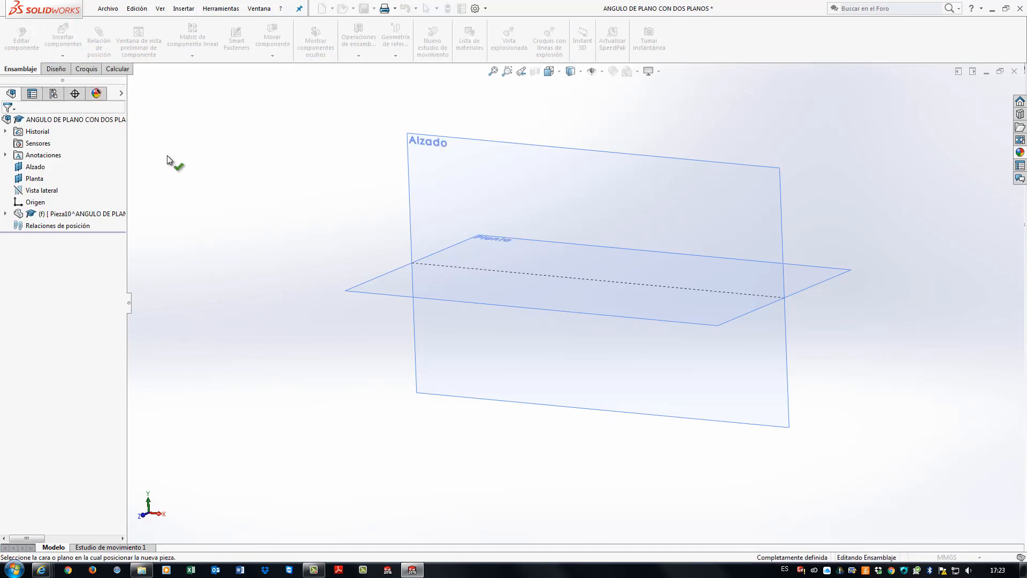
click(172, 162)
click(112, 214)
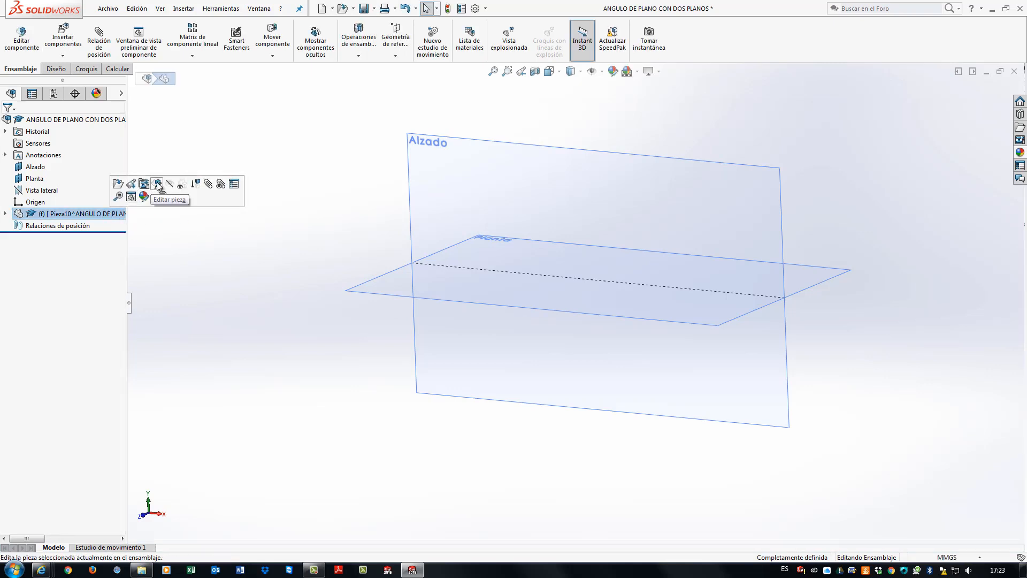
click(156, 184)
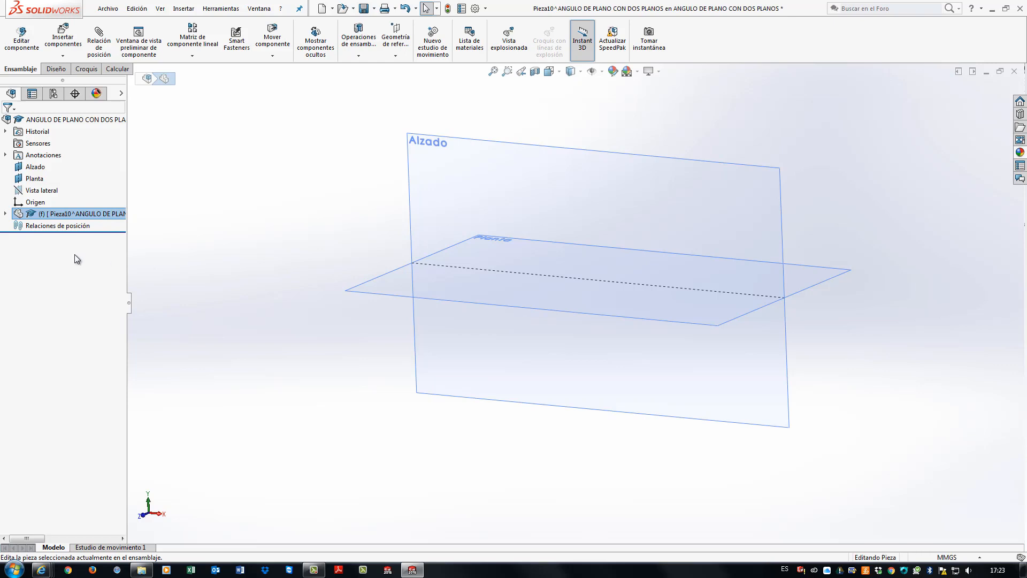
Start a sketch on the new part's Alzado plane
click(5, 214)
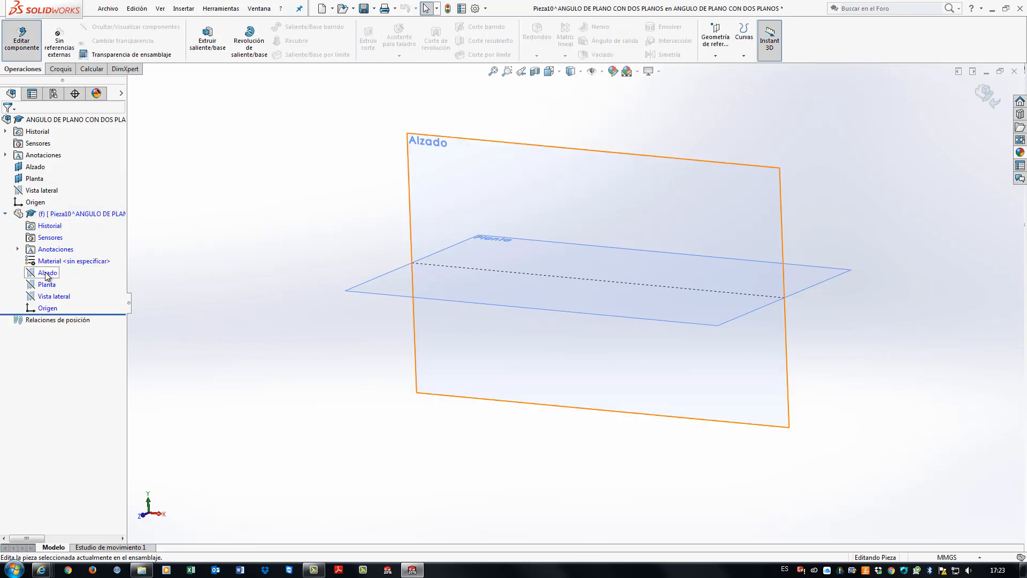
click(56, 274)
click(53, 255)
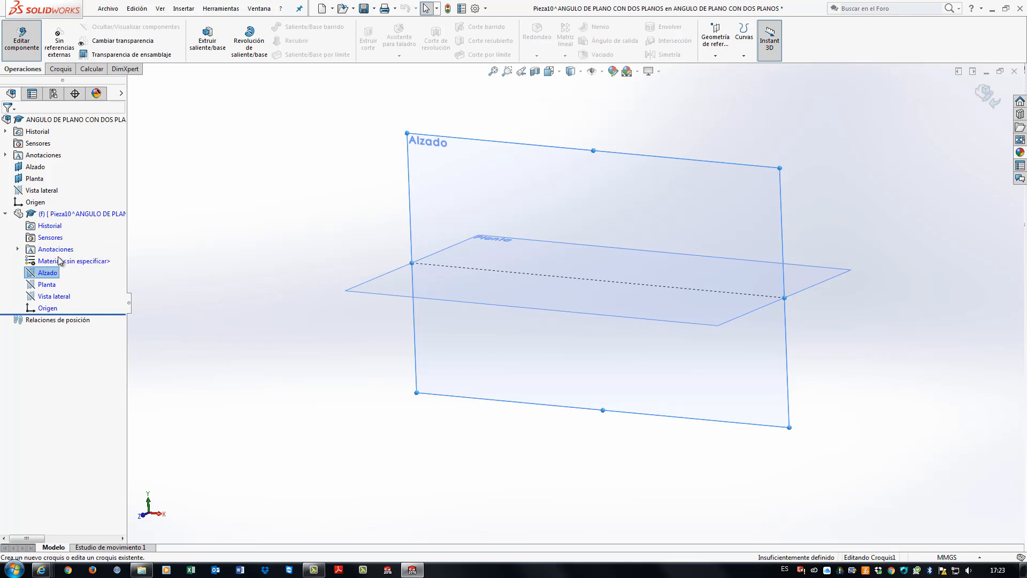
Sketch a closed triangle beside the Alzado plane's upper corner, with sides of about 45, 44 and 69 mm
click(257, 27)
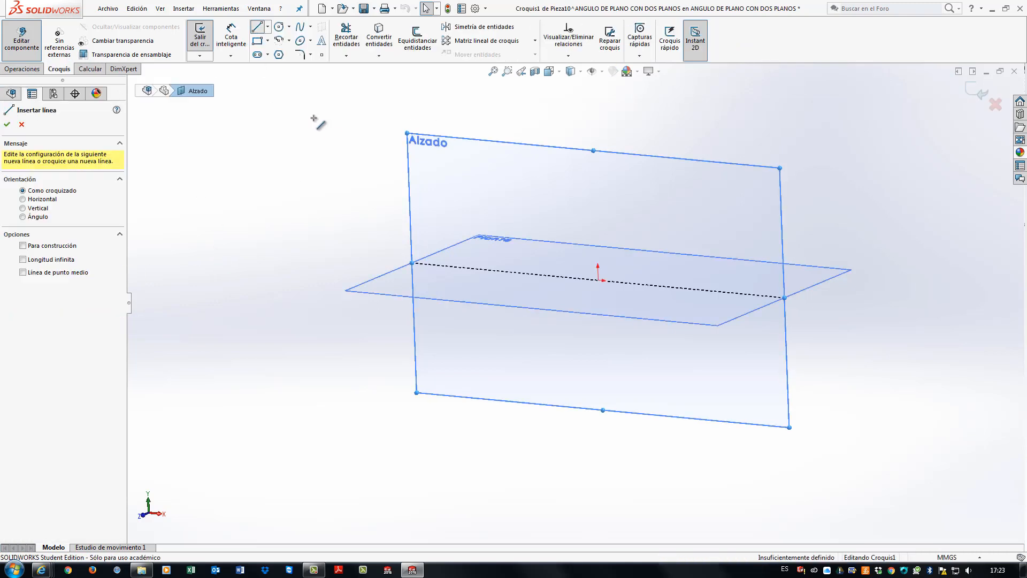
click(383, 204)
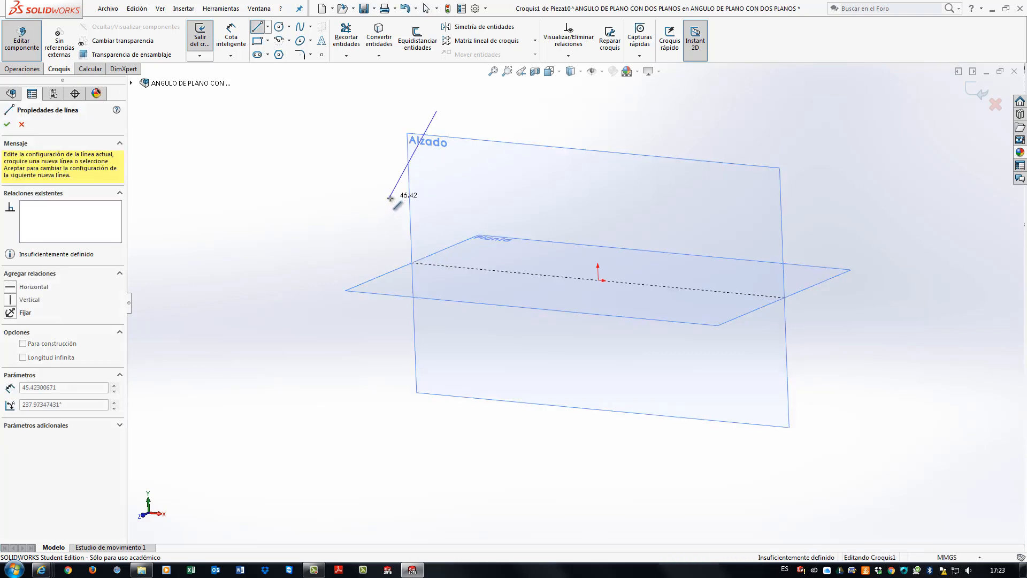
click(390, 197)
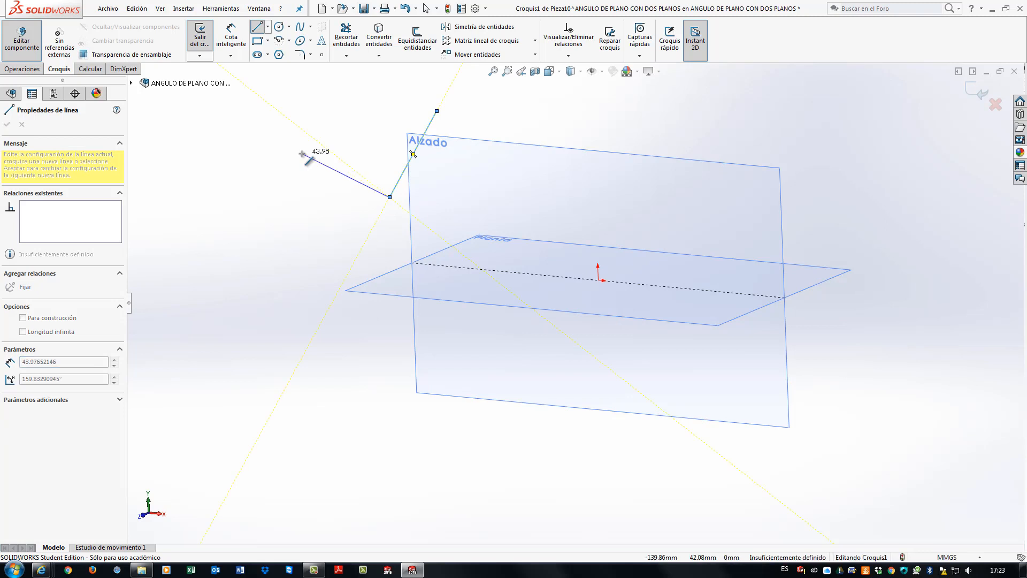
double_click(302, 154)
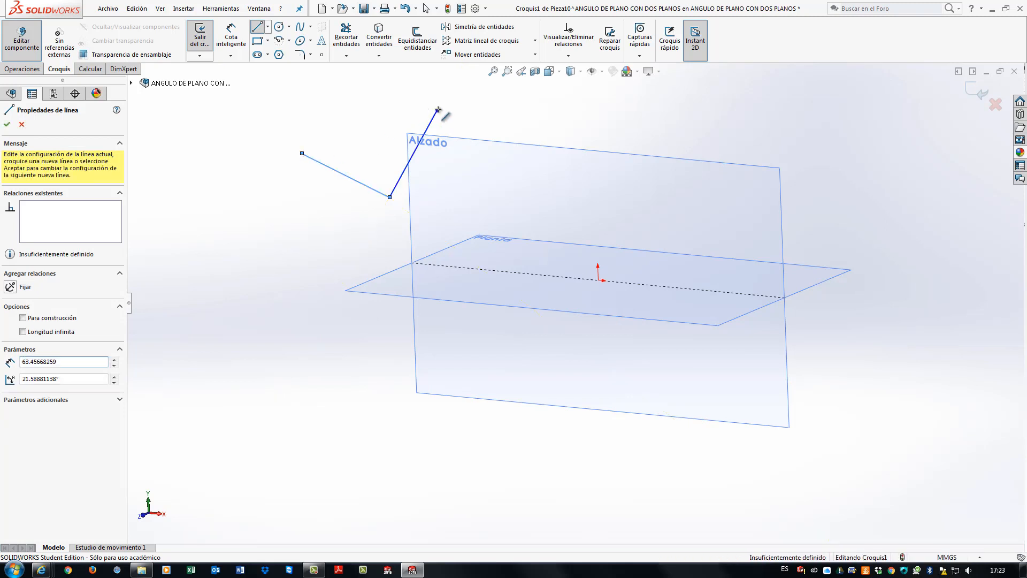
click(303, 154)
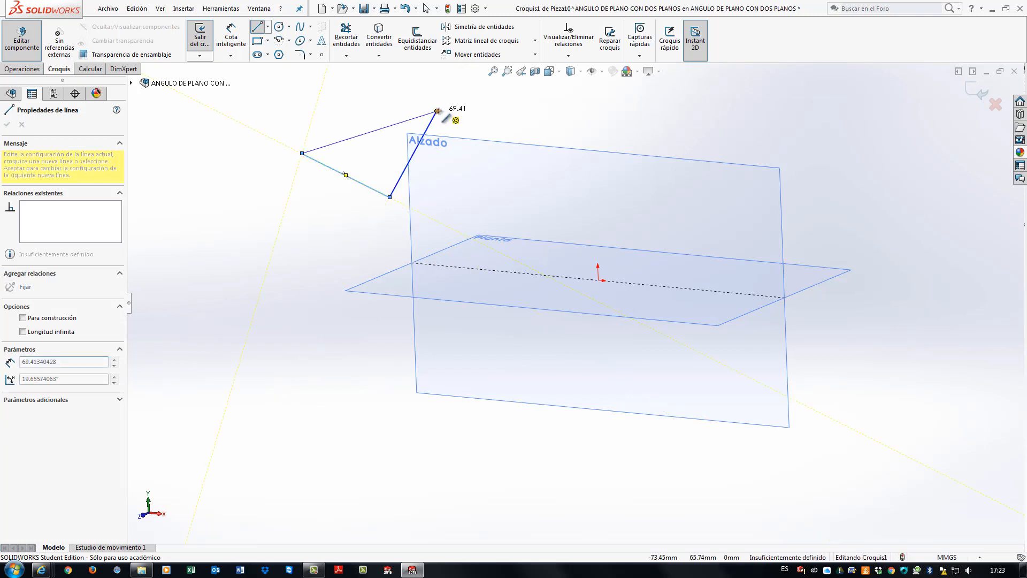
click(437, 110)
key(Escape)
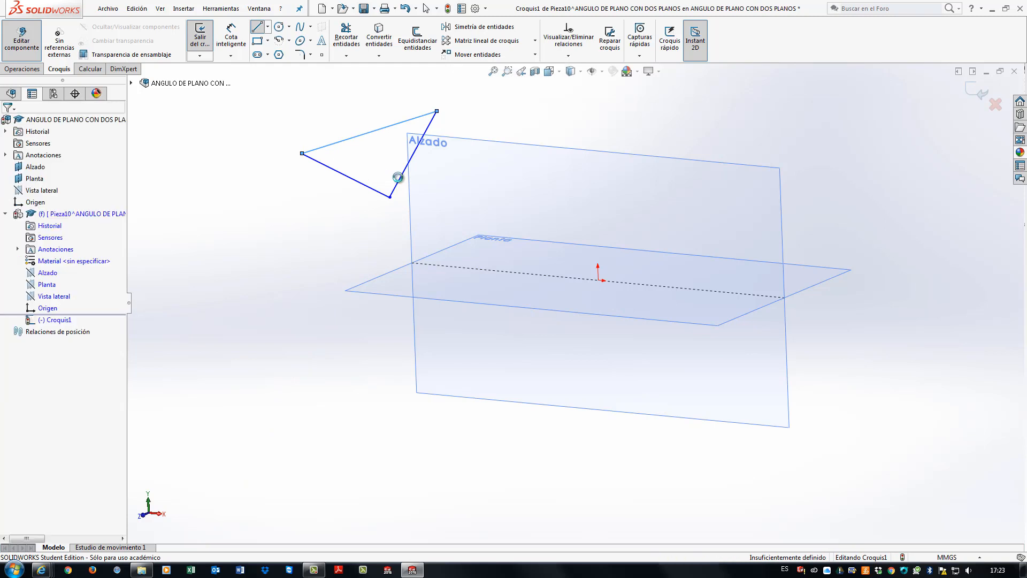
key(Escape)
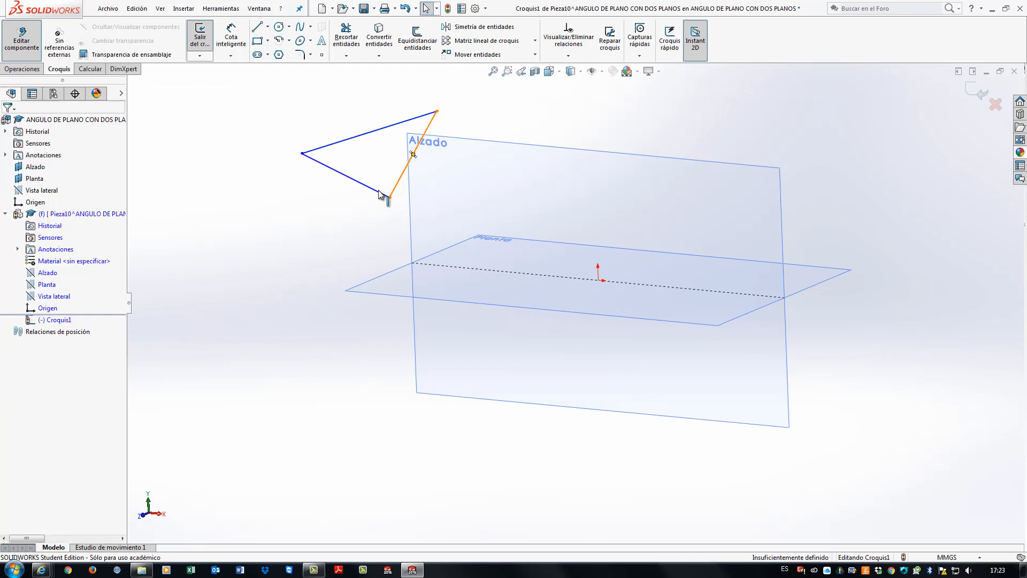
click(380, 197)
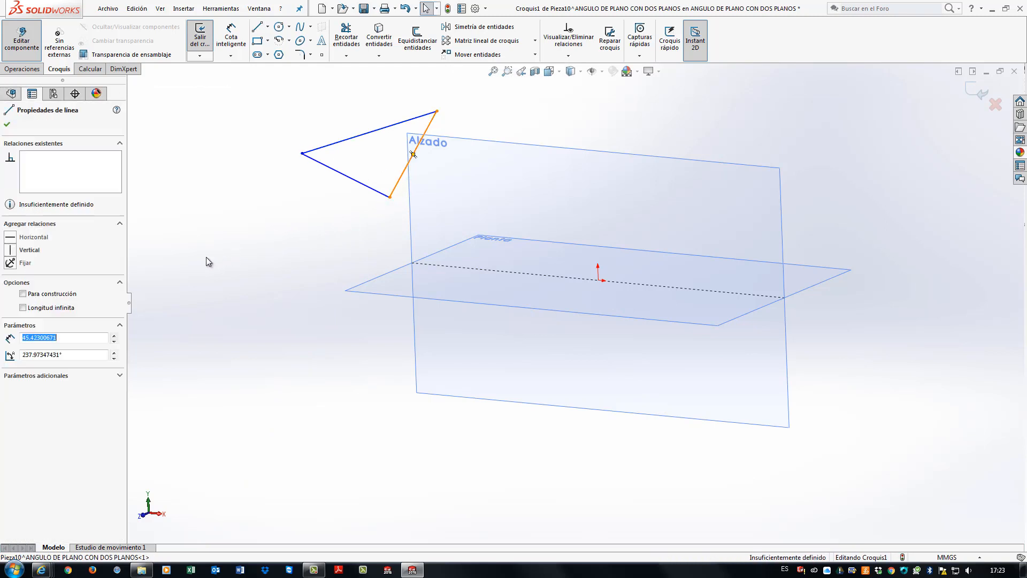
click(373, 187)
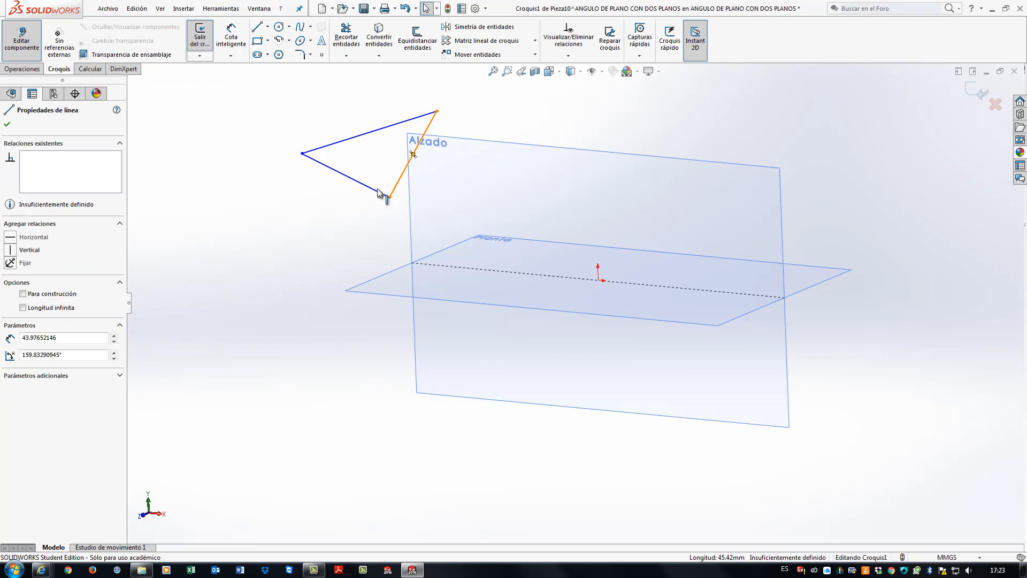
ctrl+click(380, 197)
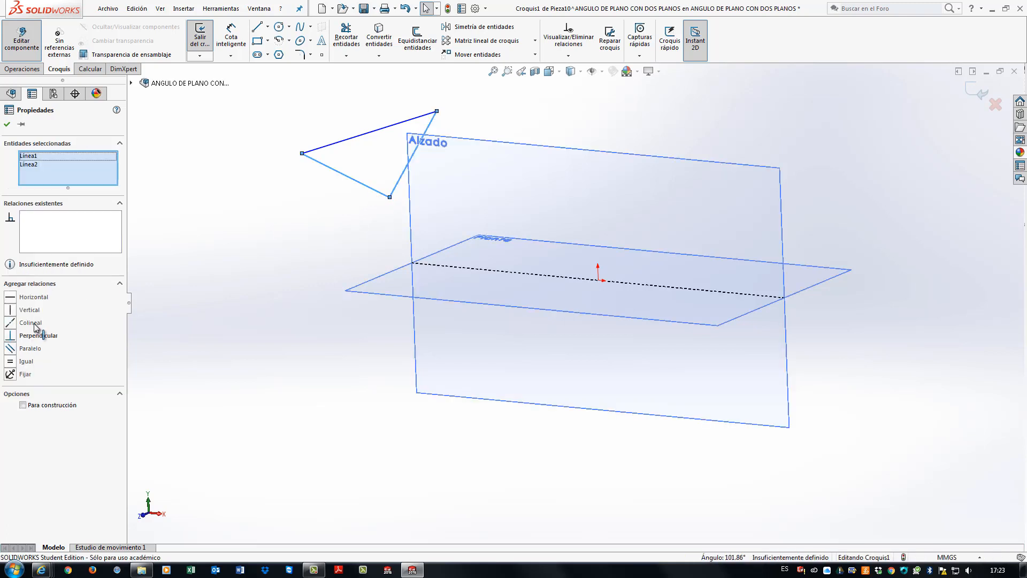
click(148, 322)
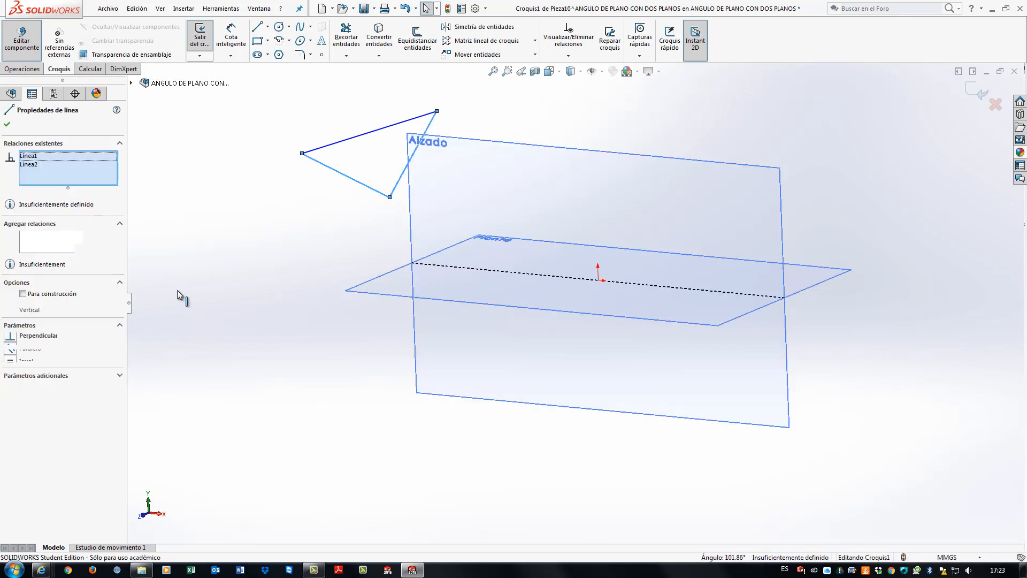
click(220, 230)
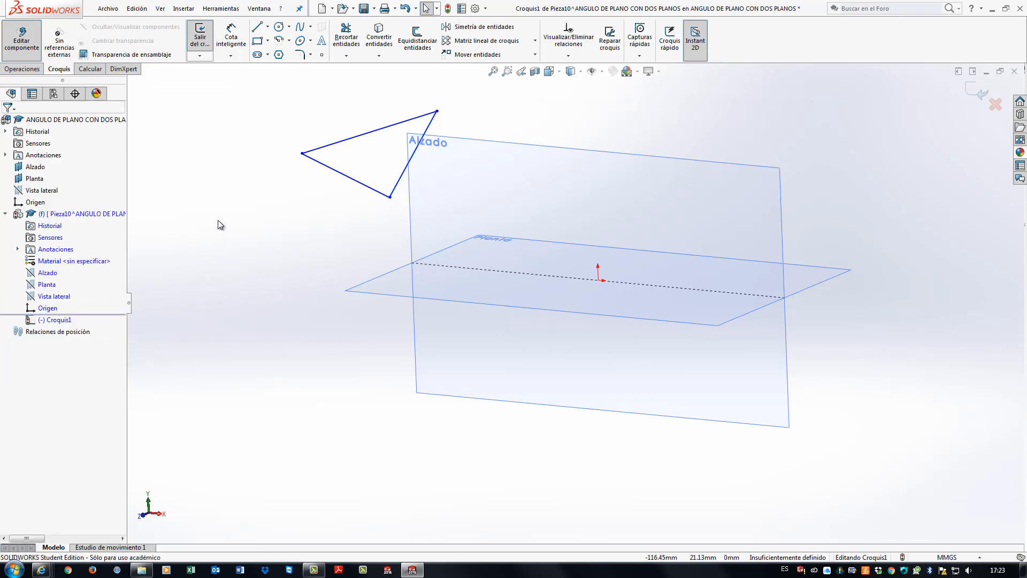
Add a perpendicular relation between the triangle's two shorter sides
click(377, 192)
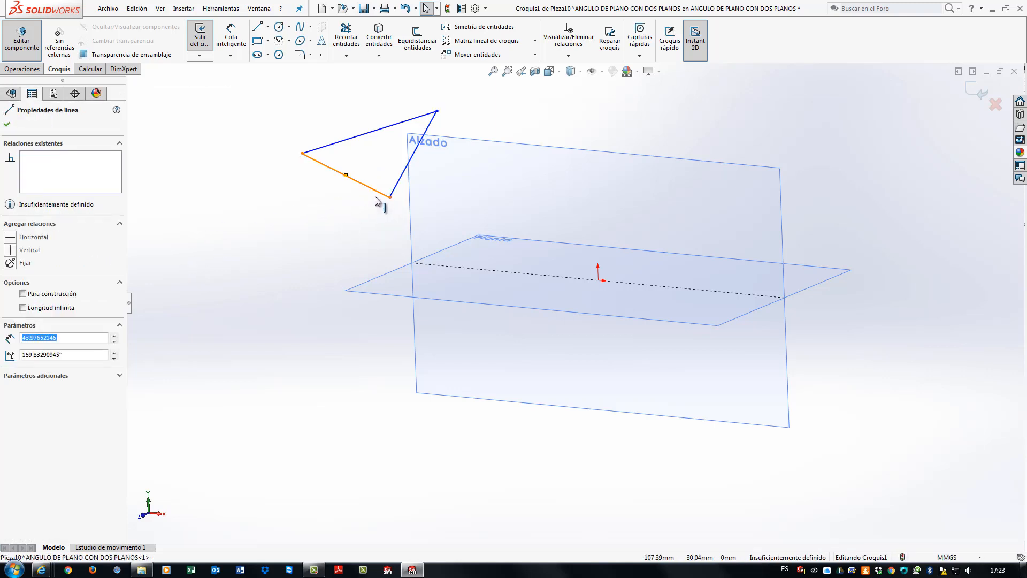
click(399, 177)
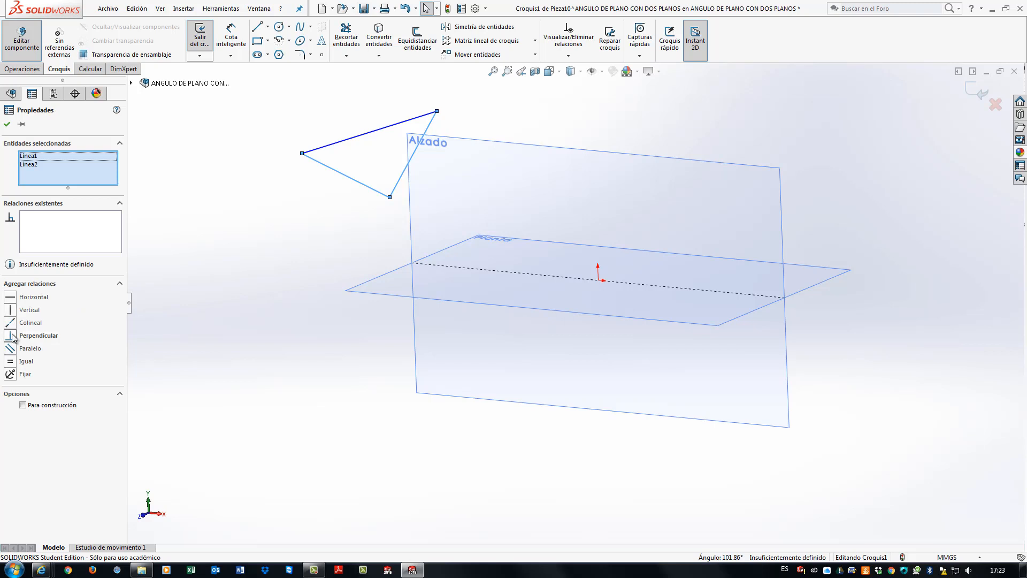
click(15, 334)
click(216, 221)
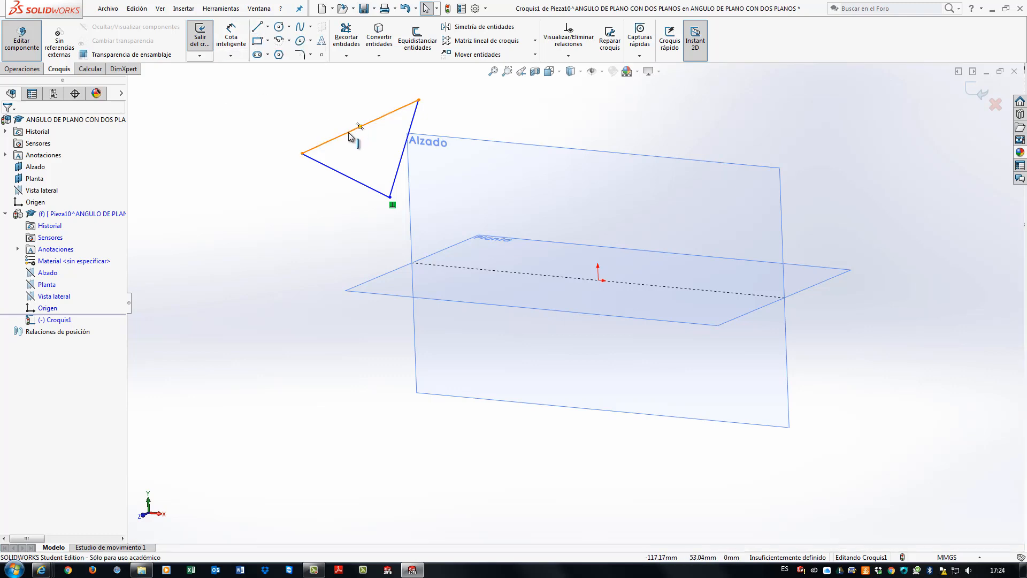
click(347, 175)
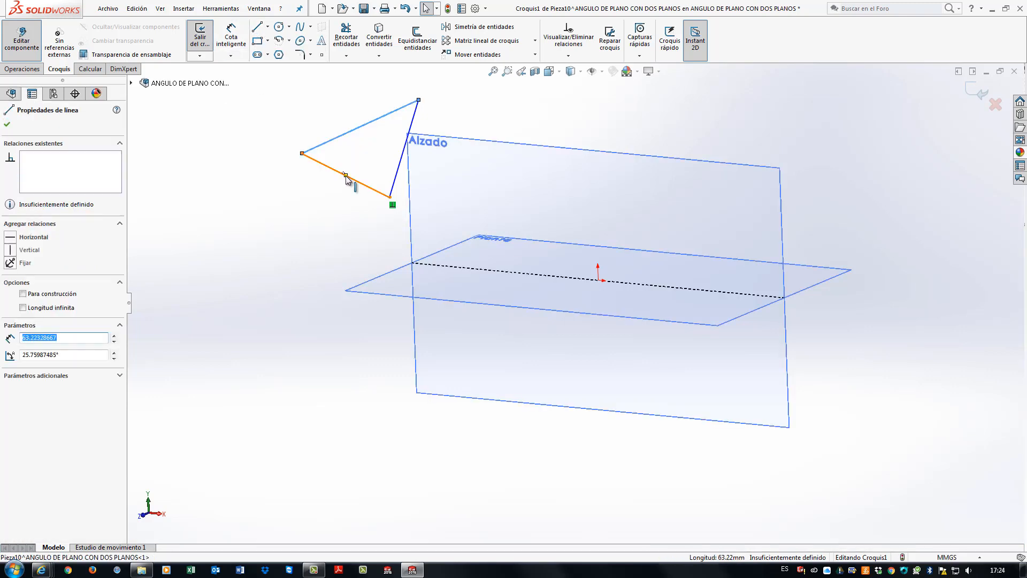
click(357, 182)
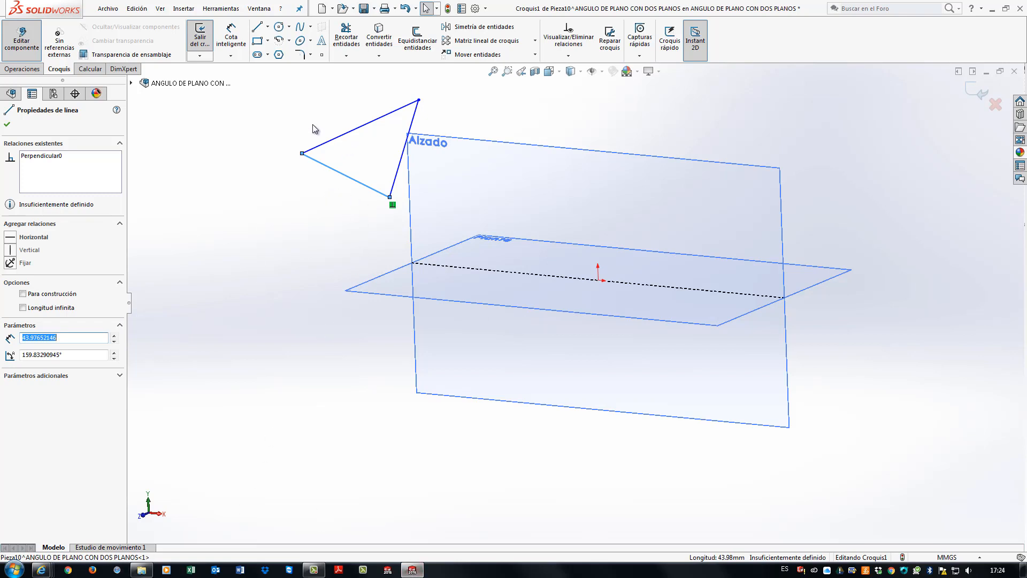
click(273, 92)
Dimension the angle between the triangle's longest side and its lower side as 45°
click(231, 41)
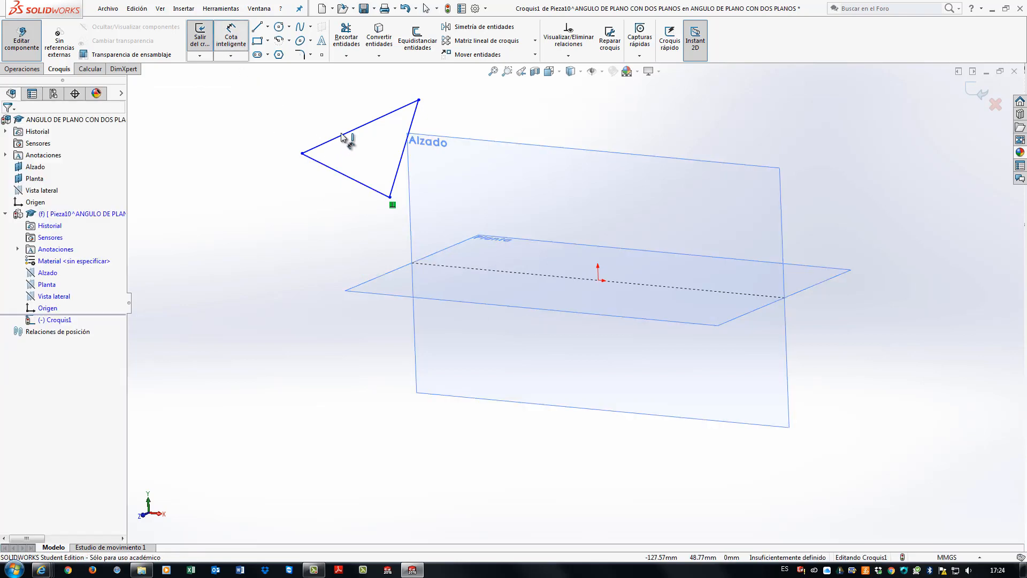
click(338, 175)
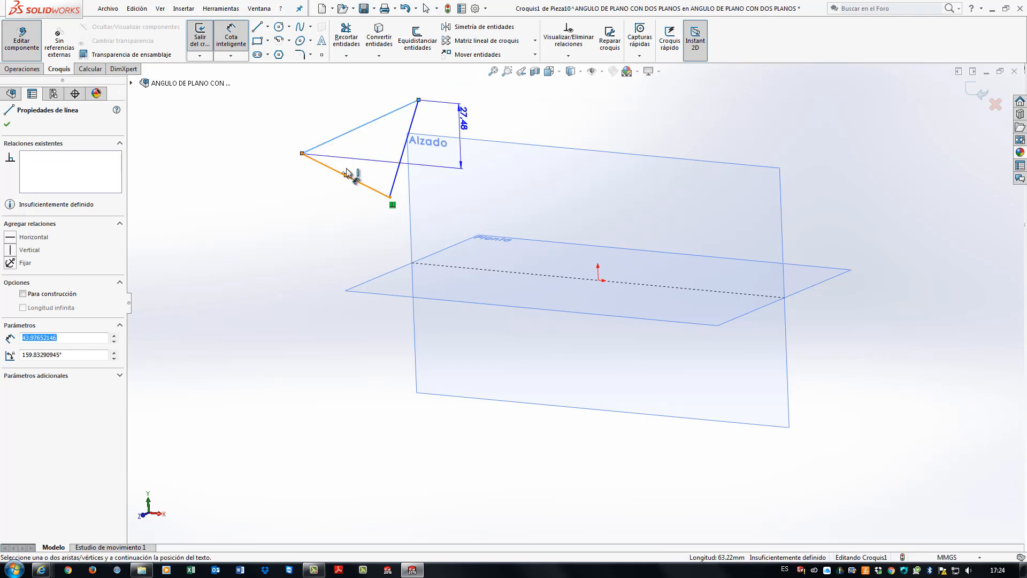
click(358, 181)
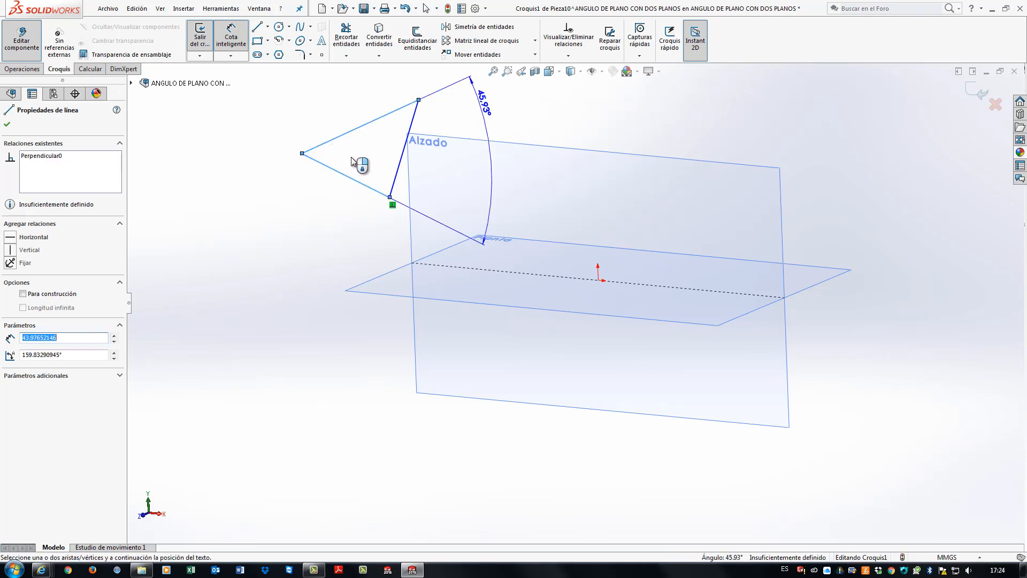
click(358, 163)
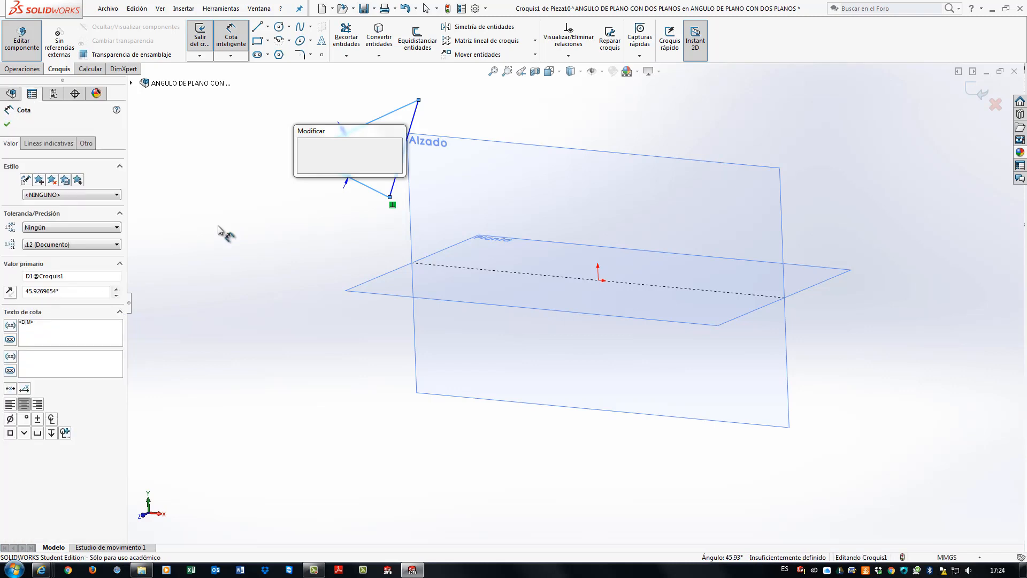
key(Return)
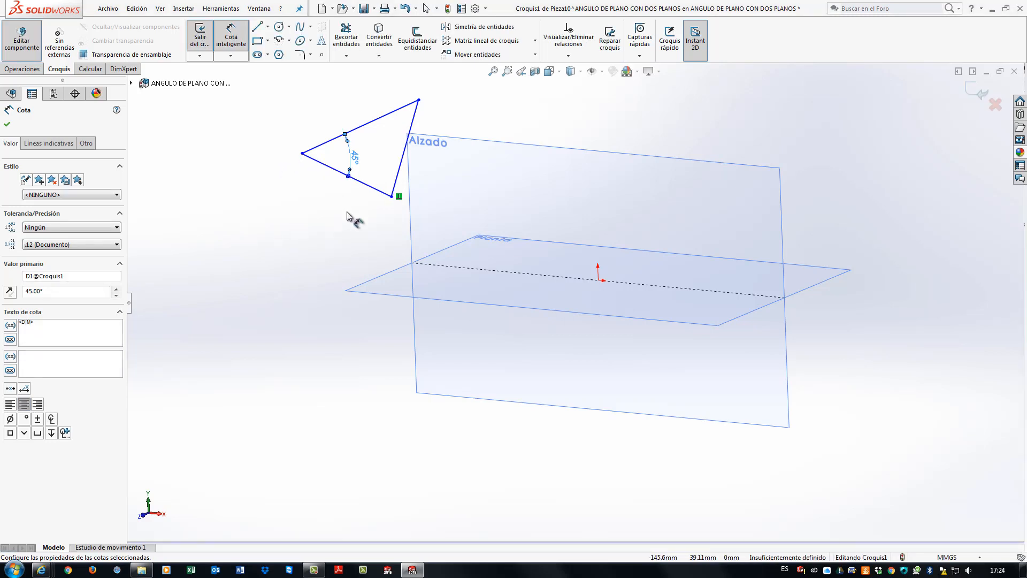
key(Escape)
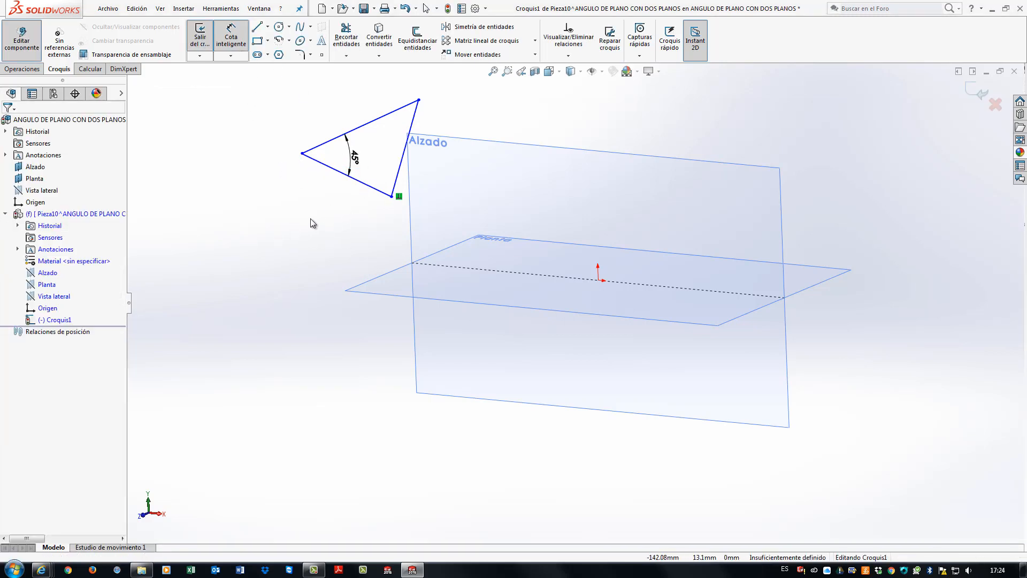
key(Escape)
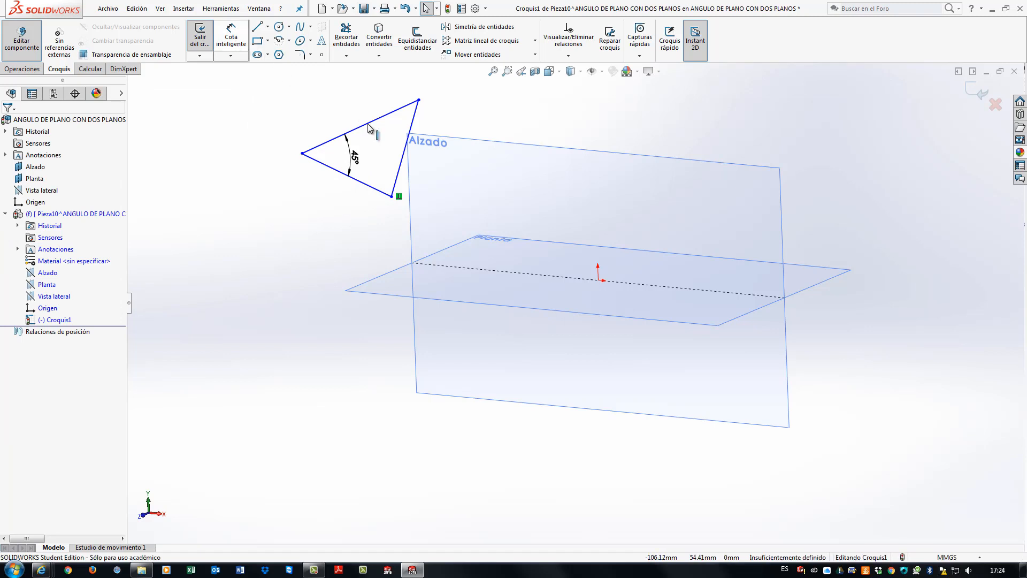
Dimension the triangle's lower side with a length of 20 mm
click(231, 36)
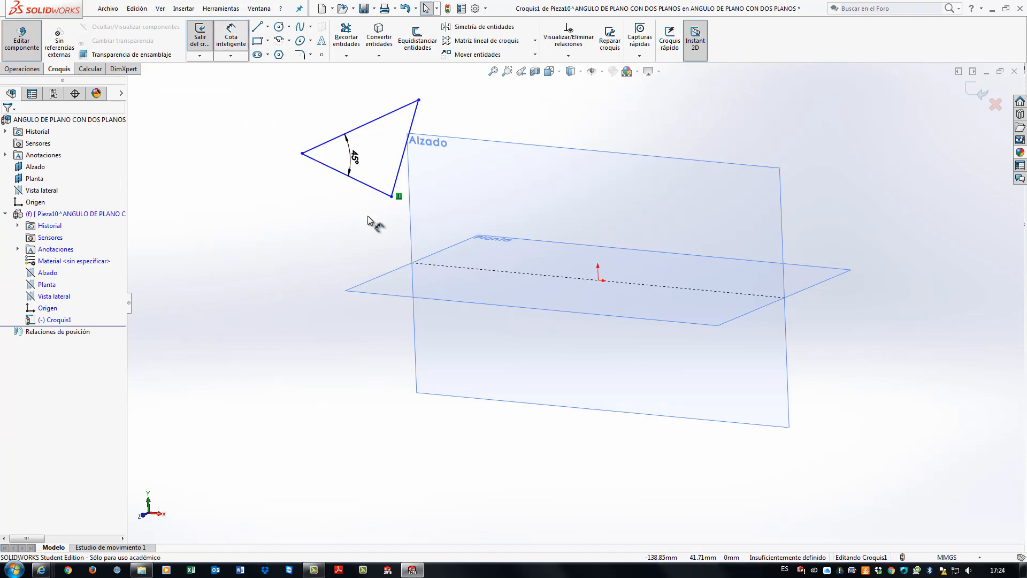
click(380, 191)
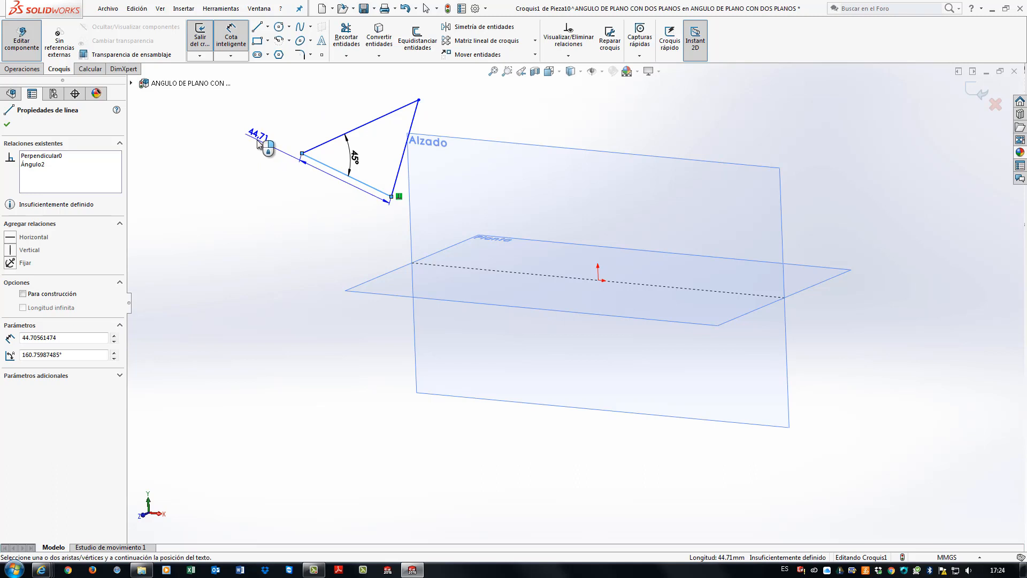
click(258, 144)
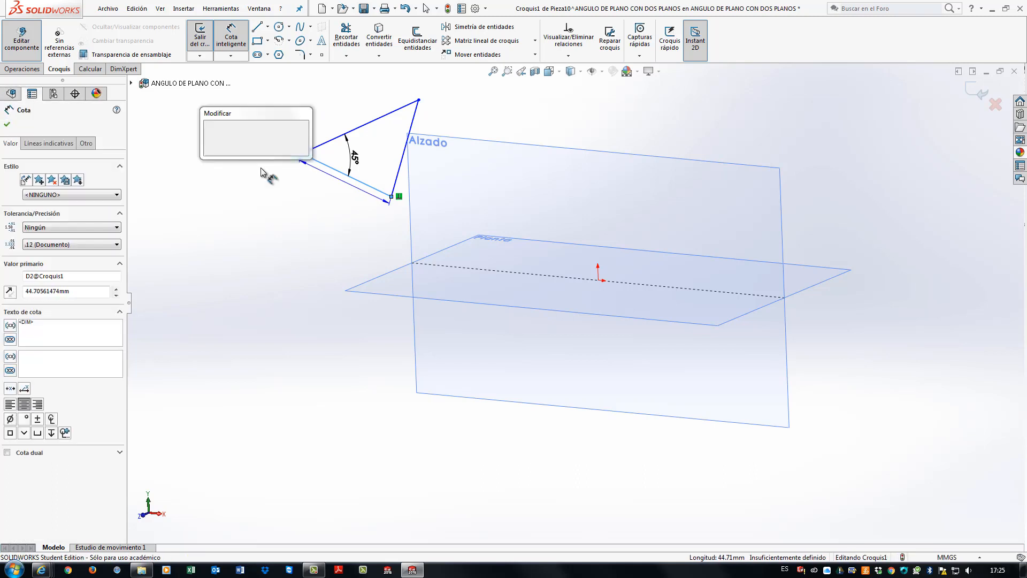
key(Return)
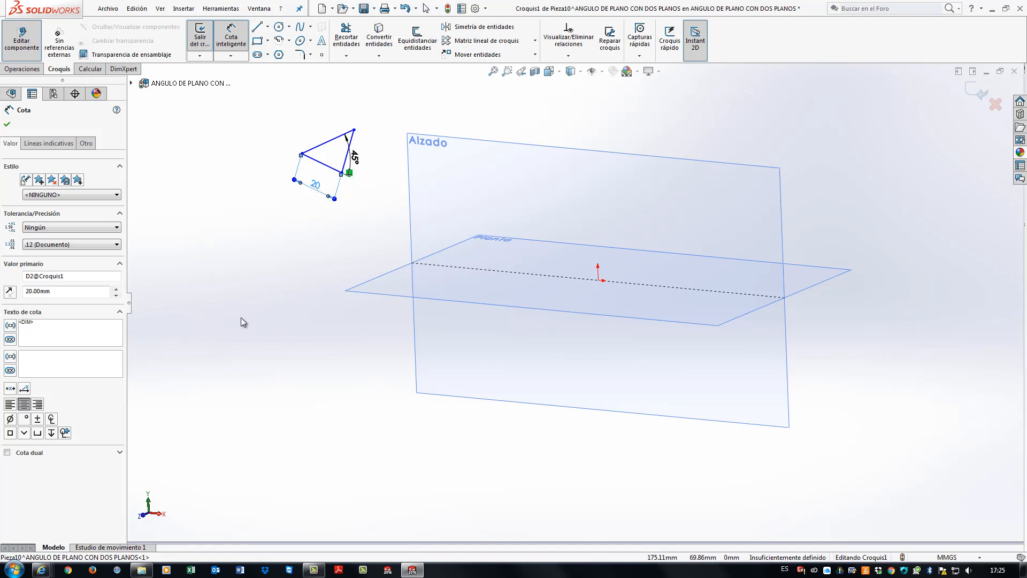
key(Escape)
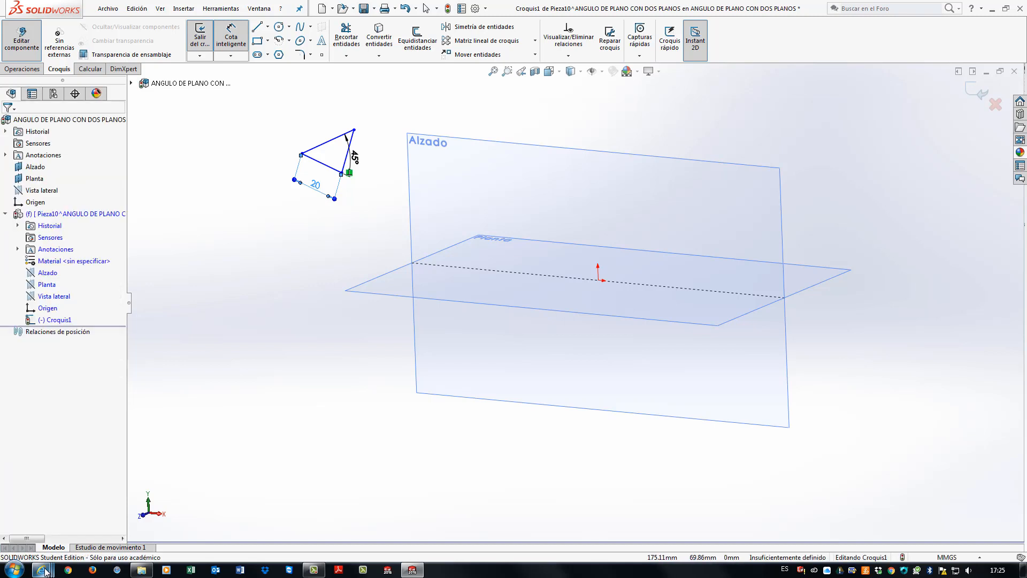
Revolve the triangle 360° about its undimensioned shorter side to form a solid cone
mouse_move(46, 572)
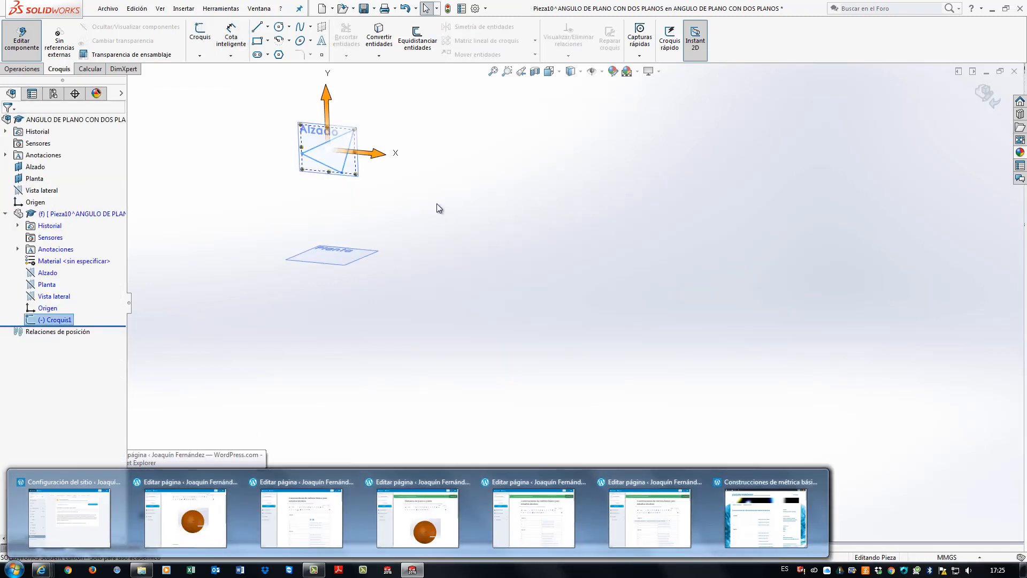
click(405, 231)
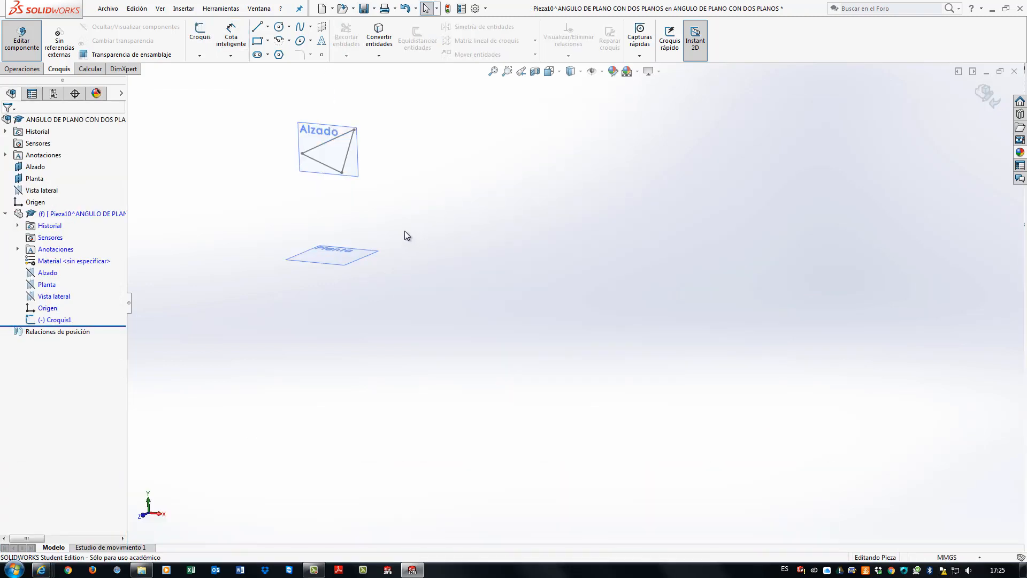
click(37, 68)
click(247, 42)
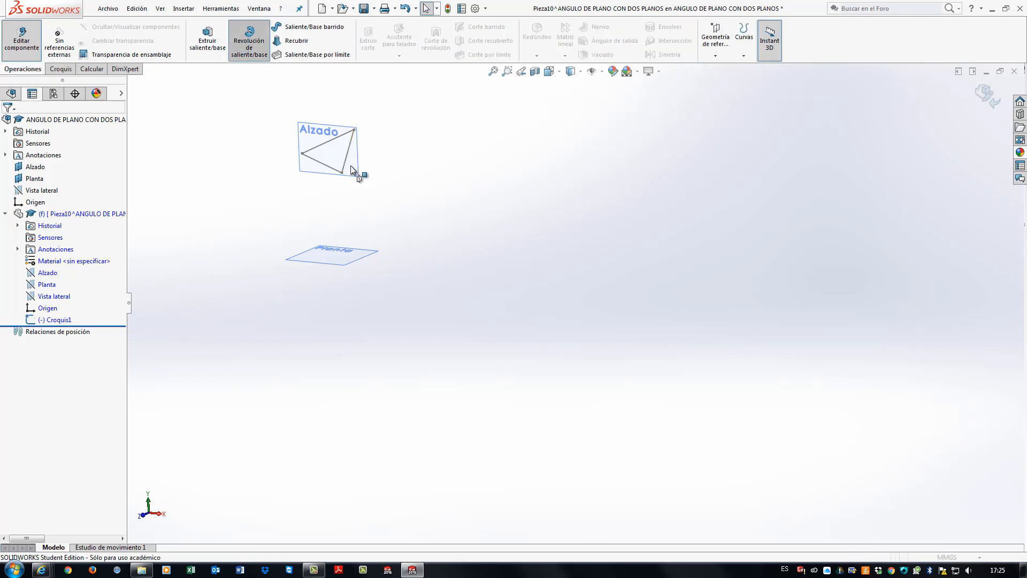
click(350, 145)
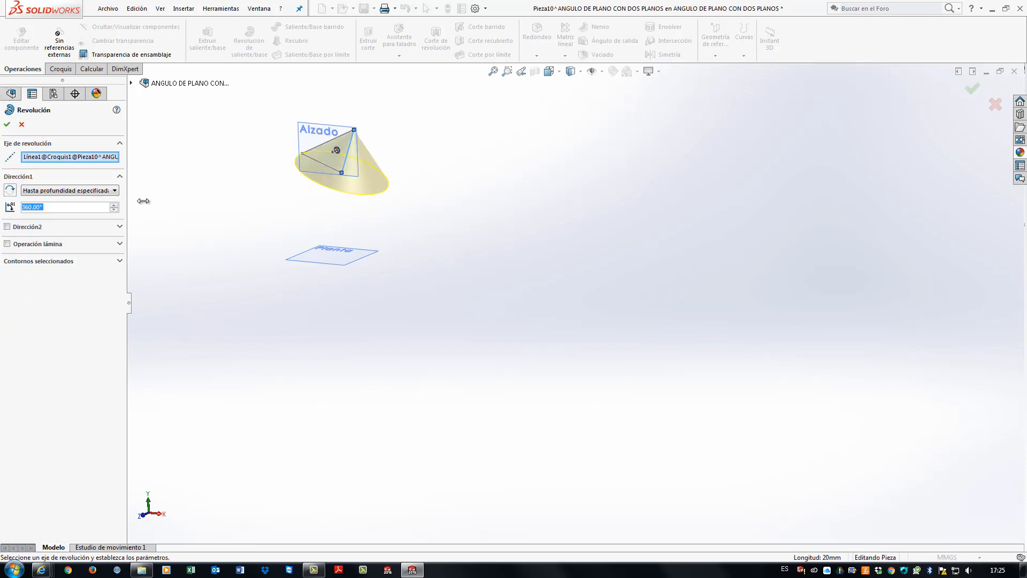
click(7, 125)
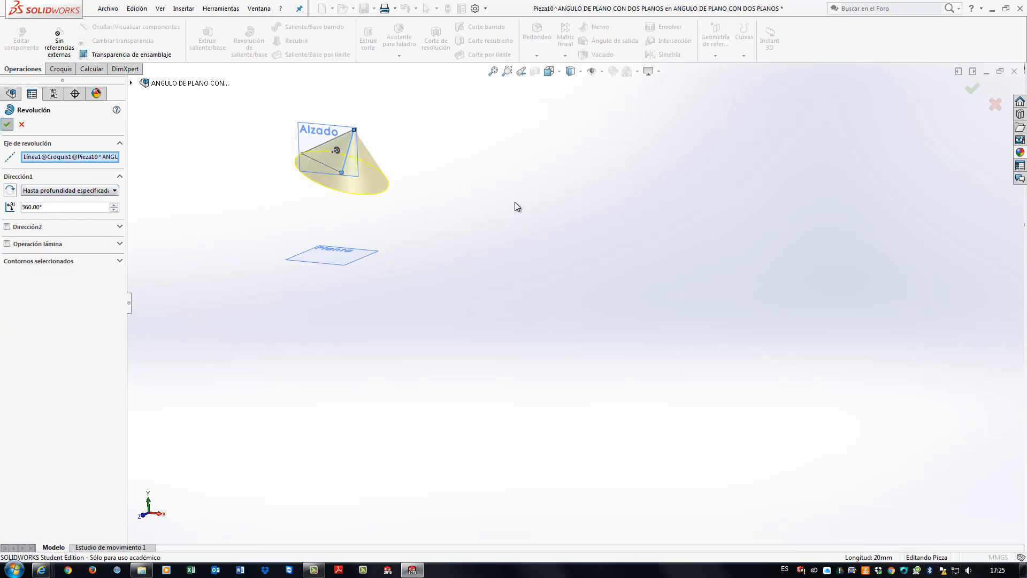
click(485, 166)
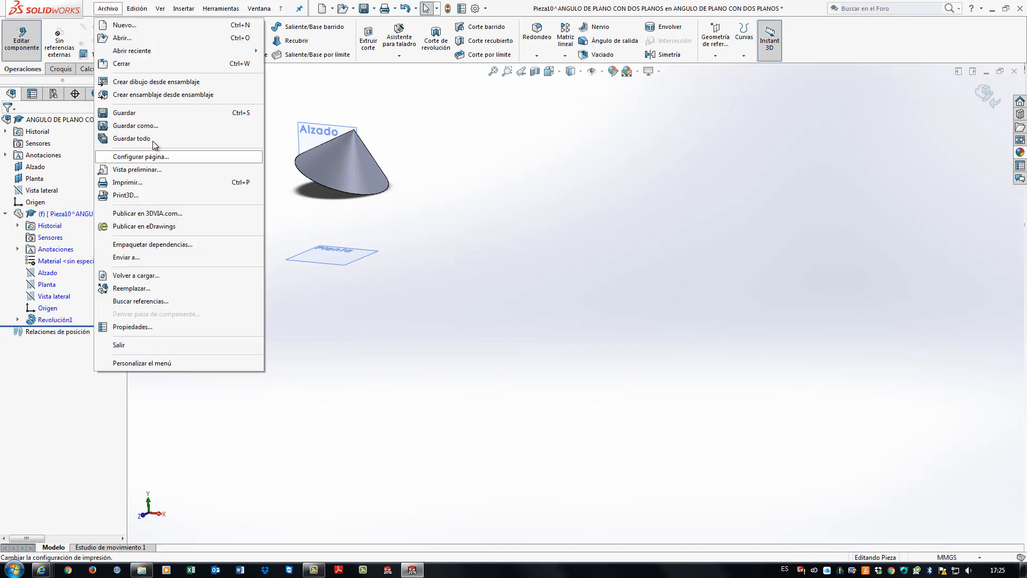
Save the cone part as CONO45º in the ANGULO DE PLANO CON DOS PLANOS folder
click(152, 129)
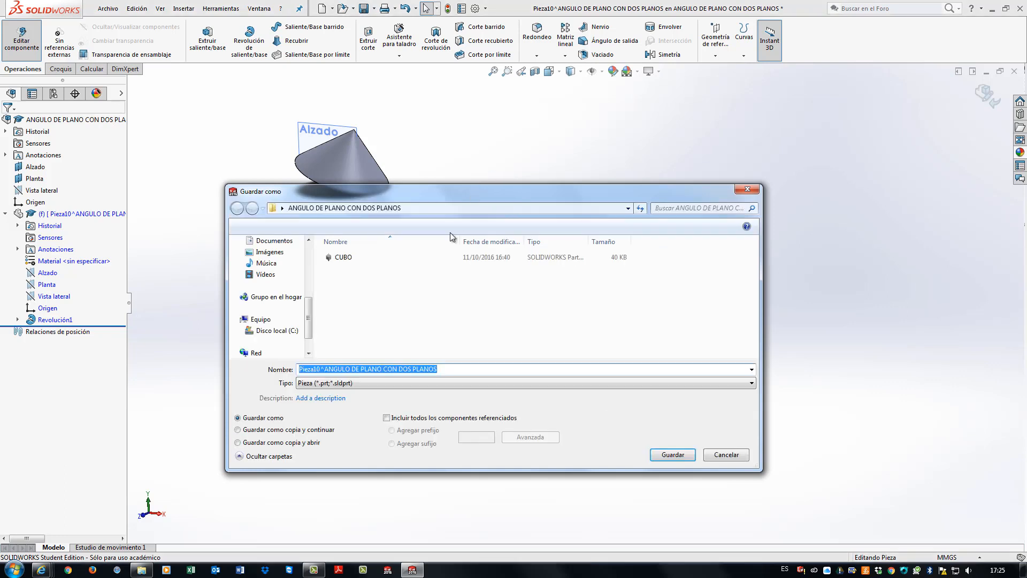
click(439, 369)
drag(408, 366, 266, 373)
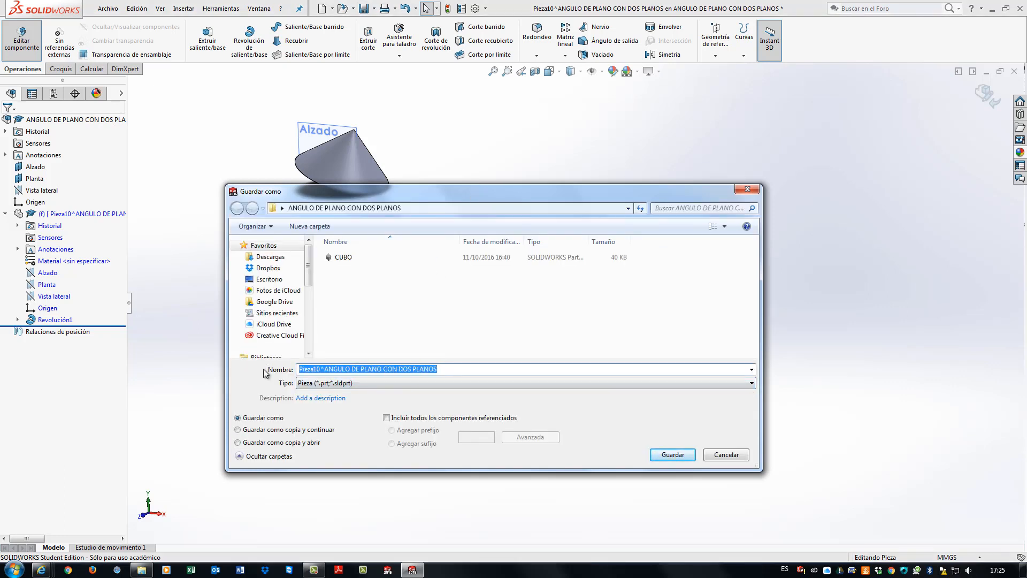
text(CONO45º)
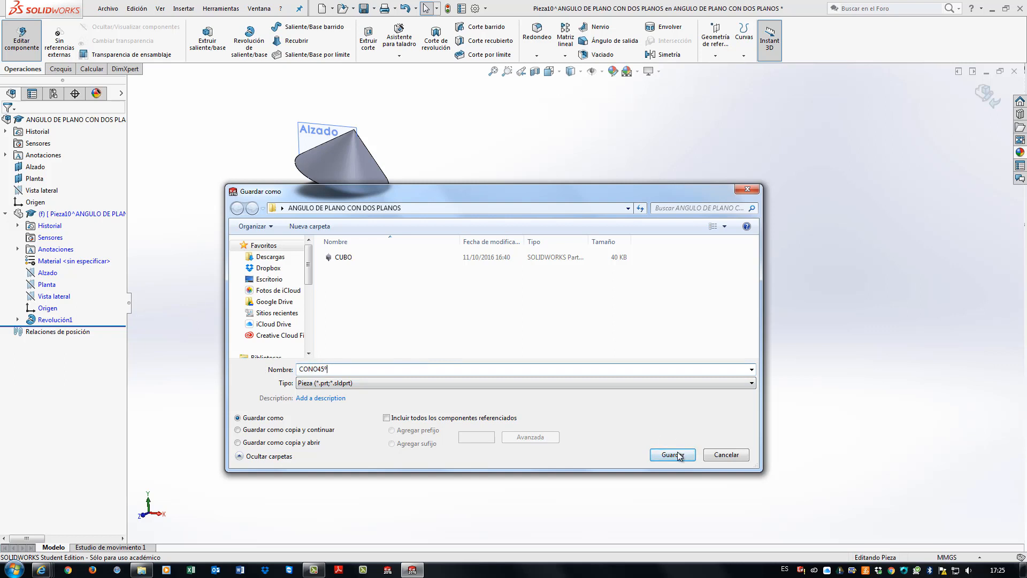
click(673, 454)
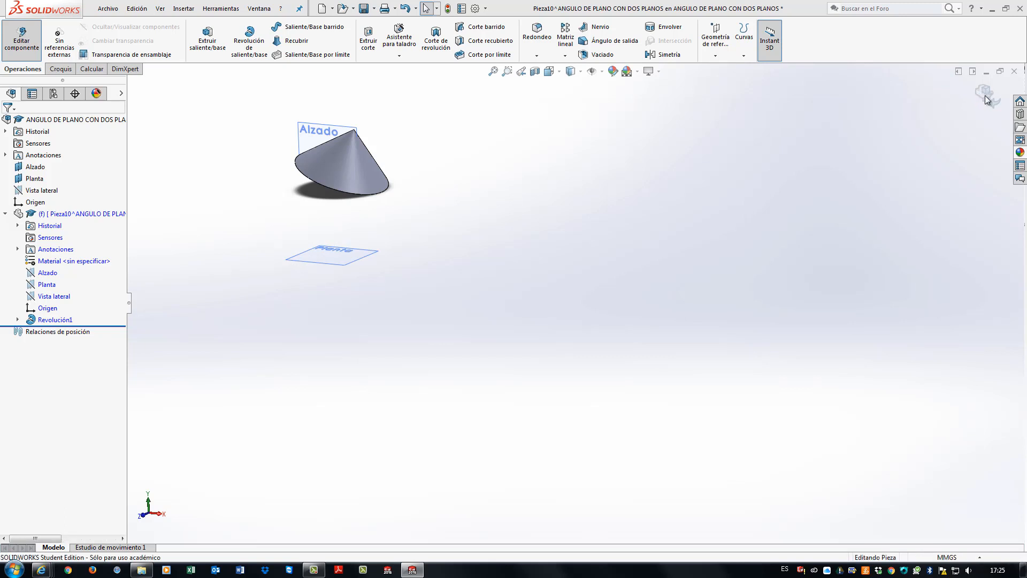
Return from part editing to the assembly and delete the CONO45º component from it
click(984, 95)
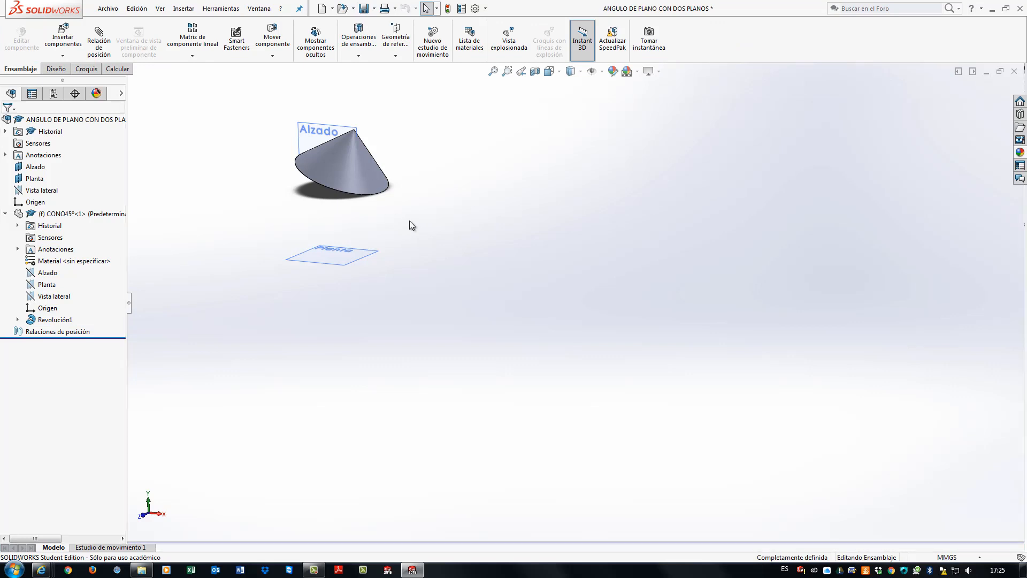
click(365, 167)
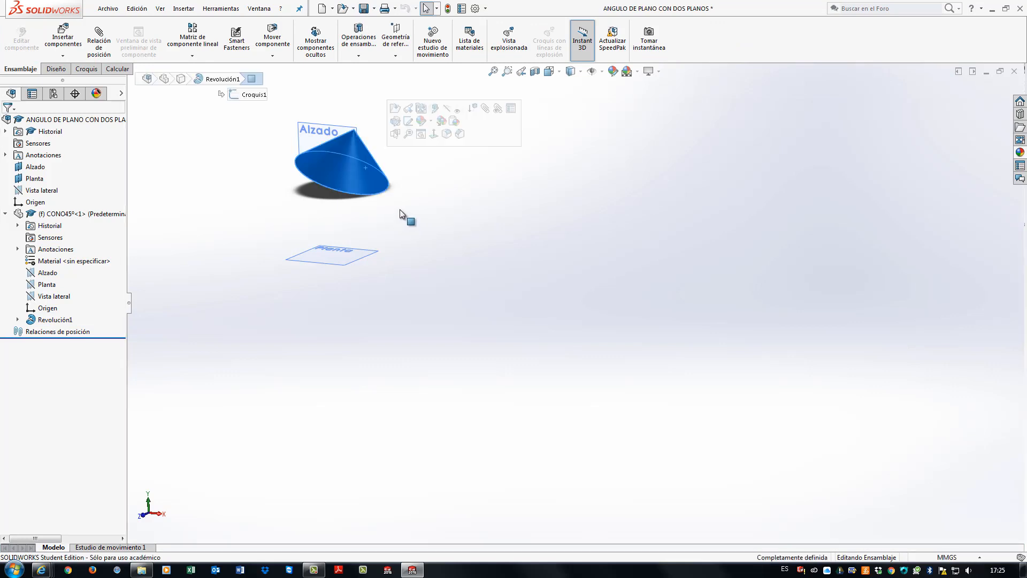
key(Delete)
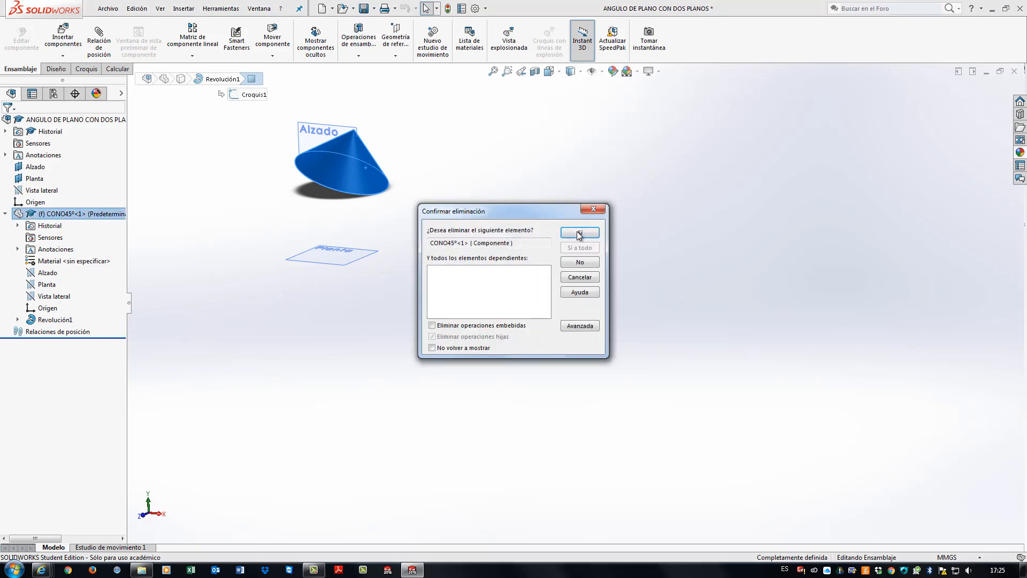
click(580, 233)
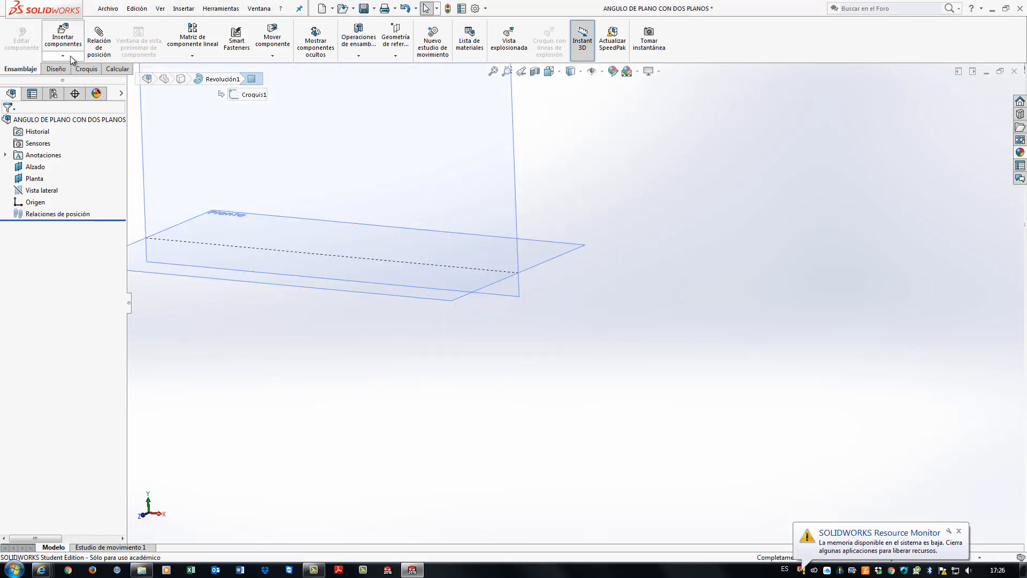
Insert a new part into the assembly and open it for in-context editing
click(70, 56)
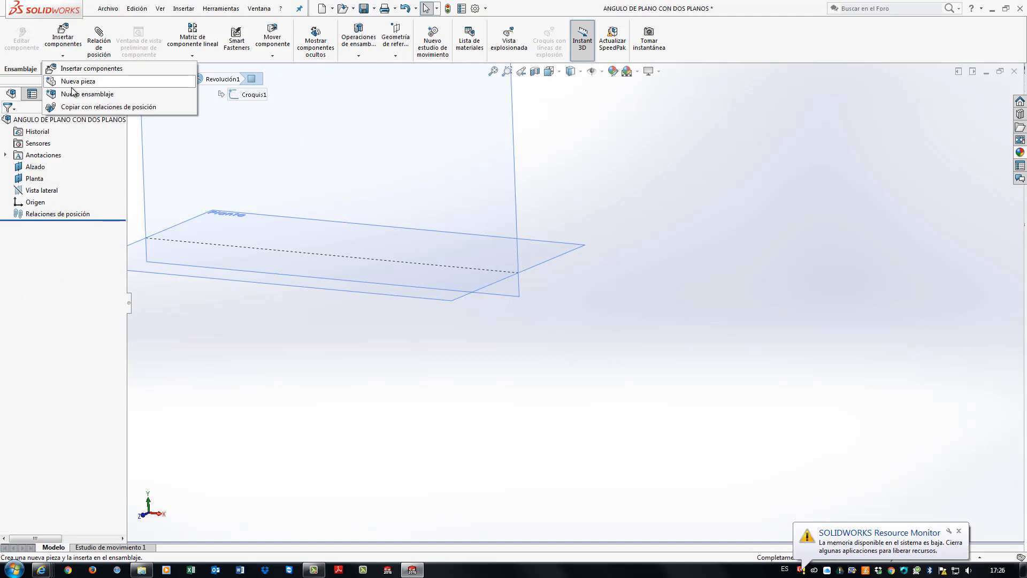
click(73, 85)
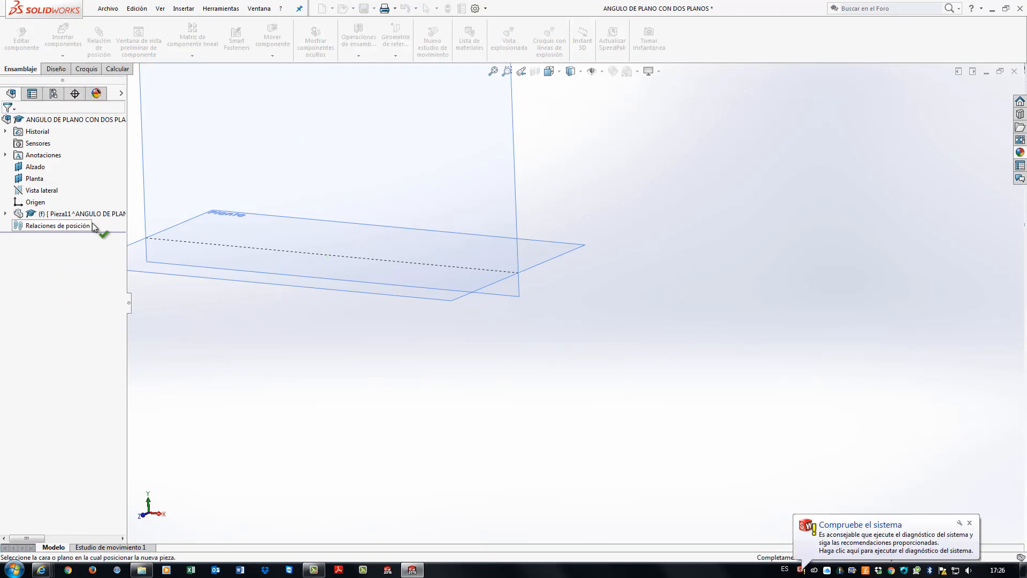
click(162, 301)
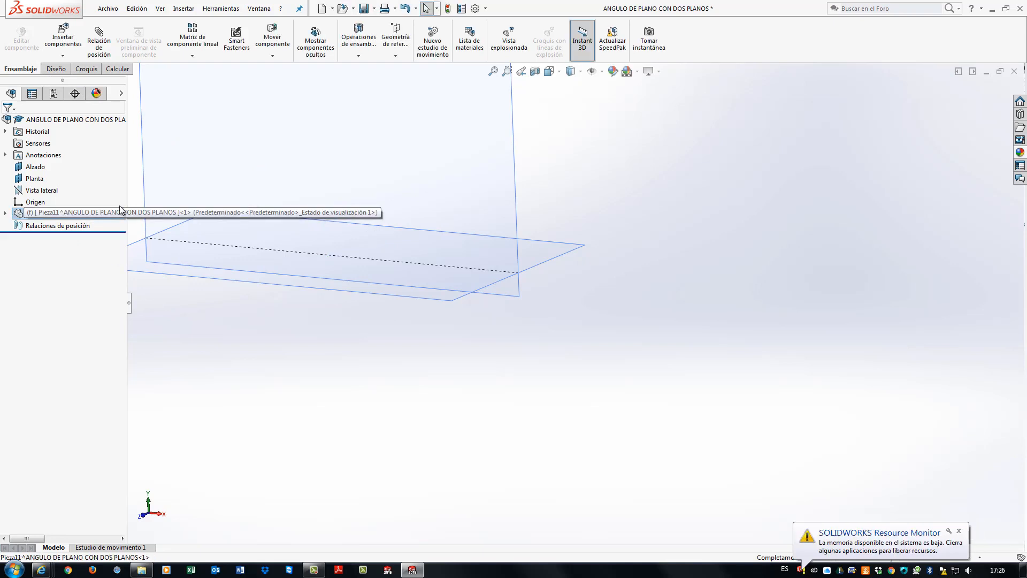
click(88, 214)
click(136, 187)
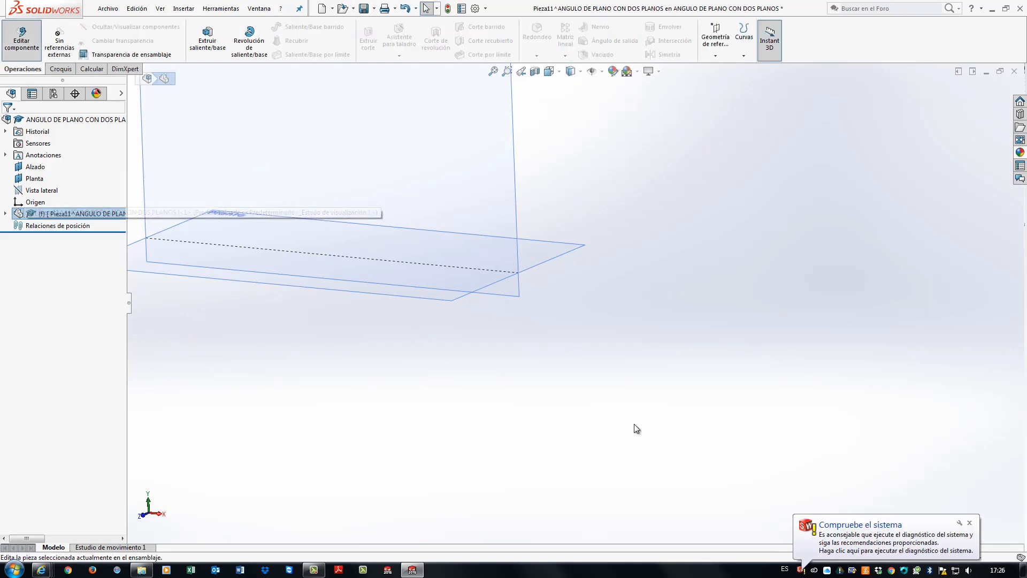
click(969, 523)
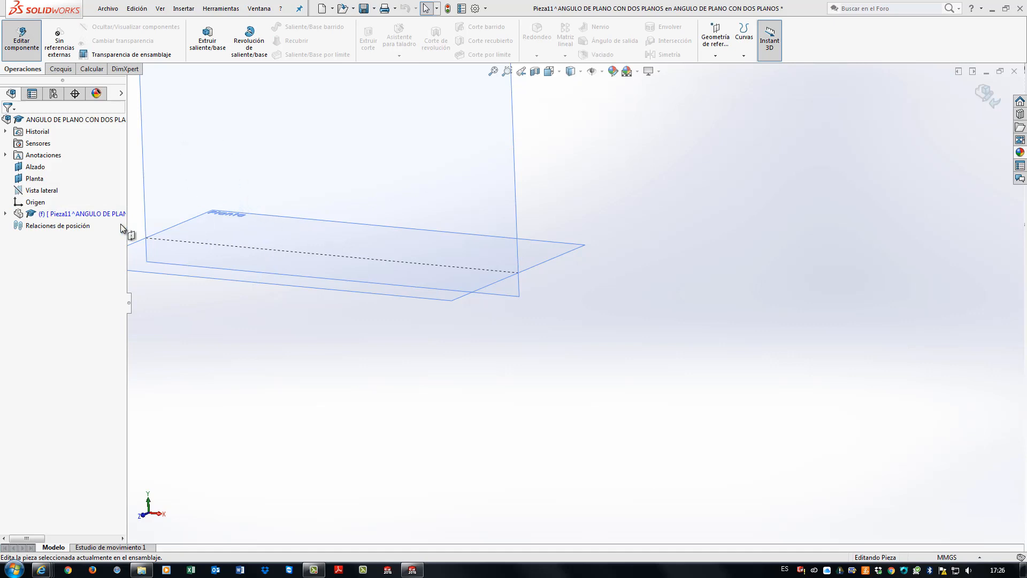
Sketch a closed triangle on the new part's Alzado plane, with sides of about 38, 48 and 66.5 mm
click(5, 214)
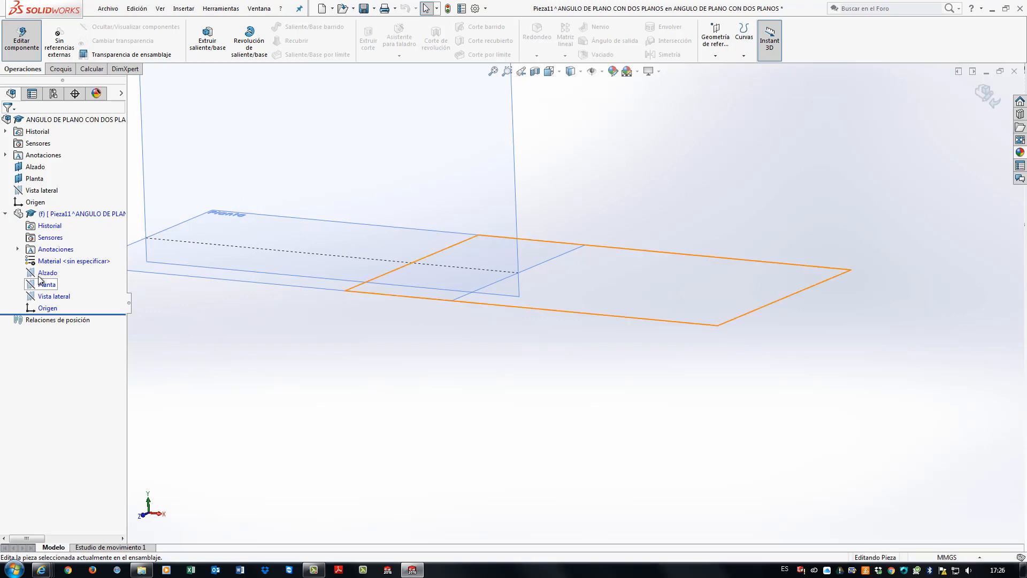
click(47, 273)
click(46, 258)
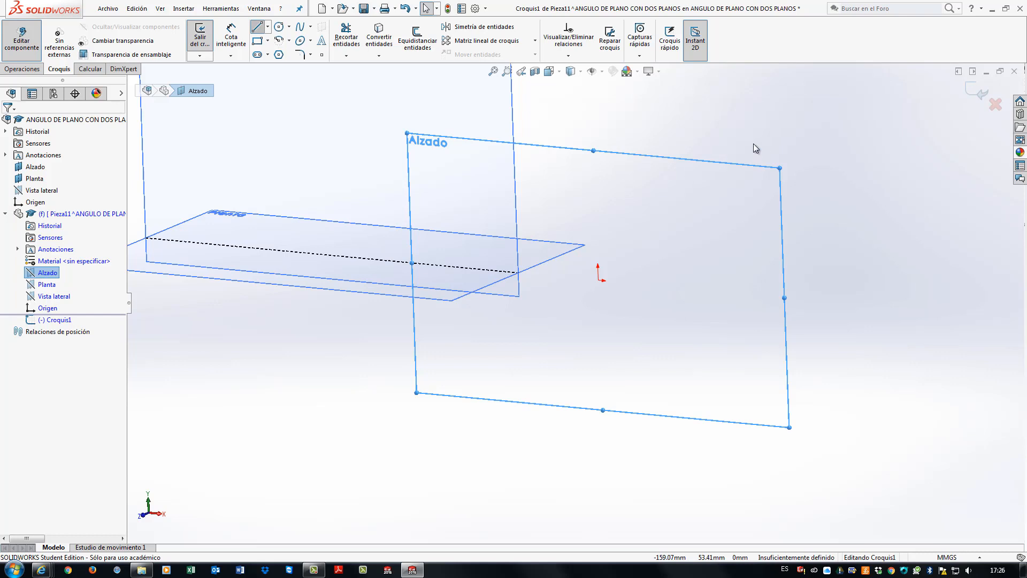
click(744, 226)
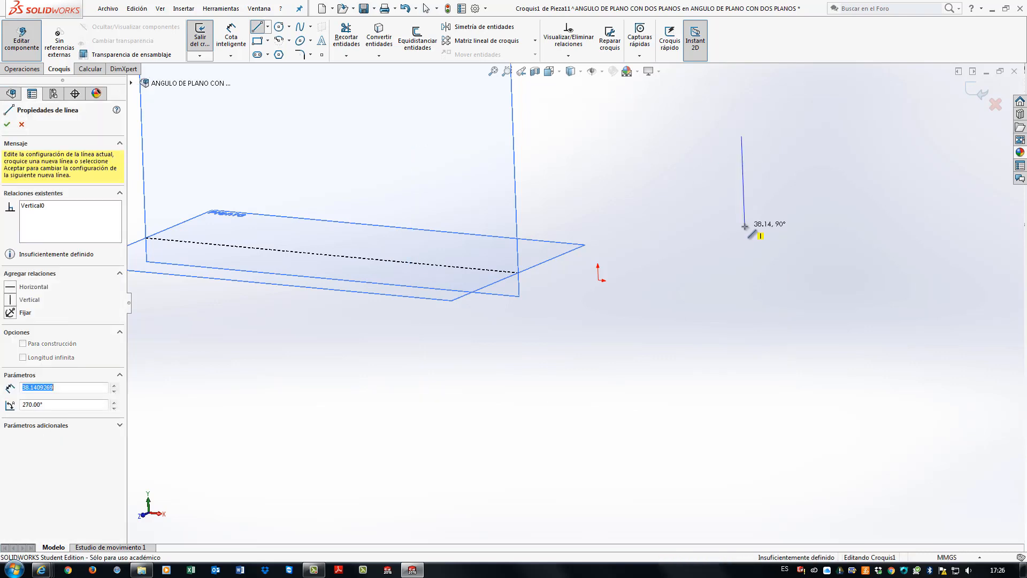
click(645, 236)
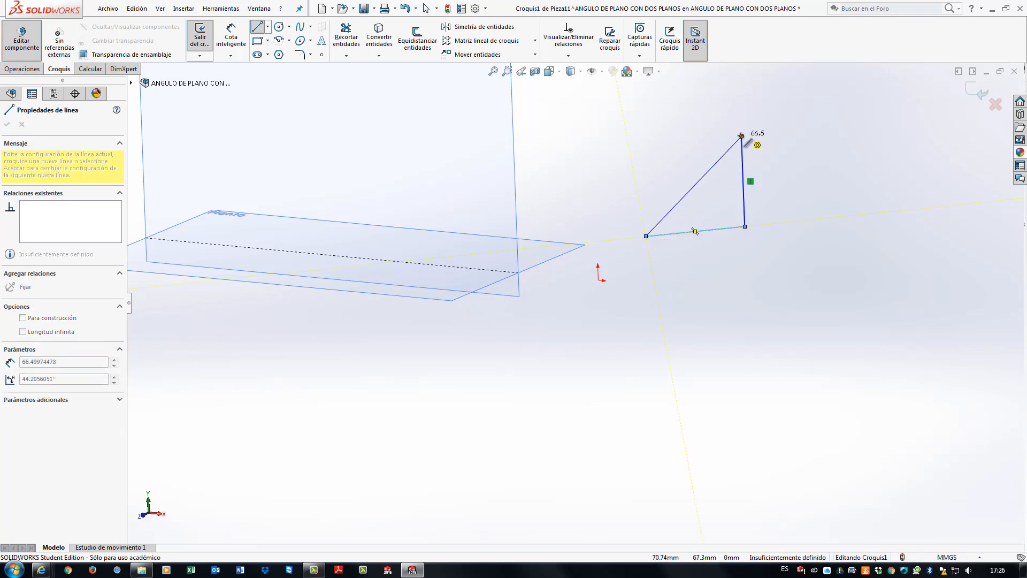
click(741, 136)
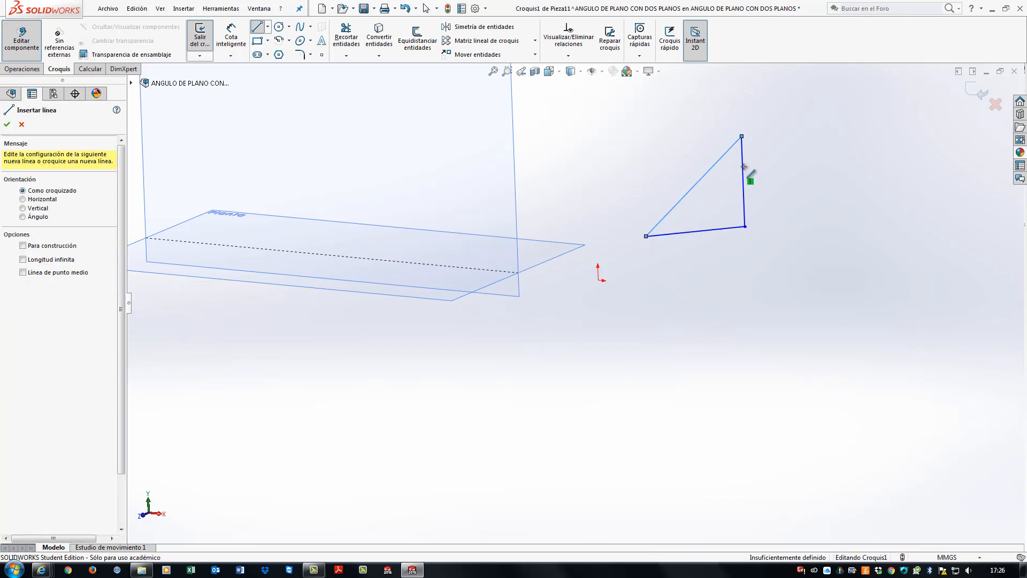
key(Escape)
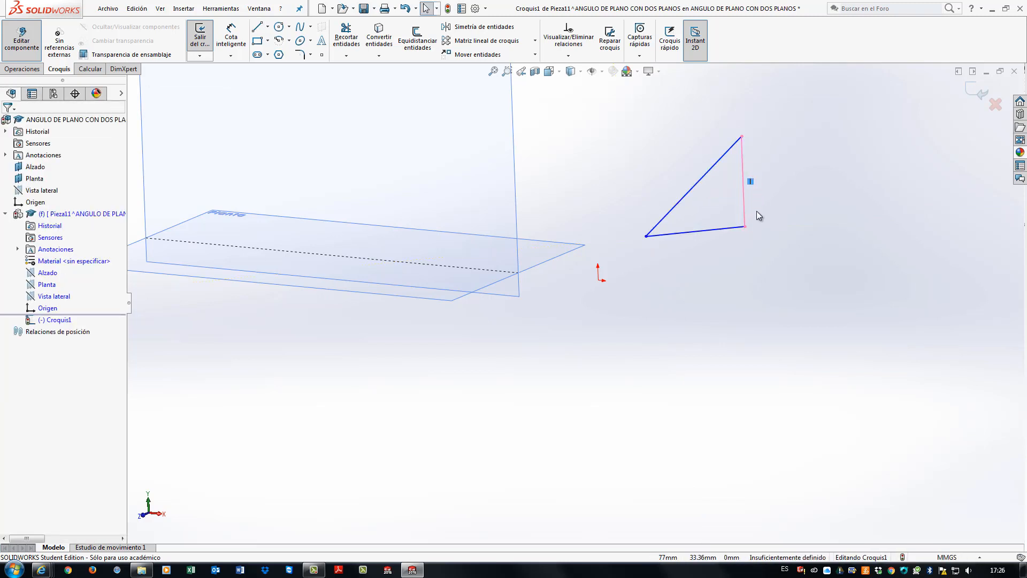
Replace the triangle's vertical relation with a perpendicular relation between its two shorter sides
click(734, 230)
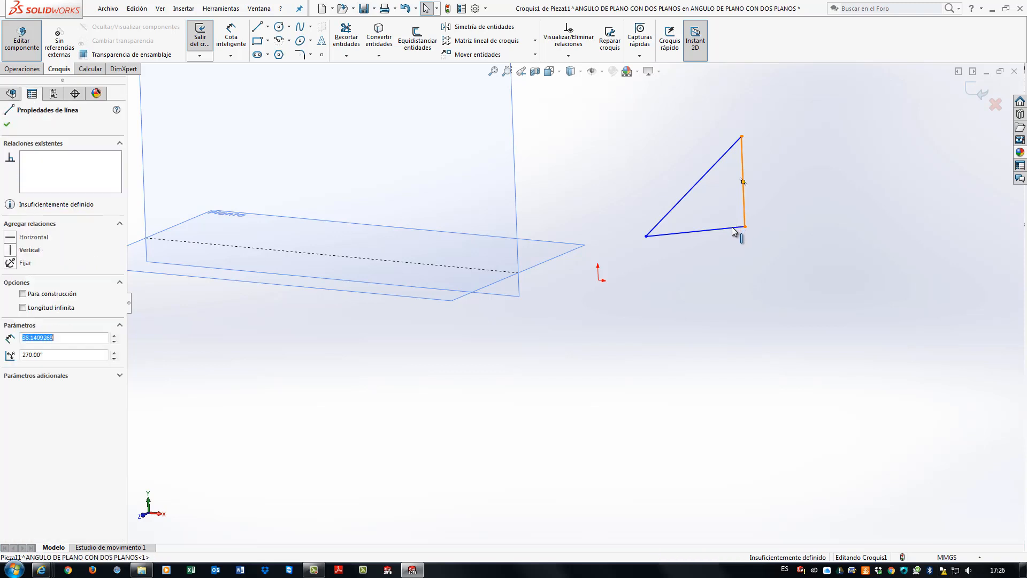
click(10, 336)
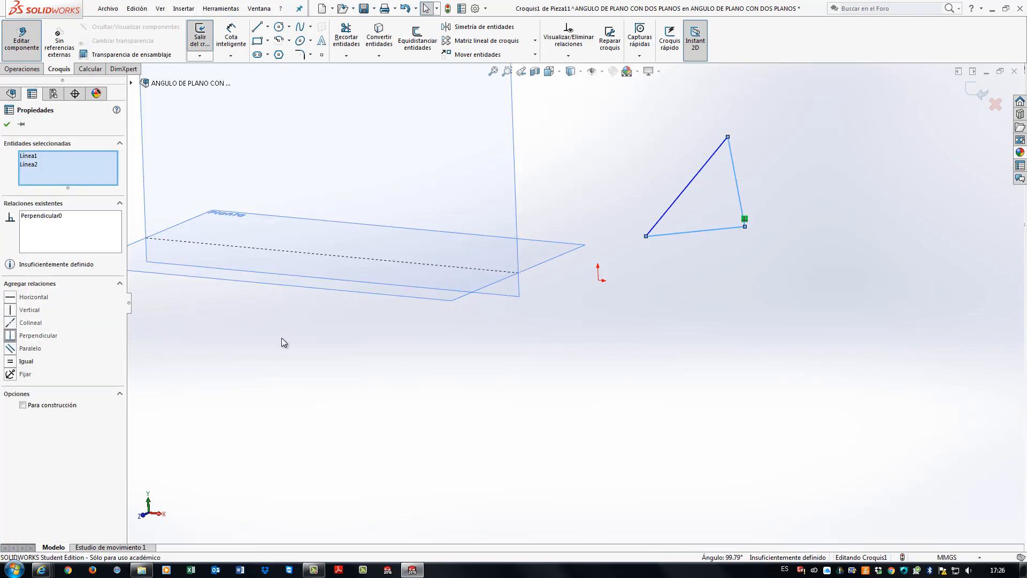
click(570, 314)
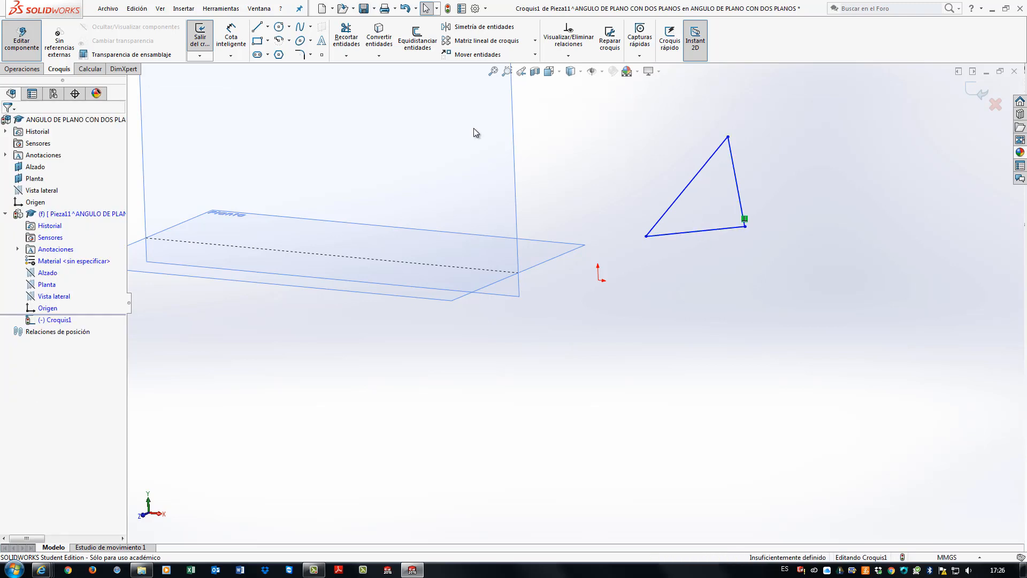
Dimension the angle between the triangle's longest side and its lower side as 60°
click(231, 36)
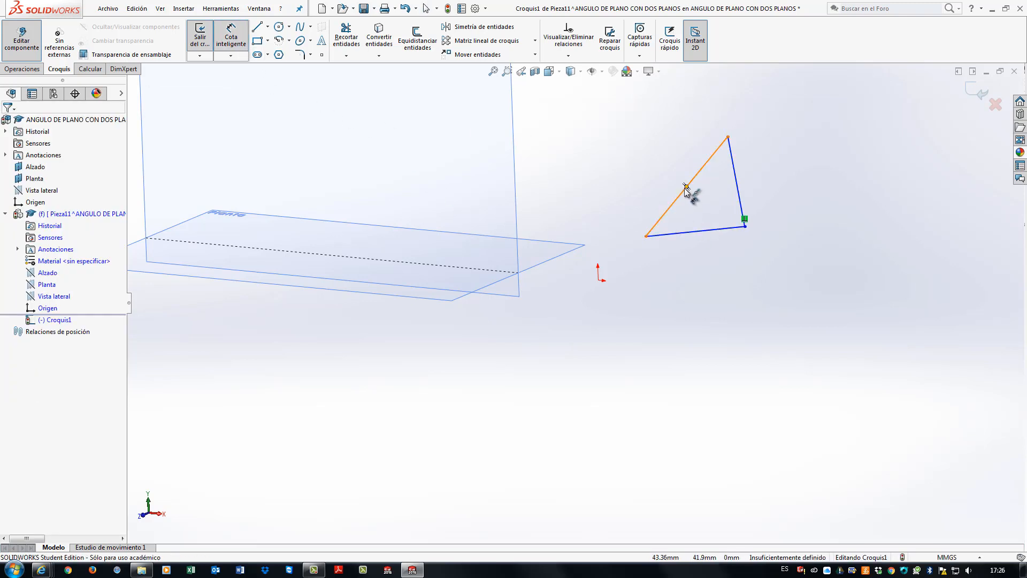
click(687, 233)
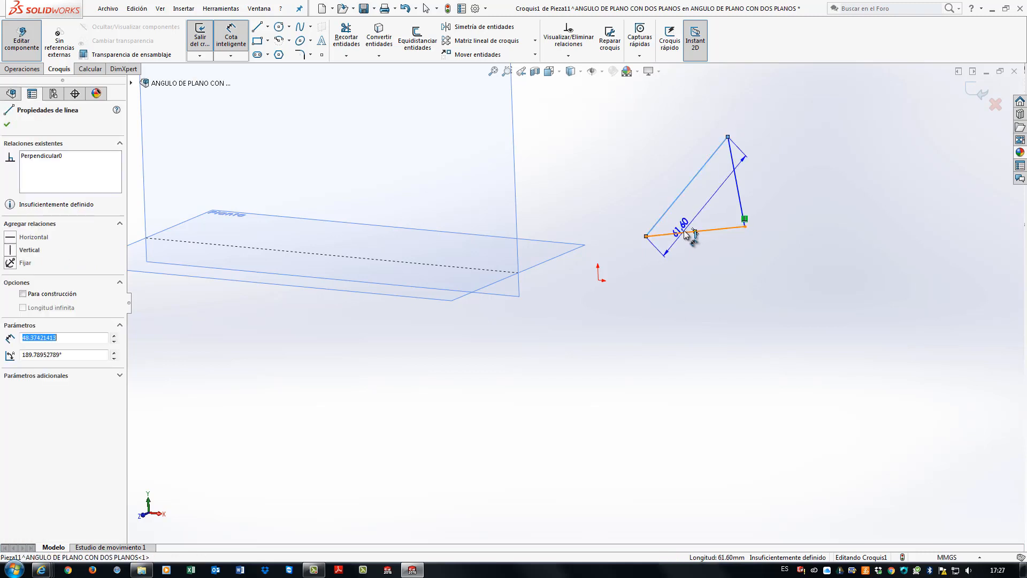
click(685, 221)
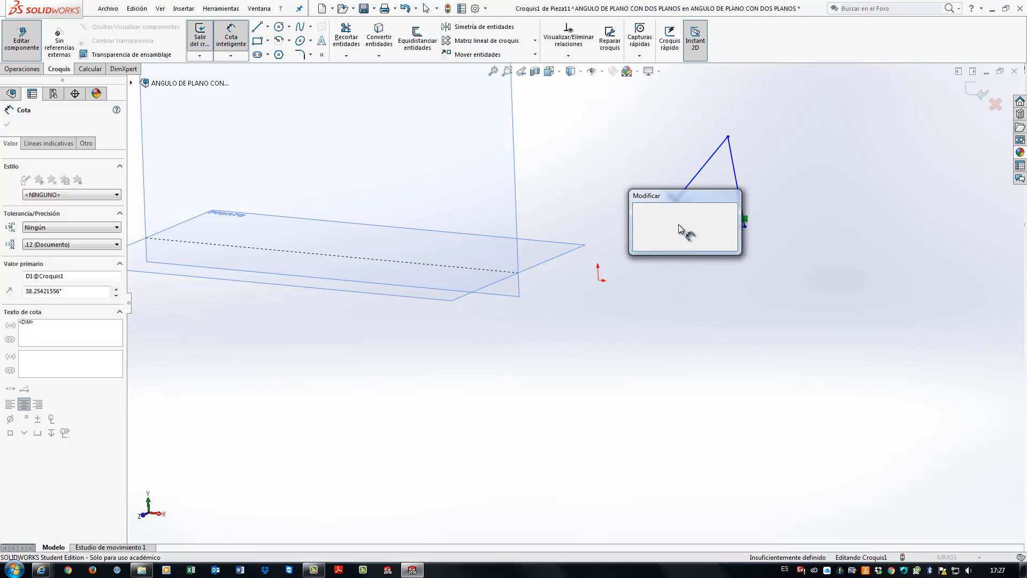
key(Return)
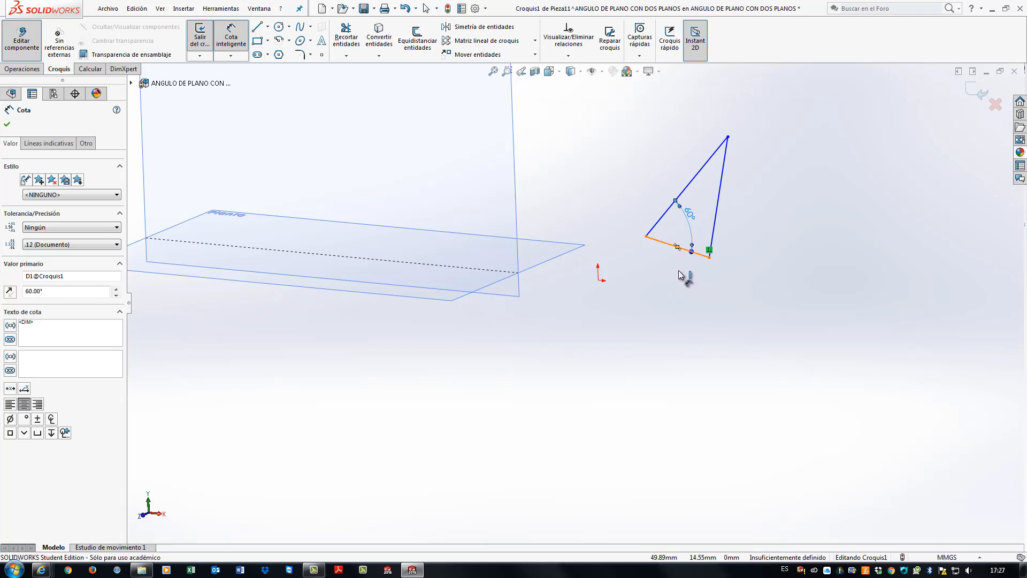
Dimension the lower side of the 60° triangle with a length of 20 mm
click(678, 247)
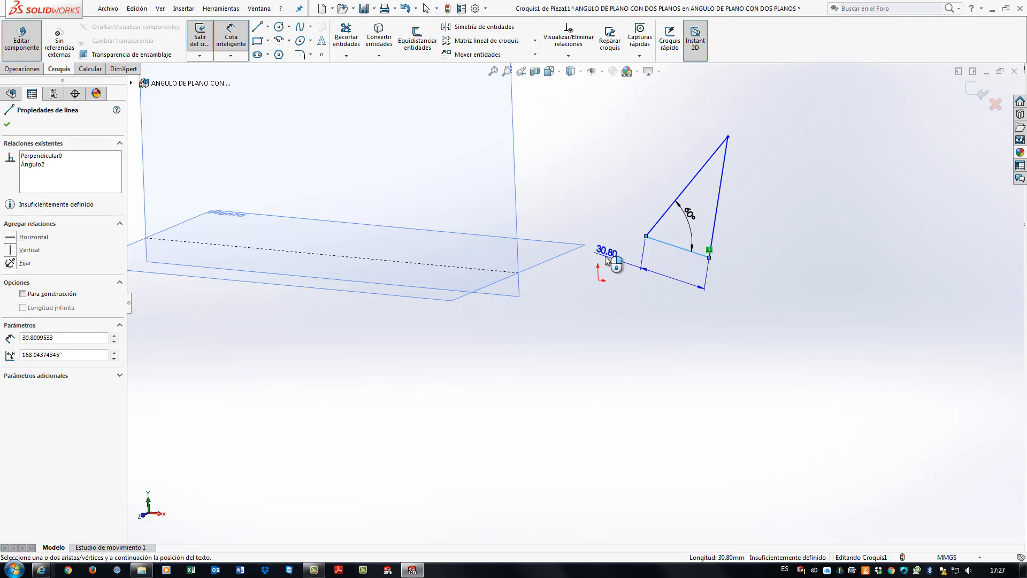
click(607, 264)
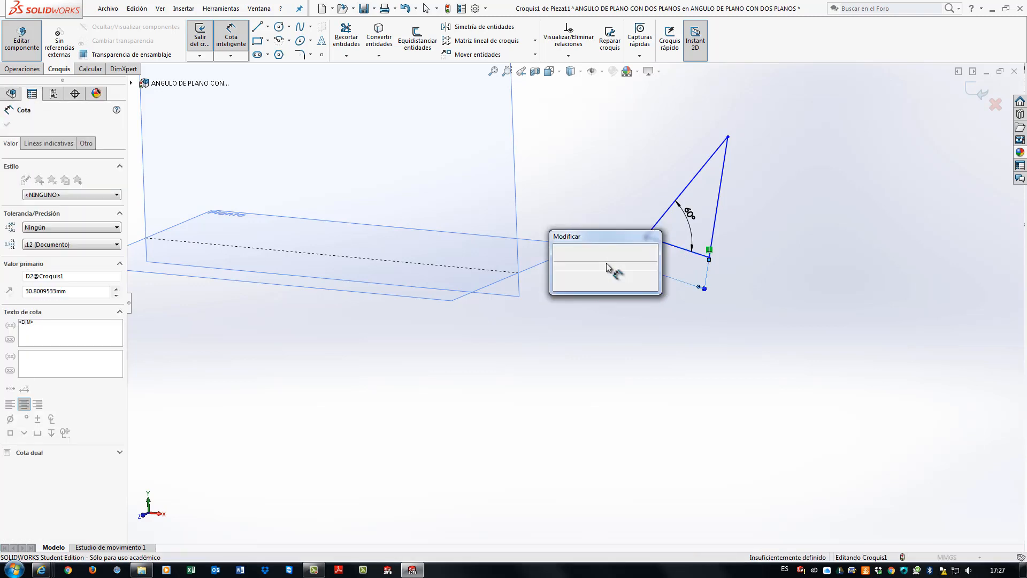
text(20)
key(Escape)
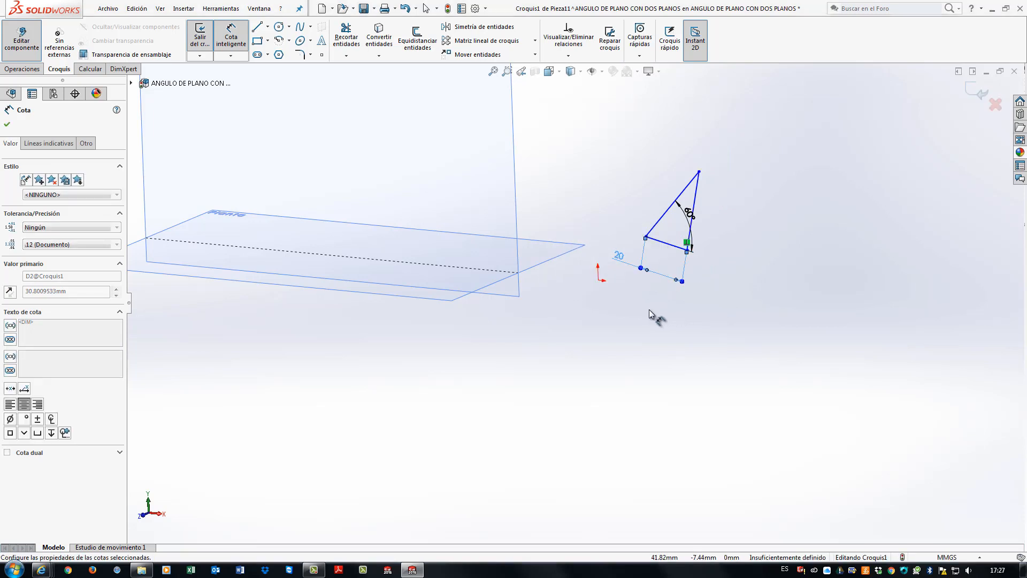
Finish the triangle sketch and revolve it 360° about its upright side, perpendicular to the 20 mm side, into a solid cone
key(Escape)
click(621, 257)
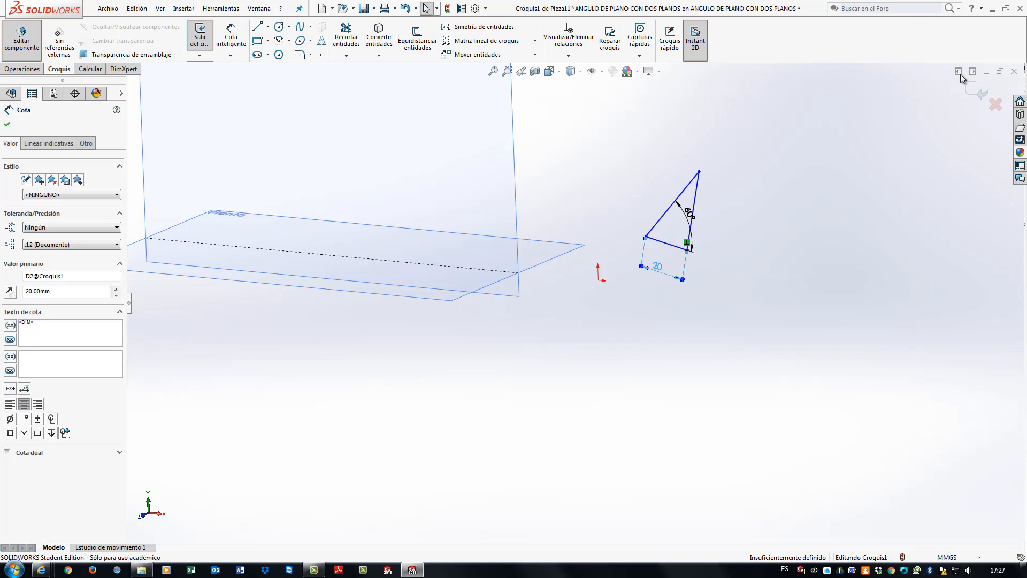
click(975, 88)
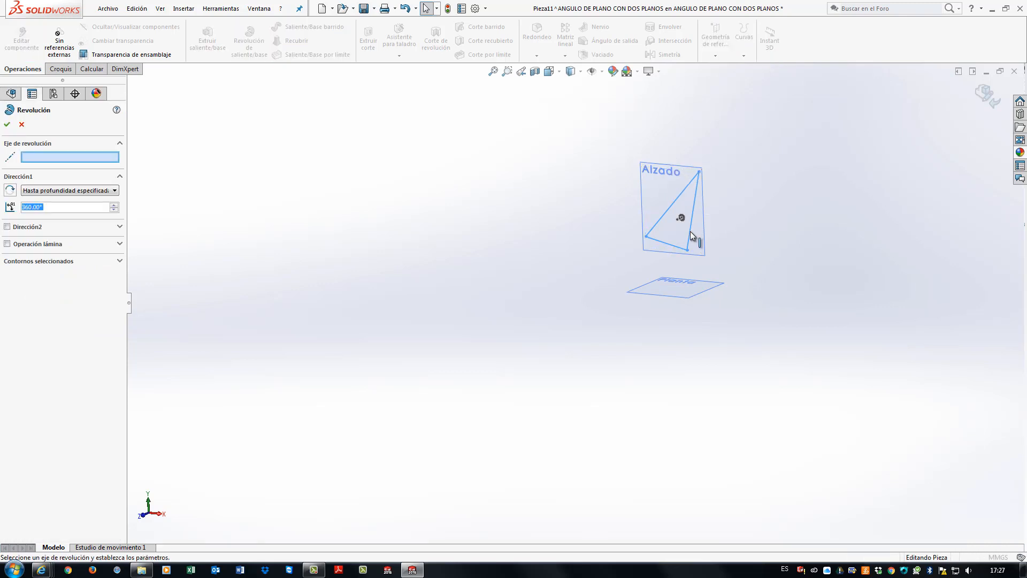
click(690, 231)
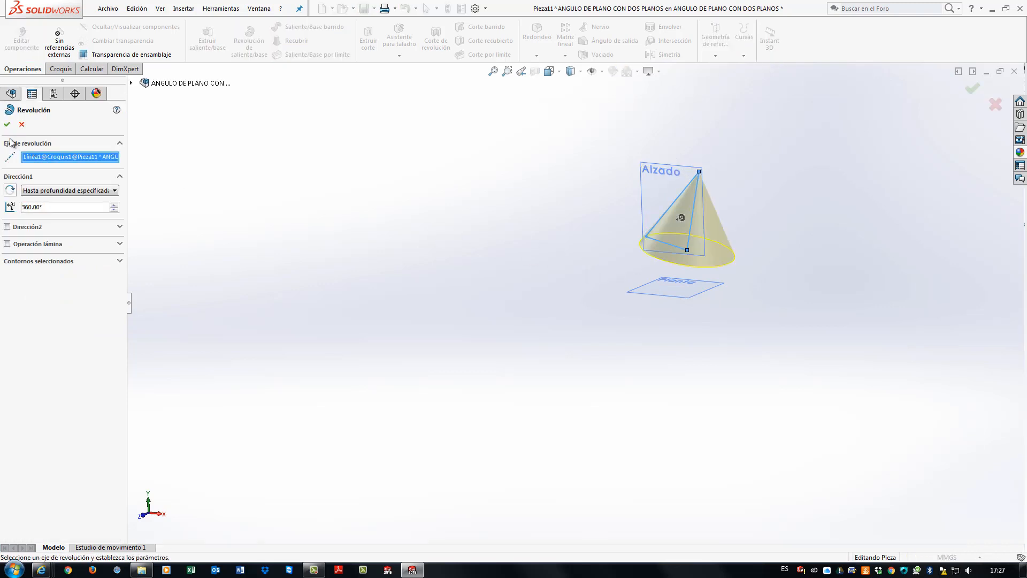
key(Return)
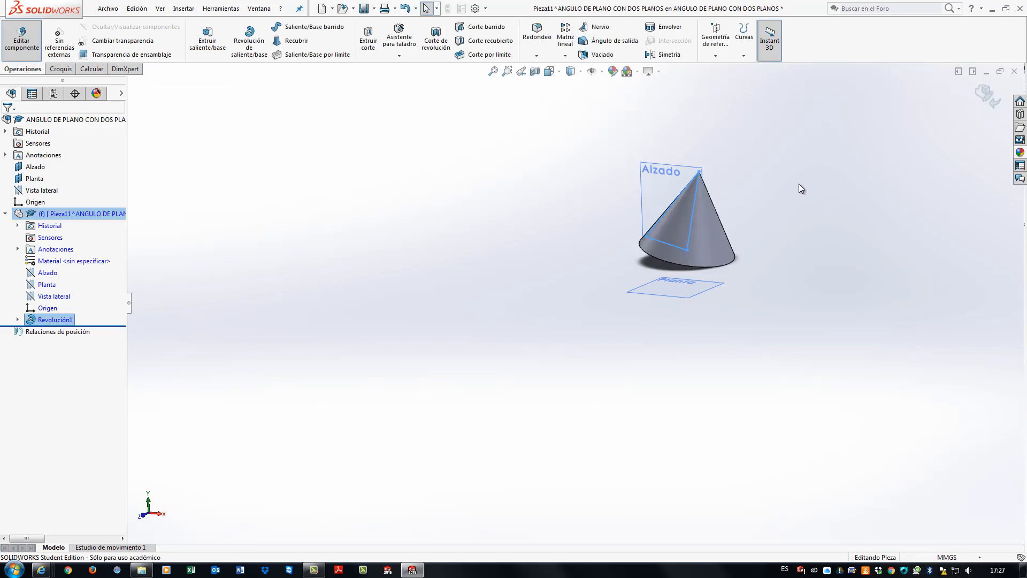
Save the new cone part as CONO60º in the ANGULO DE PLANO CON DOS PLANOS folder
click(108, 9)
click(127, 130)
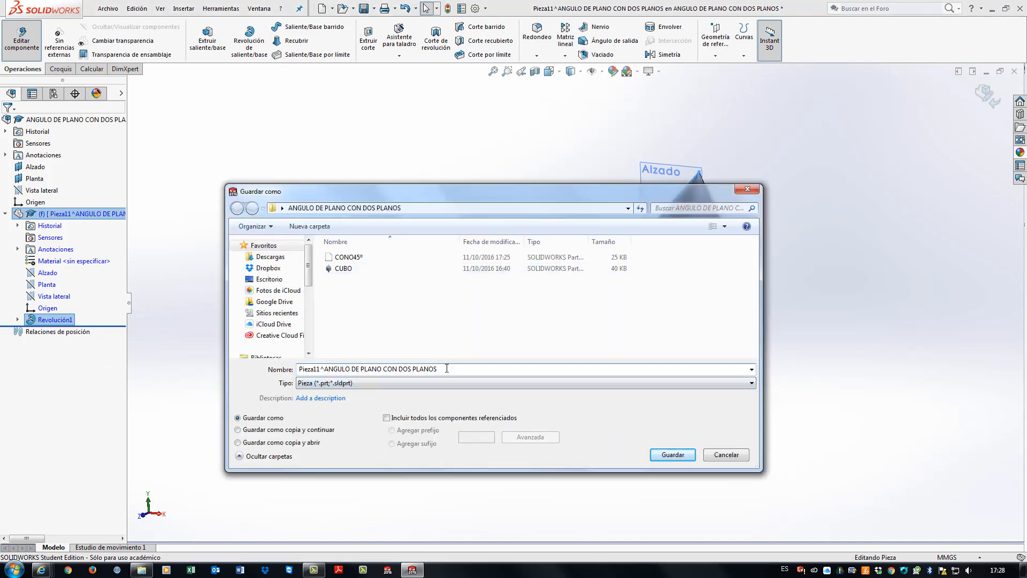
text(CON)
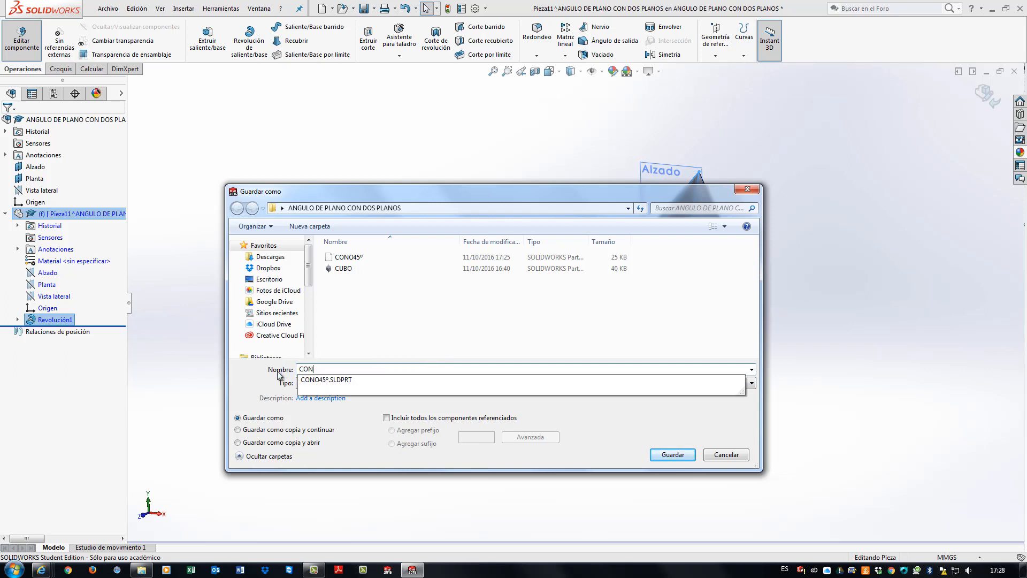
text(O60°)
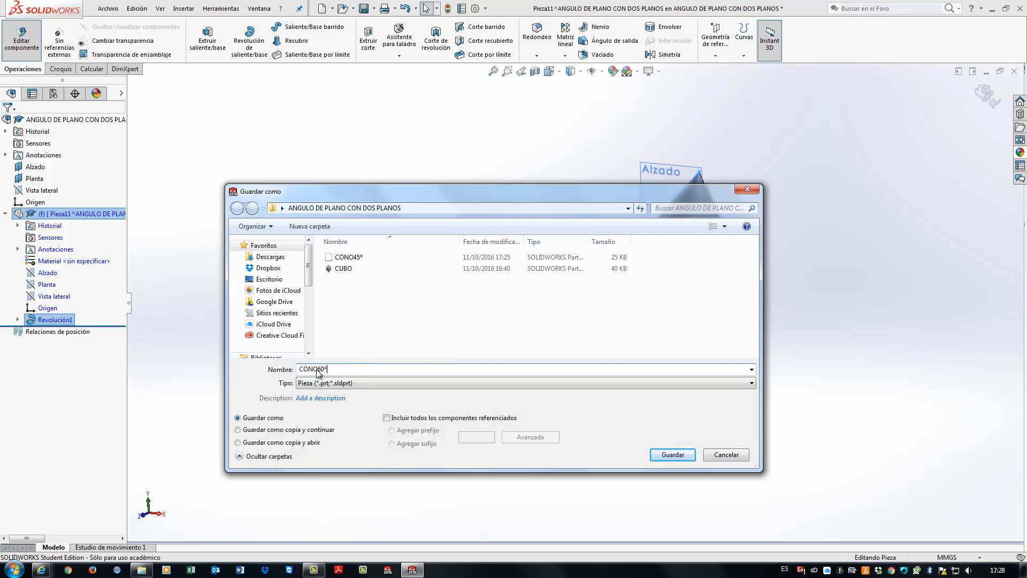
click(672, 455)
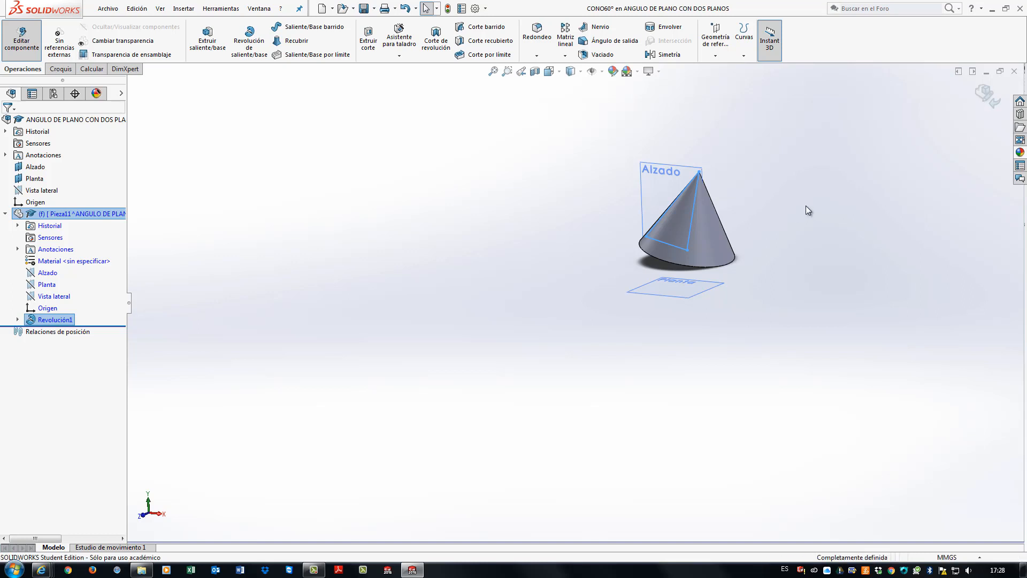
Delete the CONO60º component from the assembly
click(705, 246)
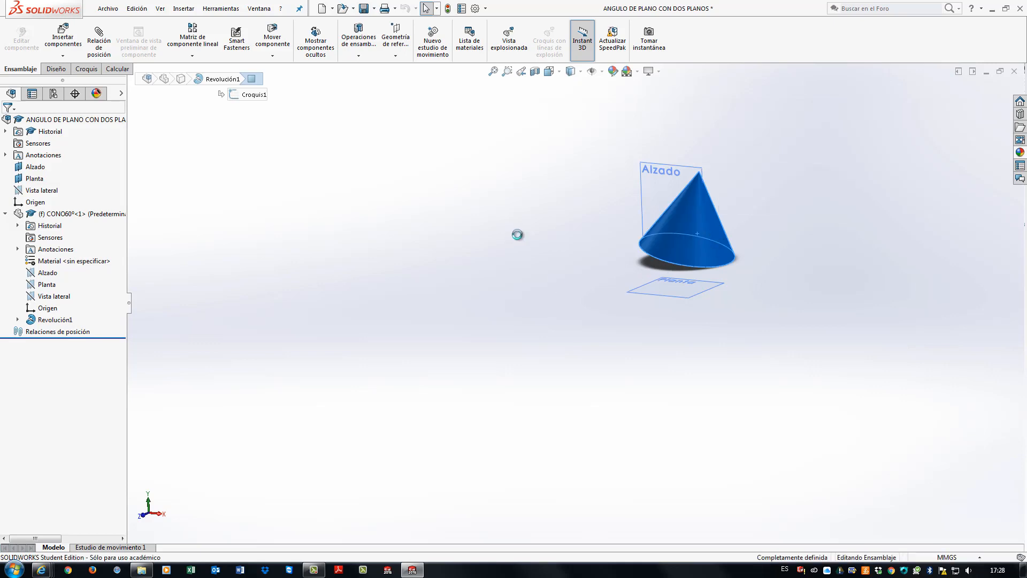
key(Delete)
click(581, 233)
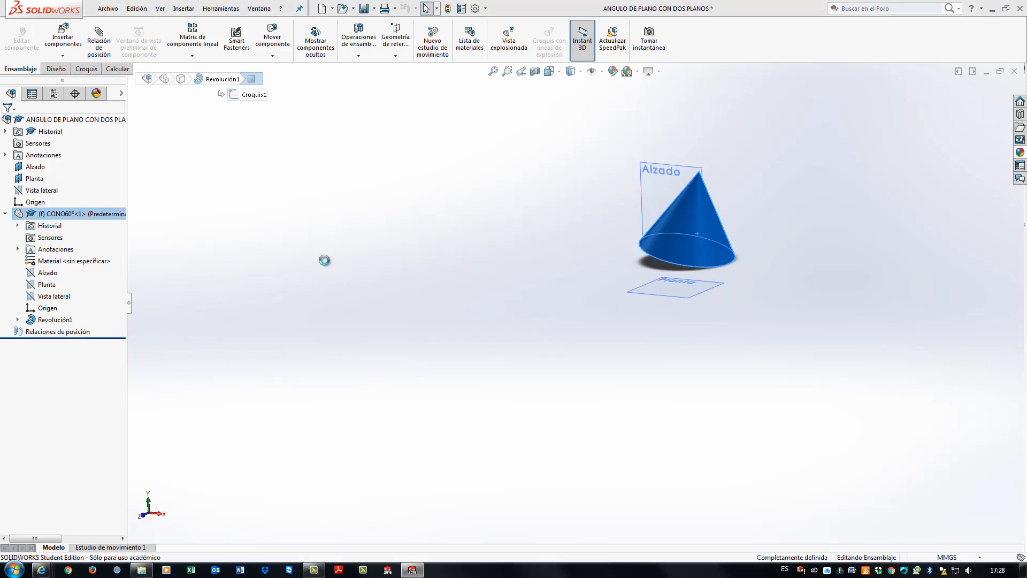
scroll(648, 223, up, 2)
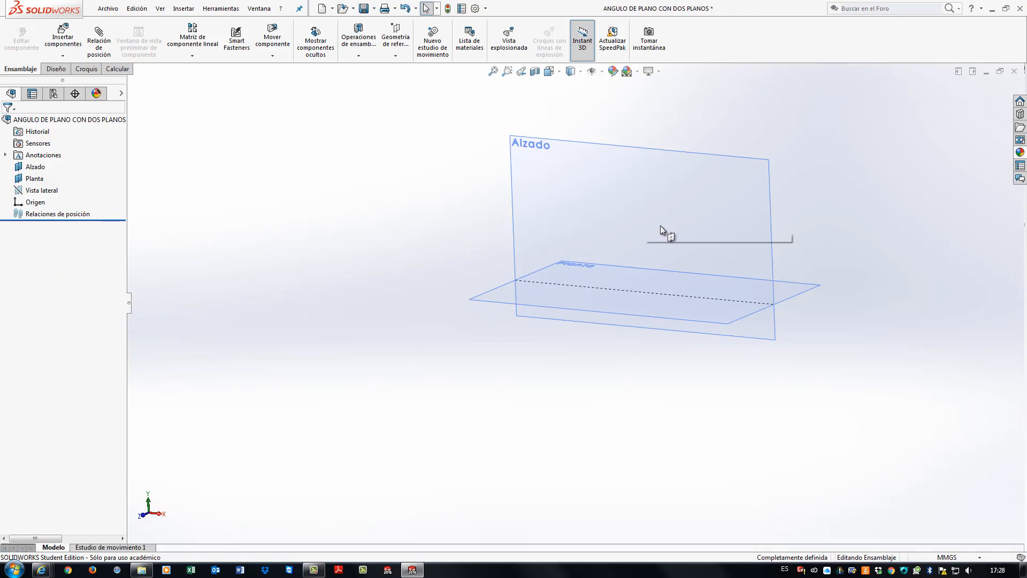
Insert the saved parts CONO45º and CONO60º into the assembly, placing them side by side in free space beside the Alzado and Planta planes
scroll(679, 236, down, 2)
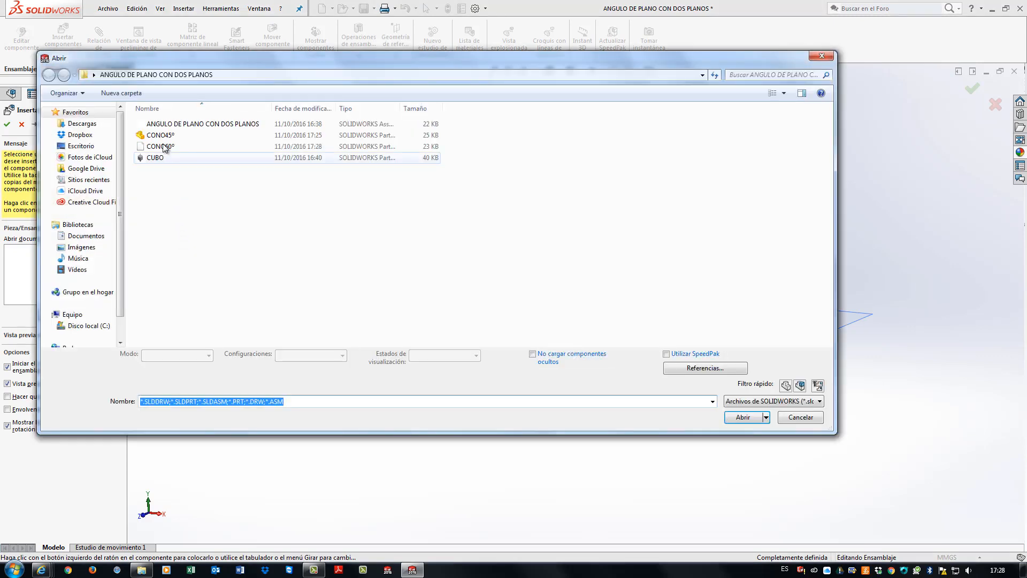
click(164, 139)
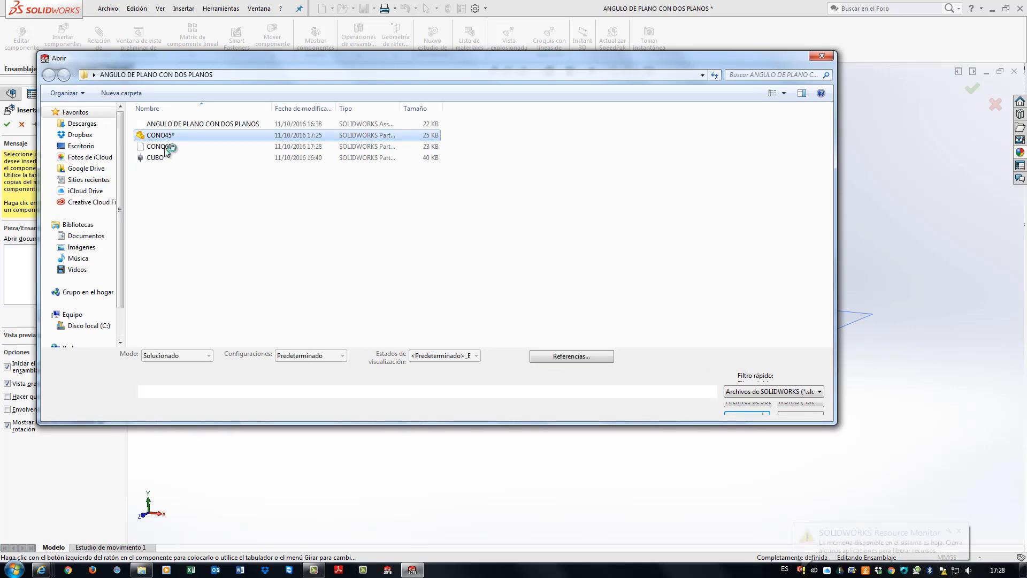
ctrl+click(163, 146)
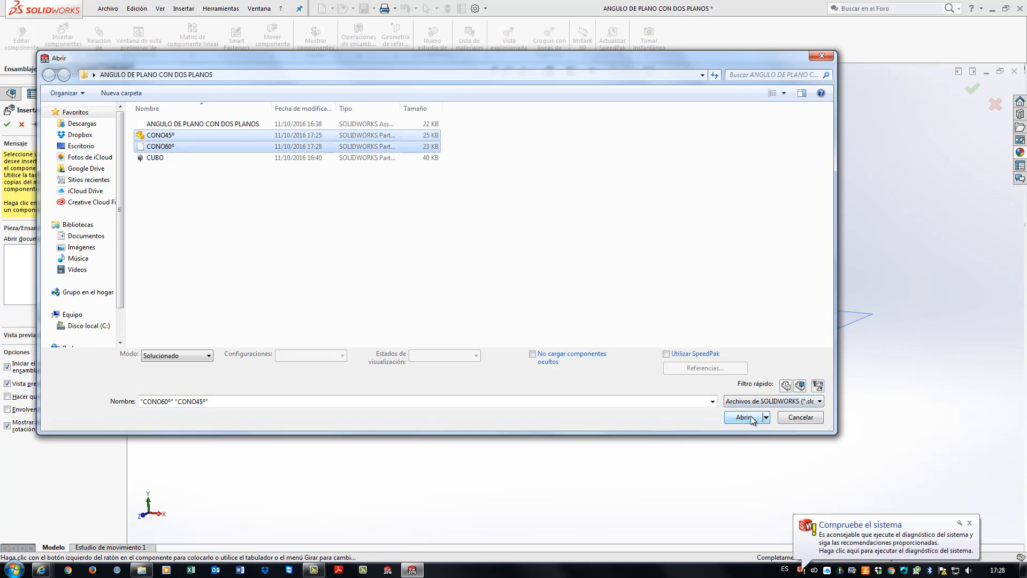
click(751, 418)
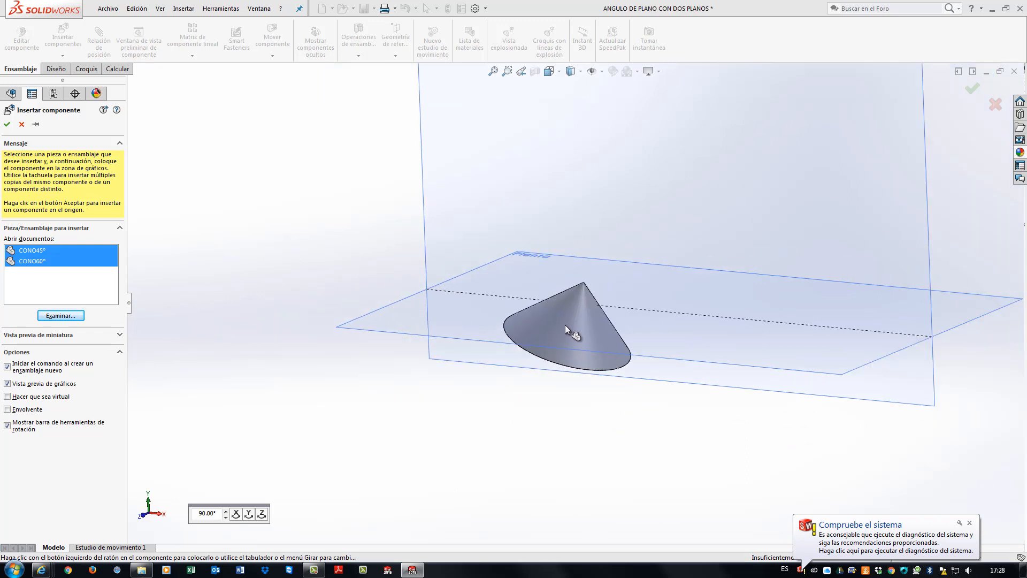
click(387, 234)
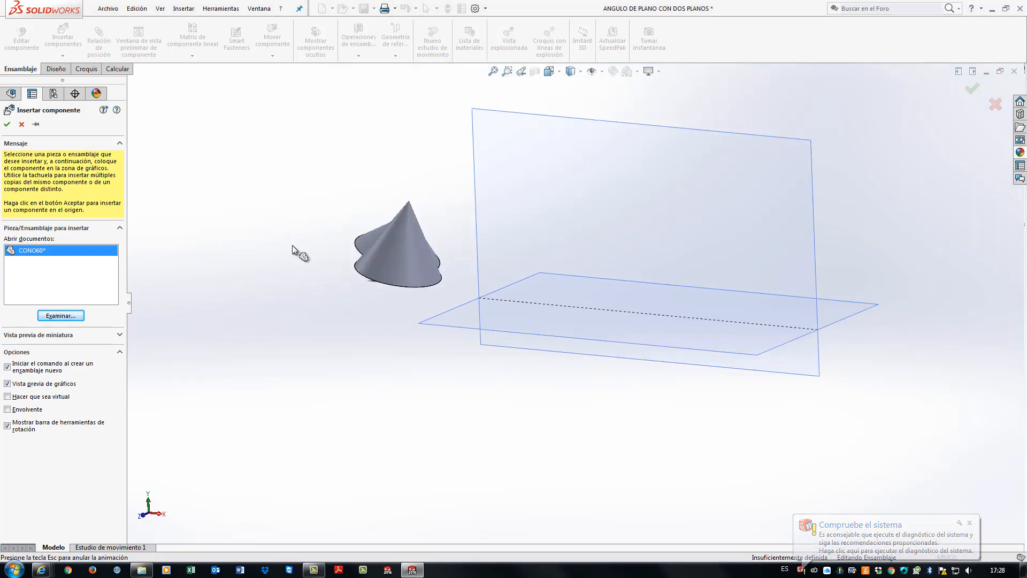
click(348, 283)
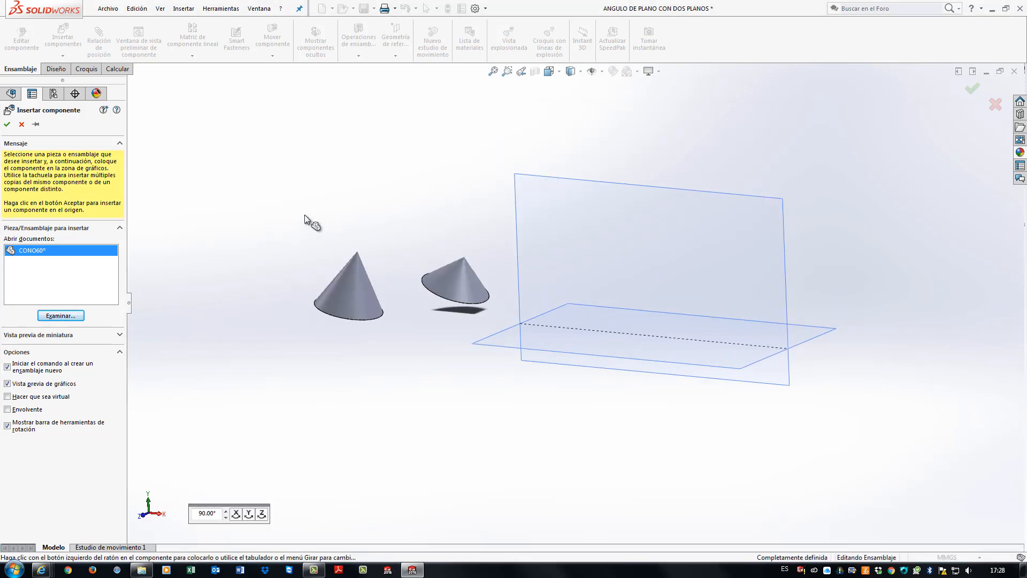
click(7, 124)
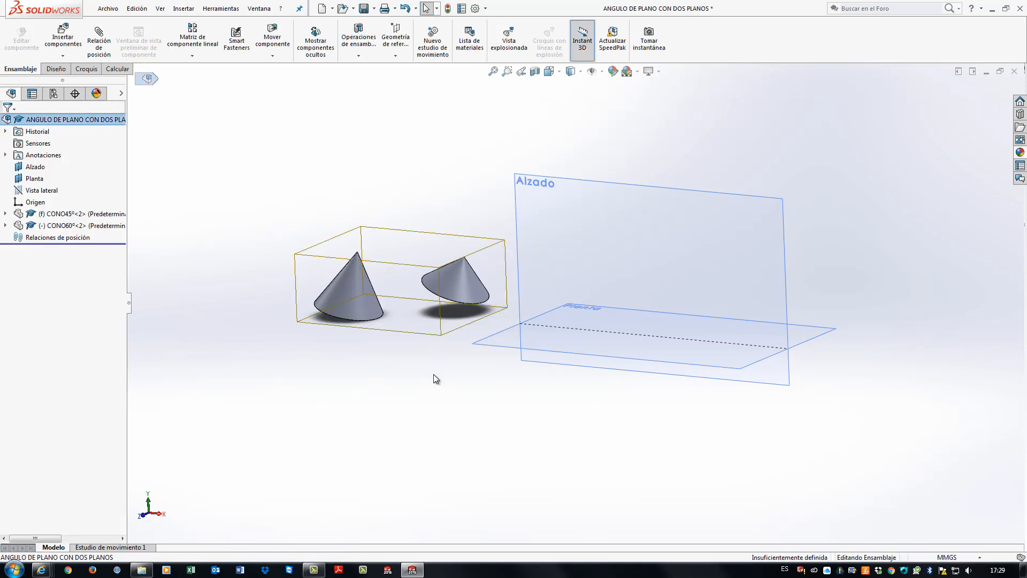
Make the CONO45º component transparent
click(455, 281)
right_click(455, 279)
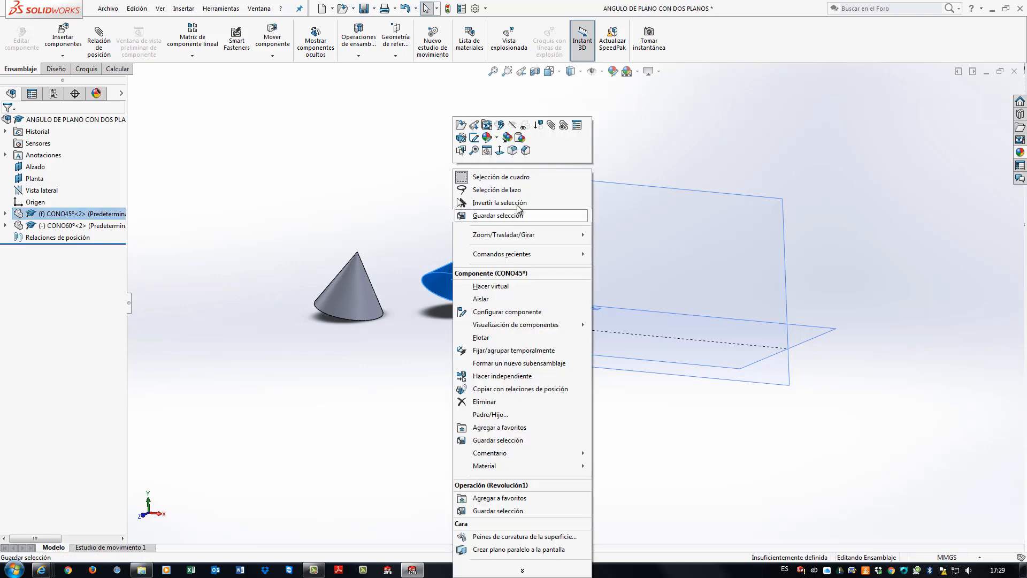
click(524, 126)
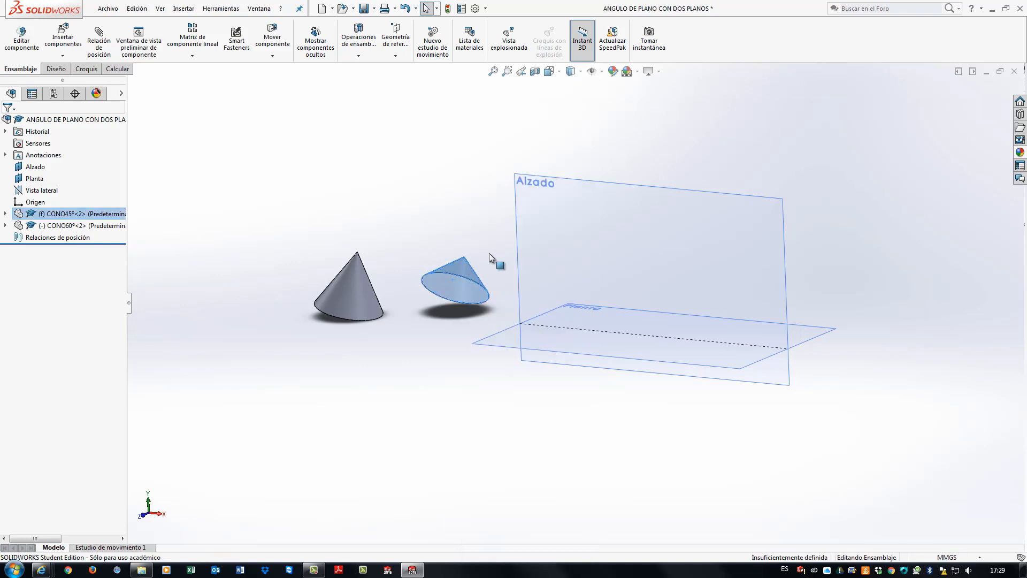
Apply a blue color to the CONO45º cone at component level
right_click(526, 145)
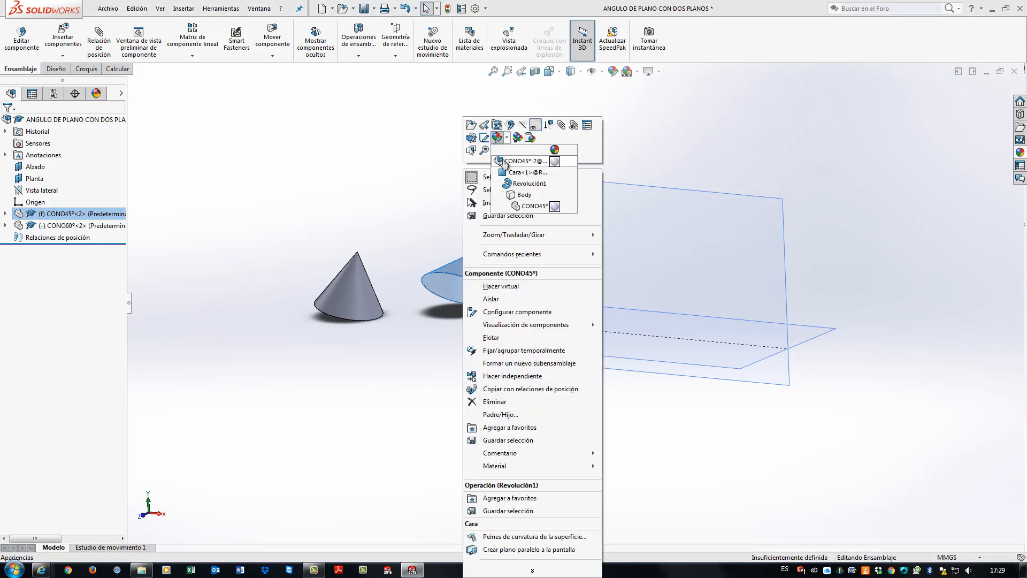
click(503, 162)
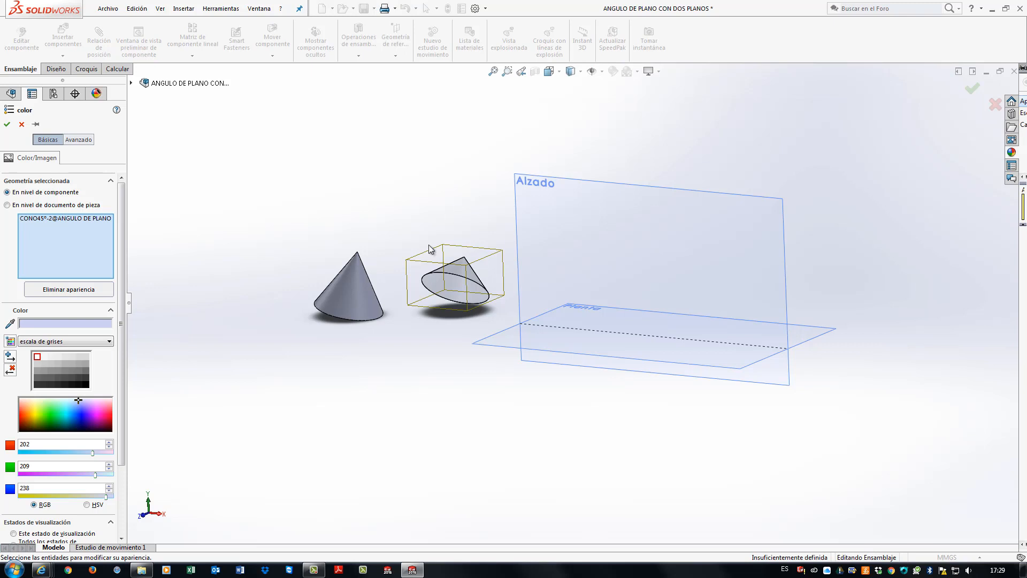
click(71, 413)
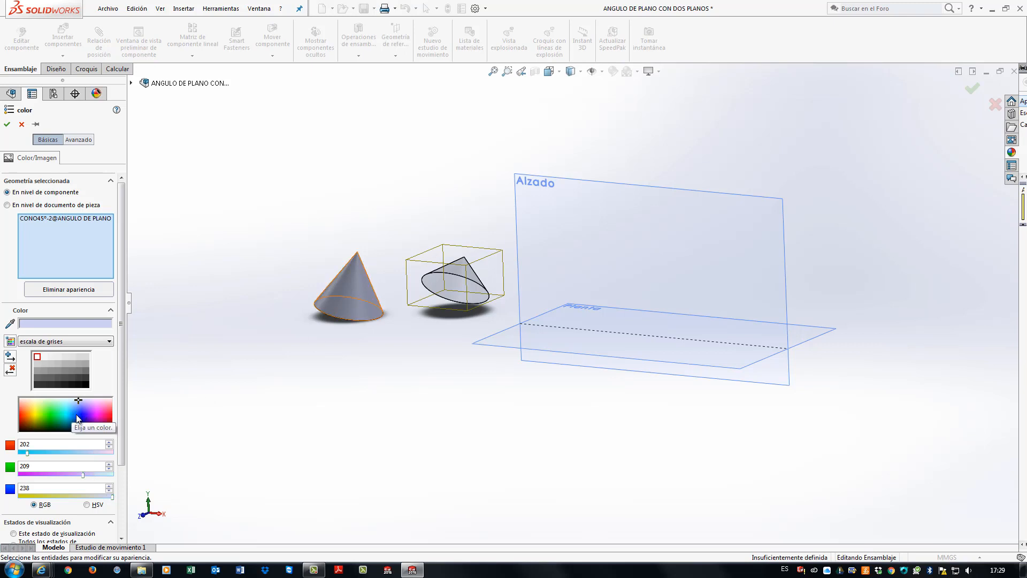
click(7, 125)
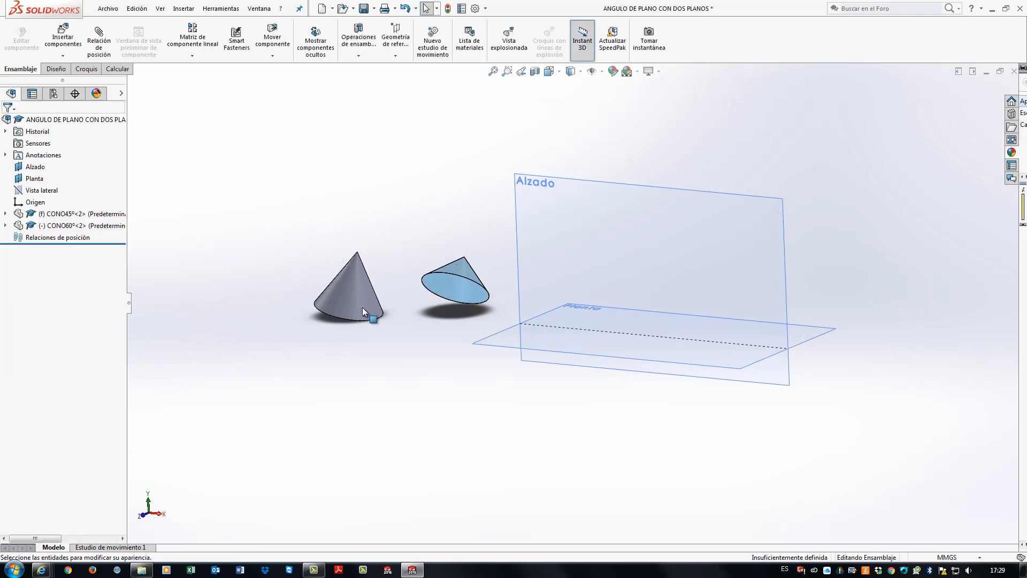
Color the CONO60º cone orange (RGB 255, 161, 7) at component level
click(358, 290)
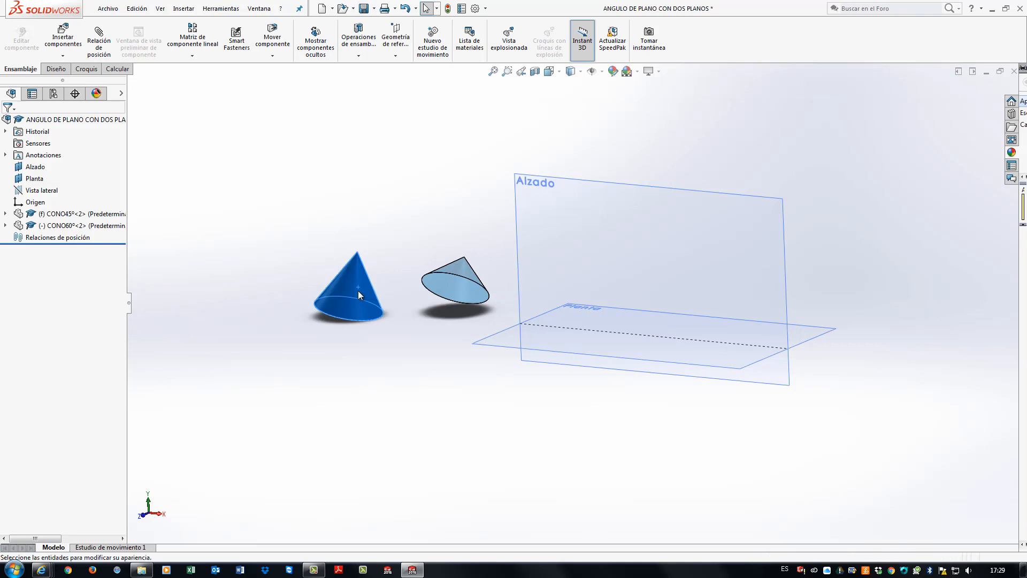
right_click(358, 291)
click(393, 125)
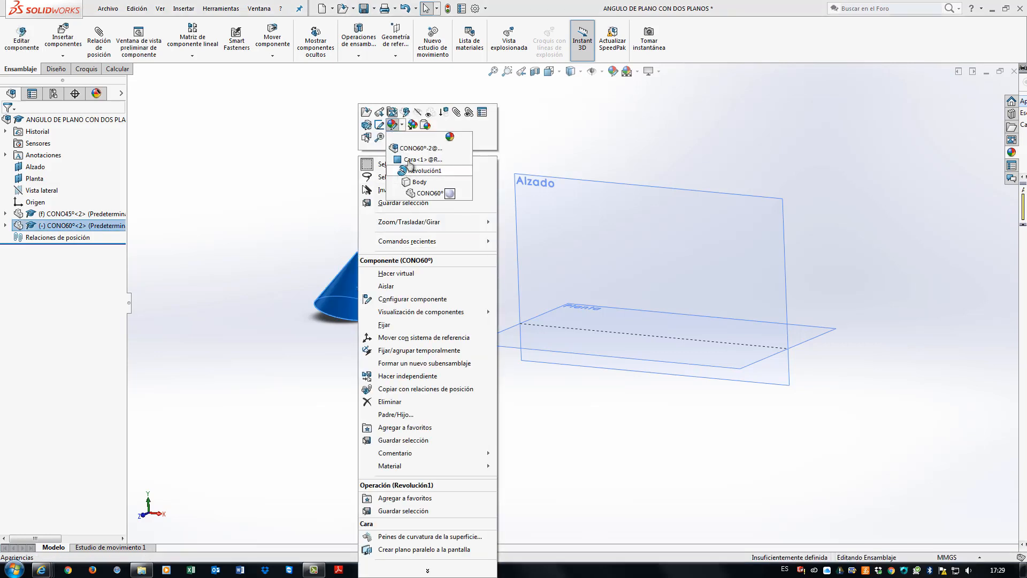
click(406, 149)
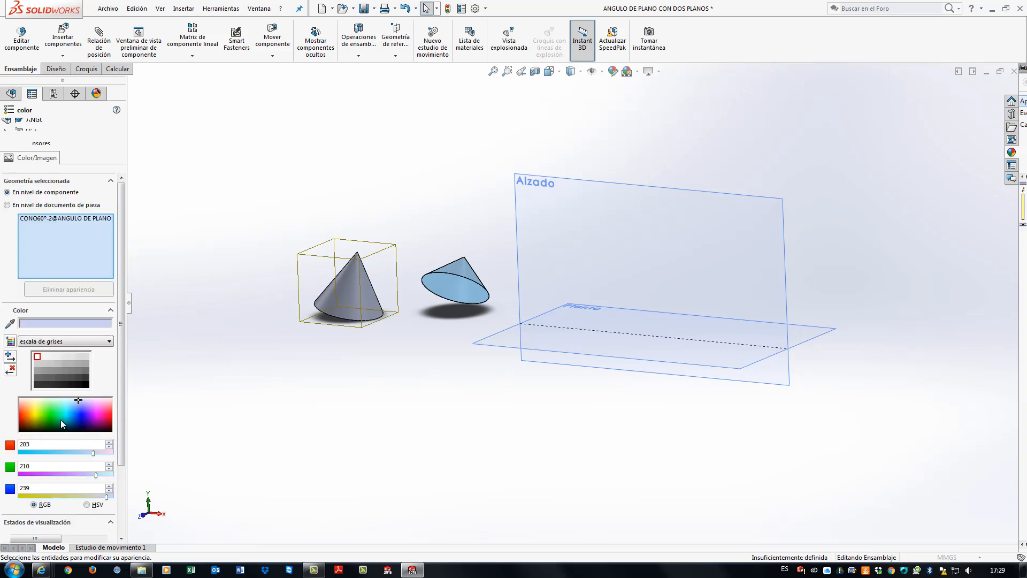
click(29, 414)
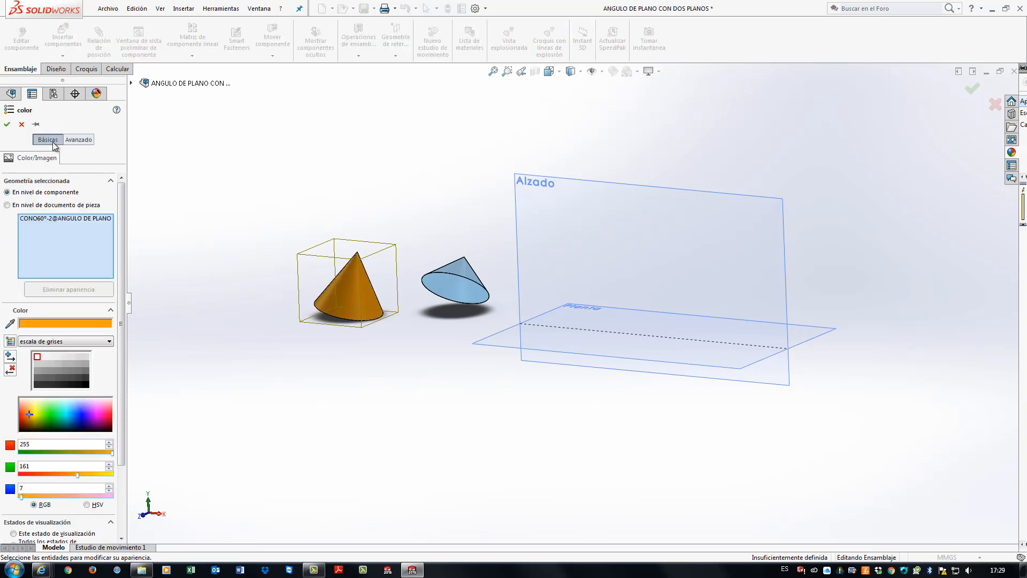
click(8, 125)
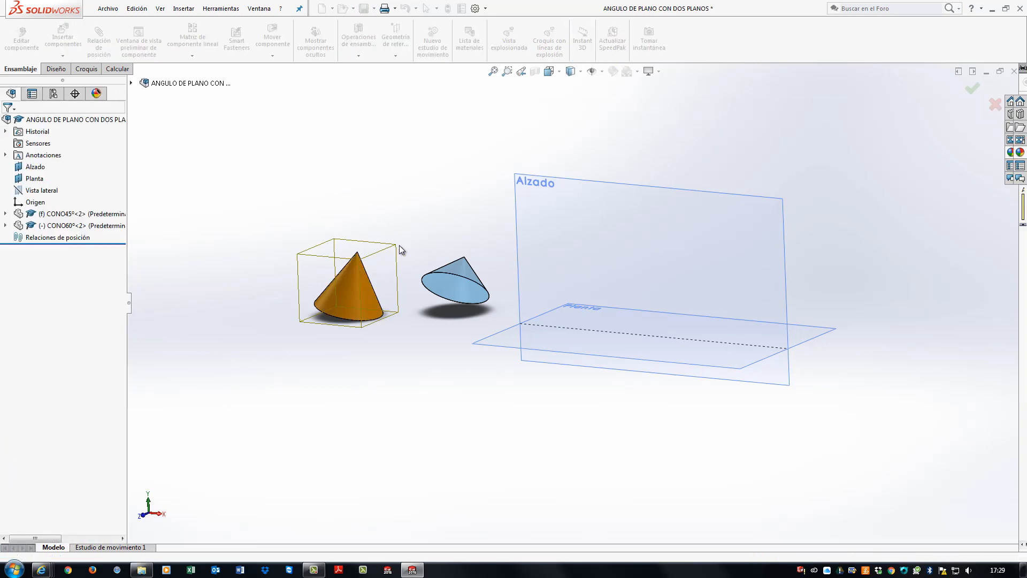
Make the orange CONO60º component transparent
click(364, 281)
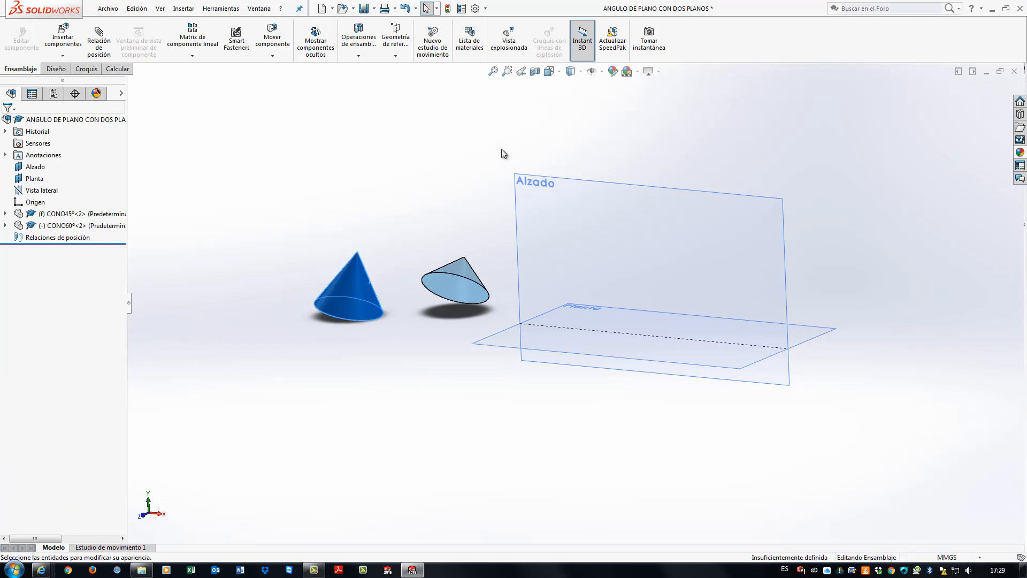
right_click(358, 288)
click(349, 287)
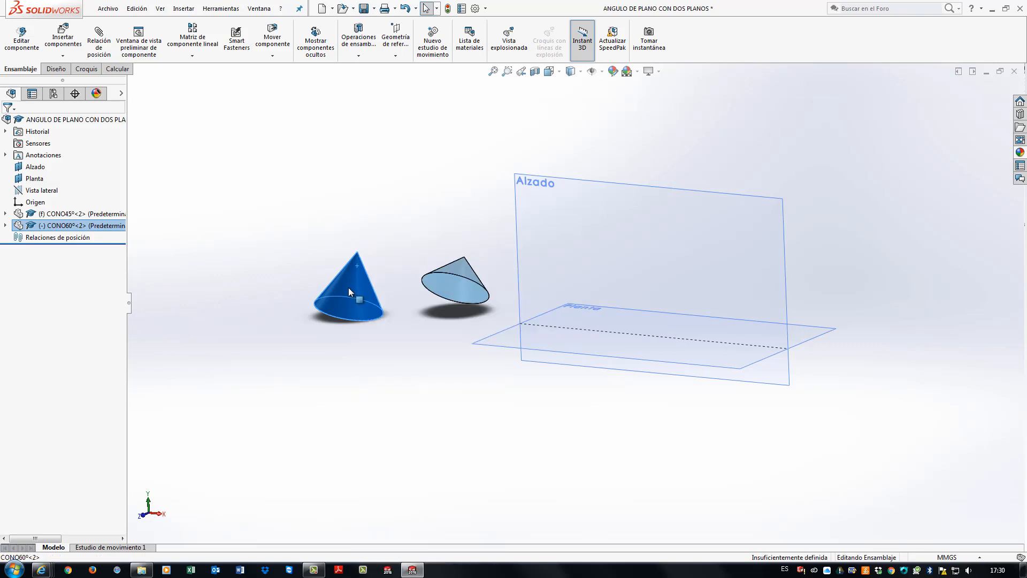
right_click(364, 275)
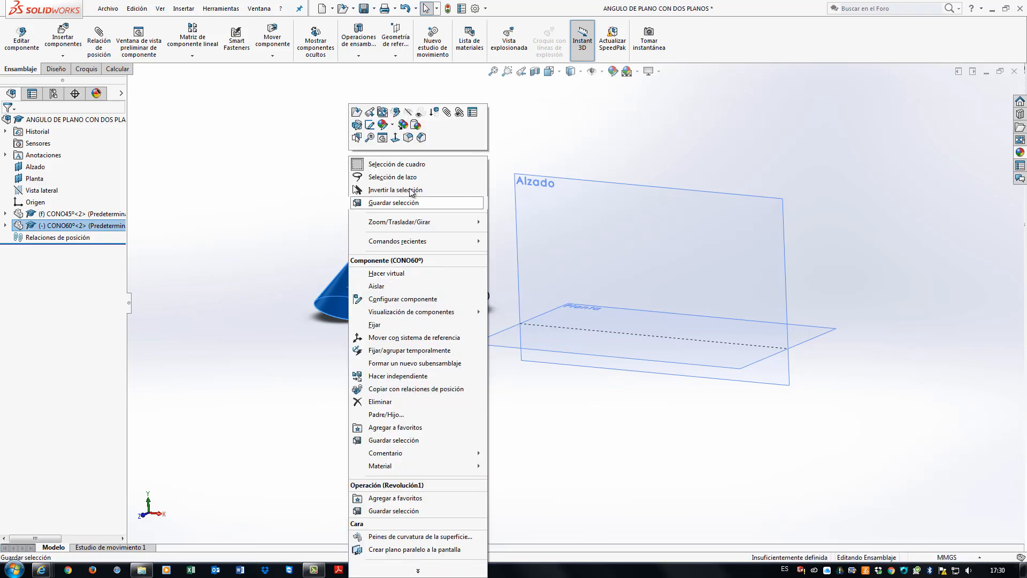
click(420, 113)
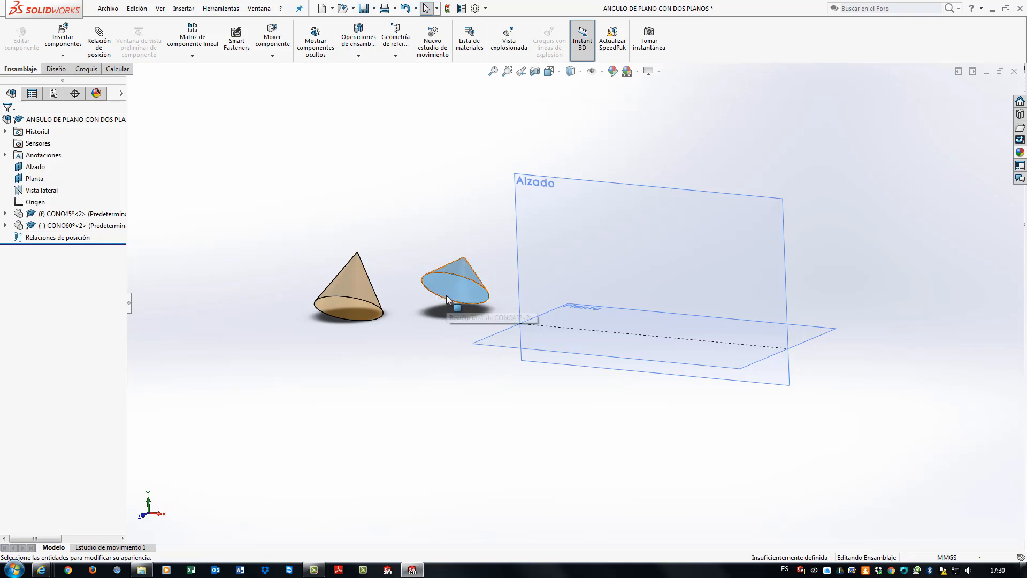
middle_drag(437, 297, 442, 346)
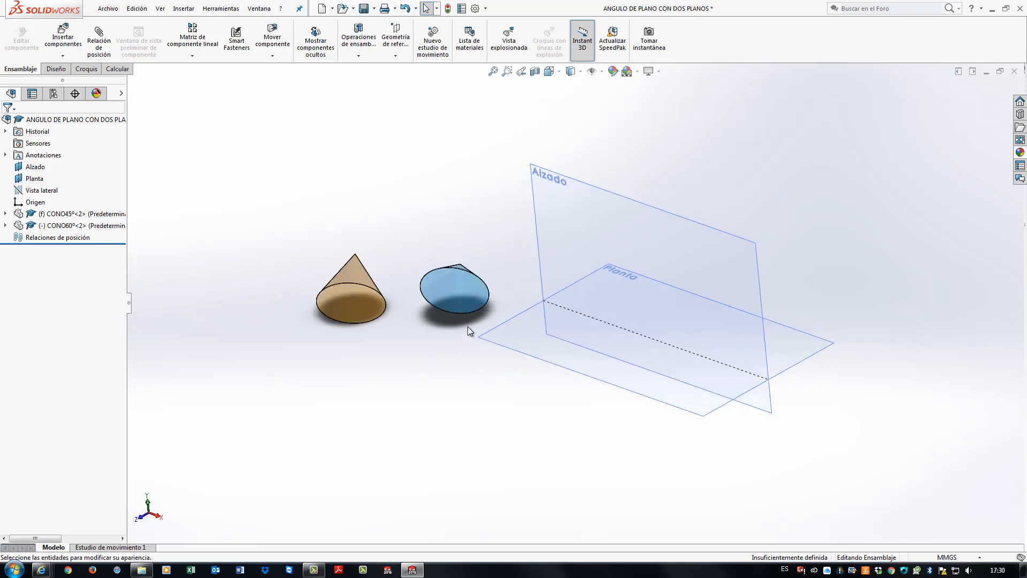
click(464, 307)
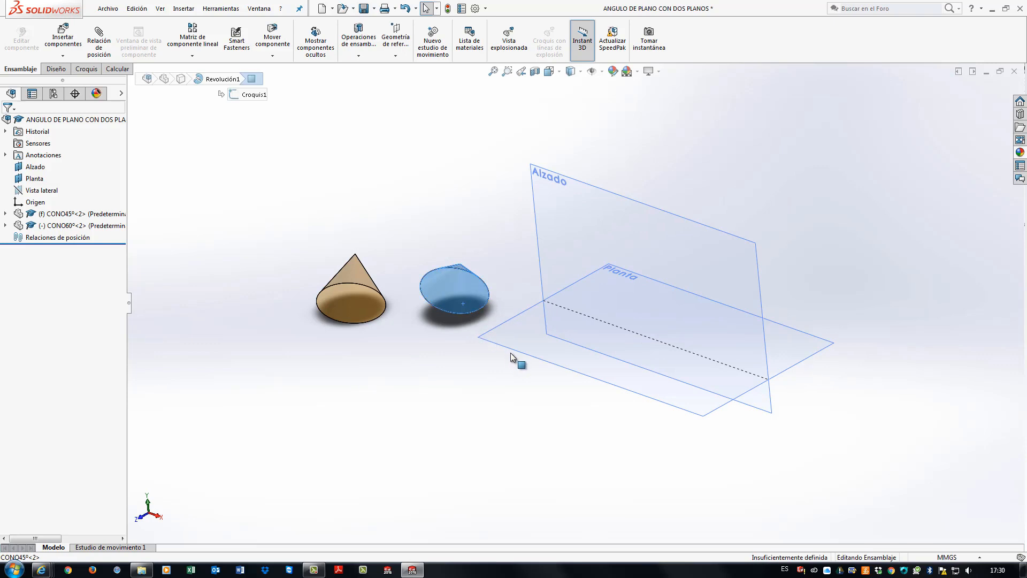
click(525, 354)
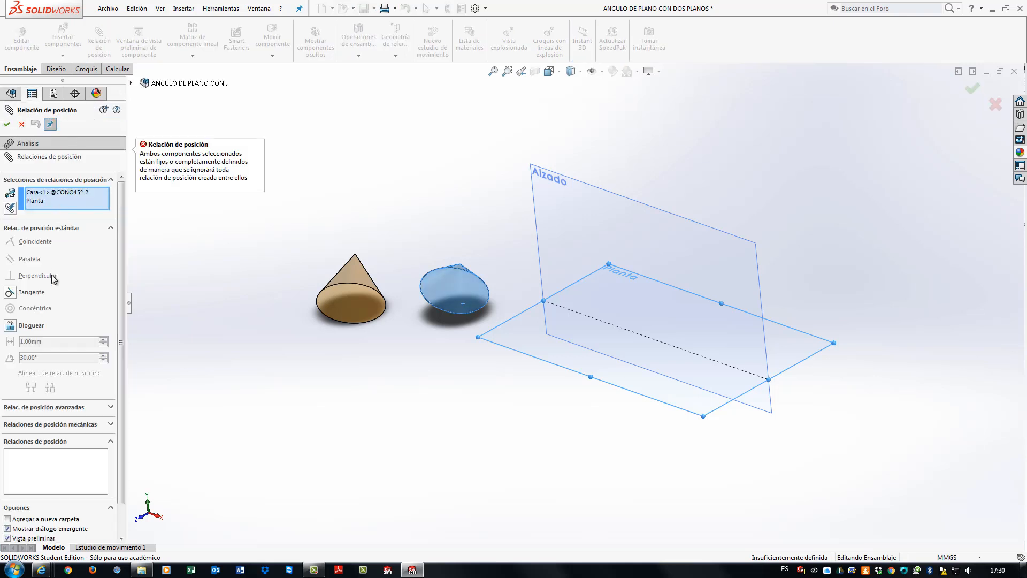
click(21, 125)
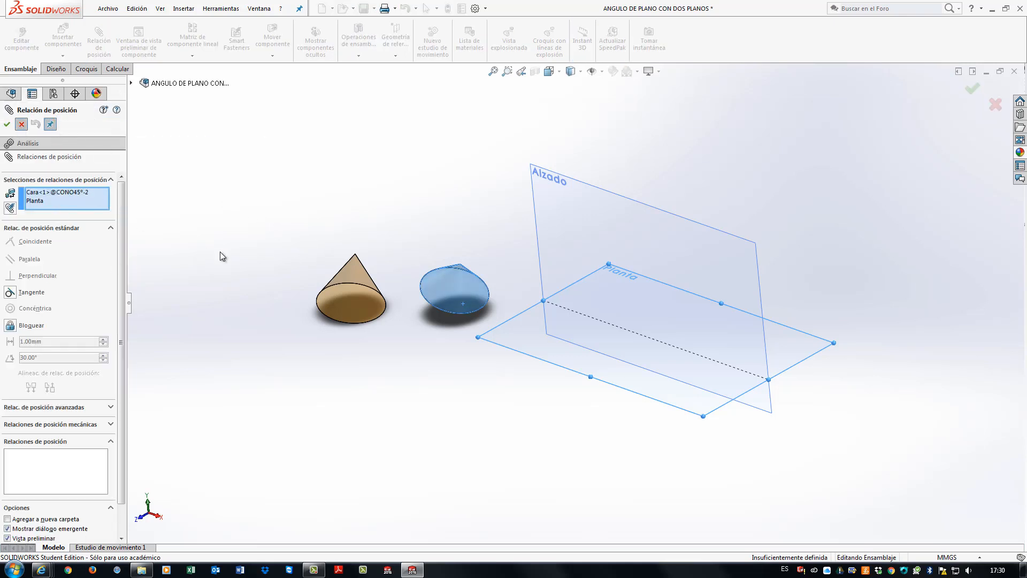
Float the CONO45º component and add a coincident mate between its base face and the Planta plane
right_click(471, 290)
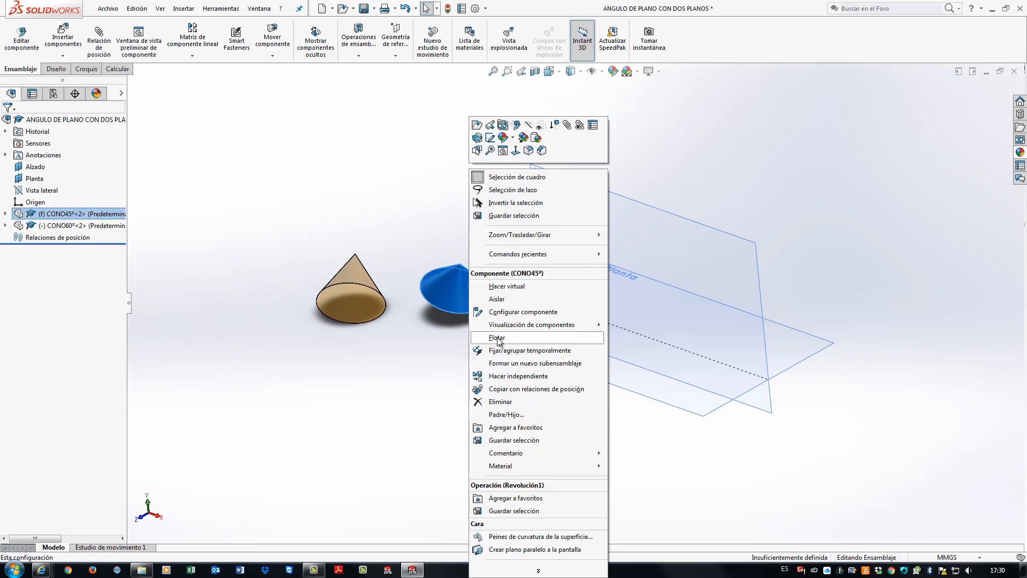
click(470, 336)
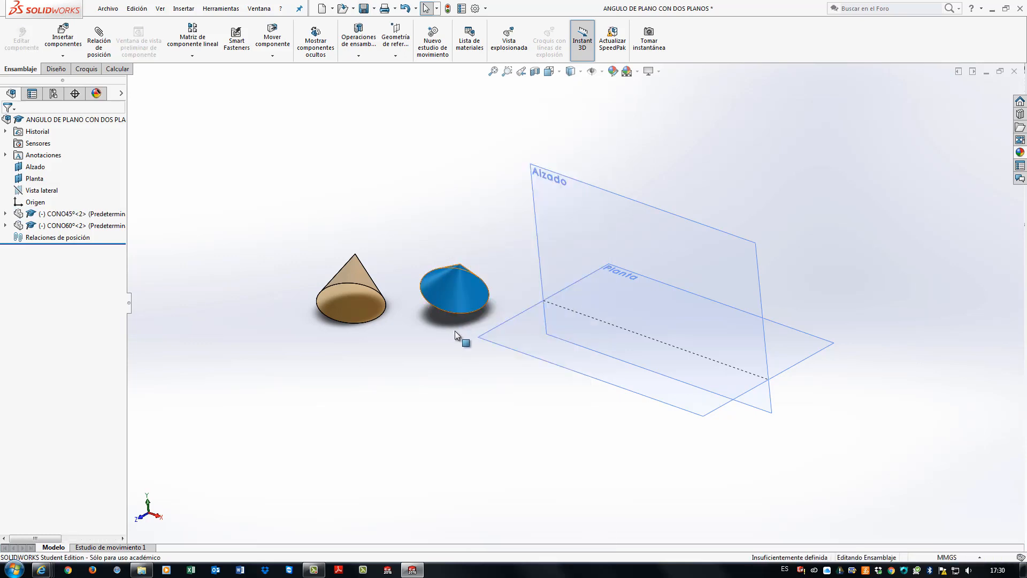
middle_drag(484, 335, 491, 271)
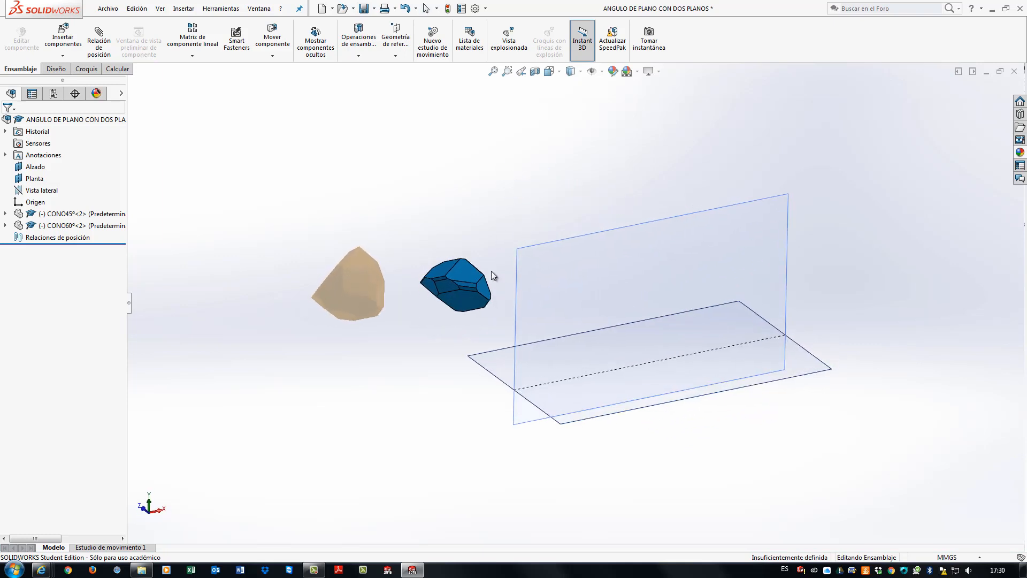
click(464, 297)
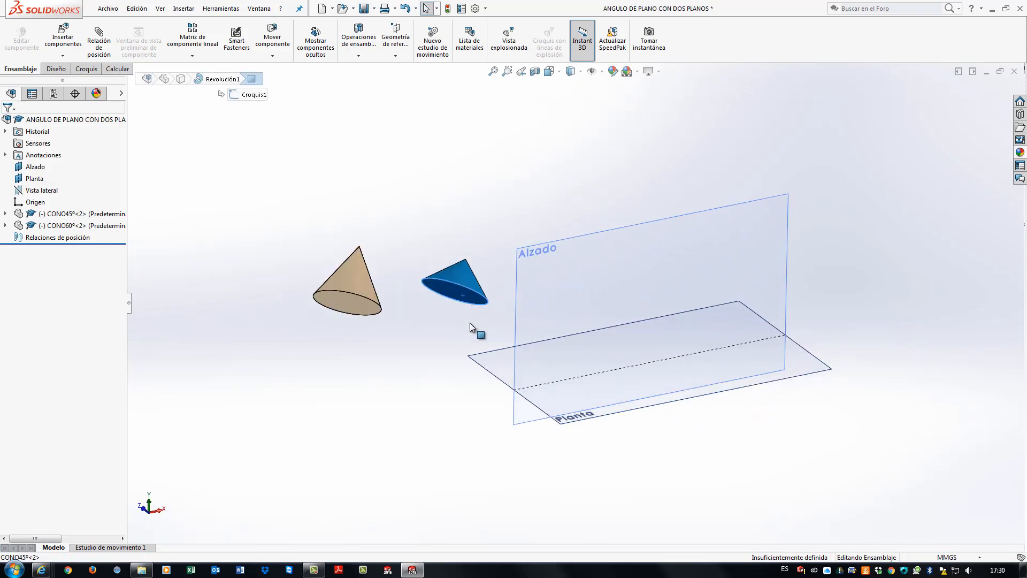
ctrl+click(483, 366)
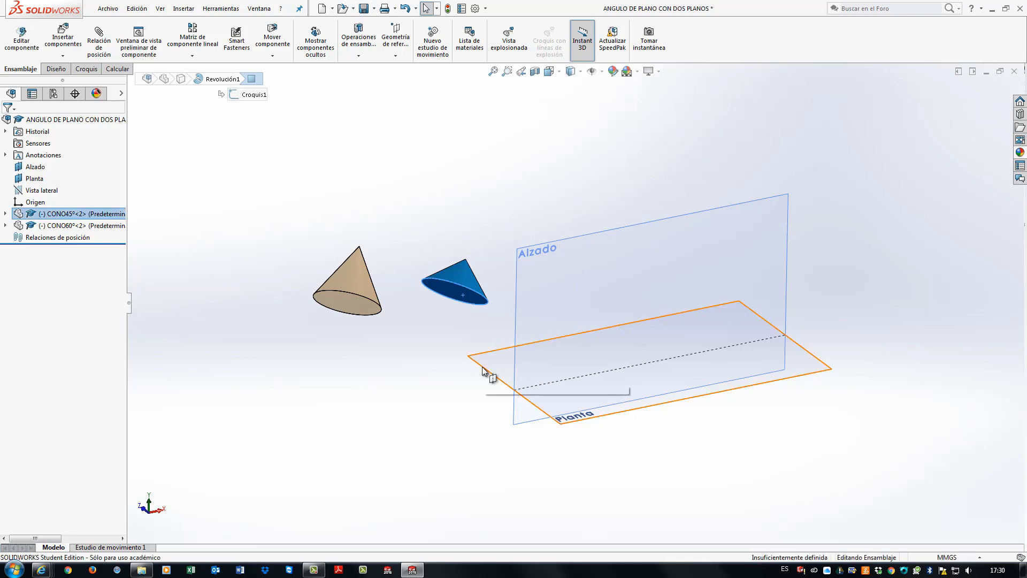
click(108, 56)
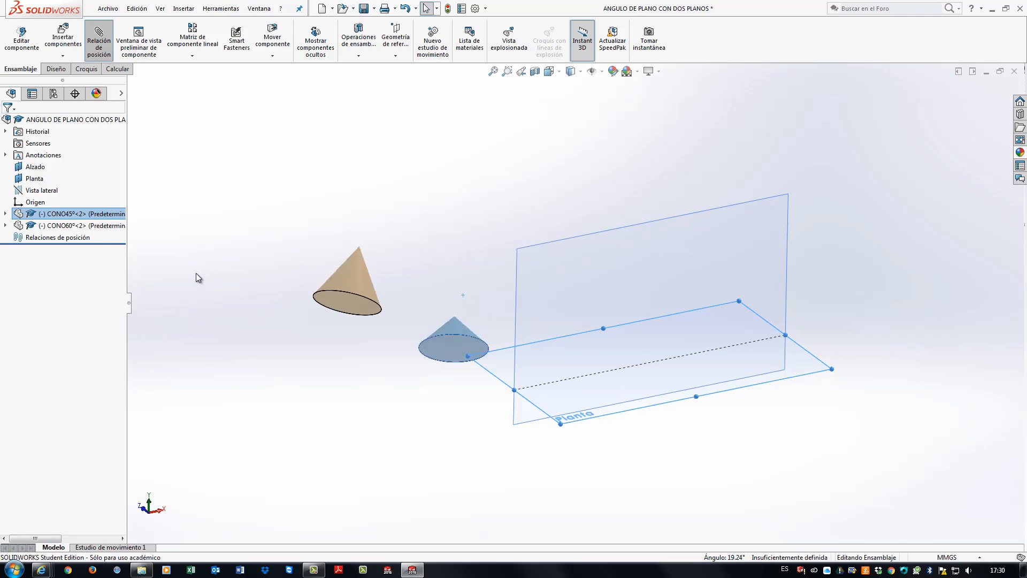
click(59, 190)
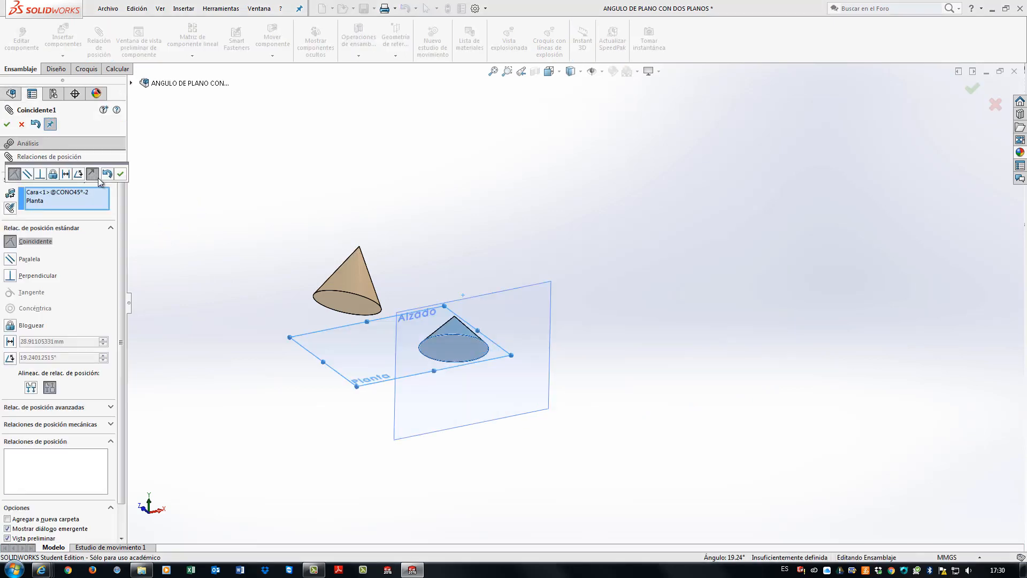
click(7, 124)
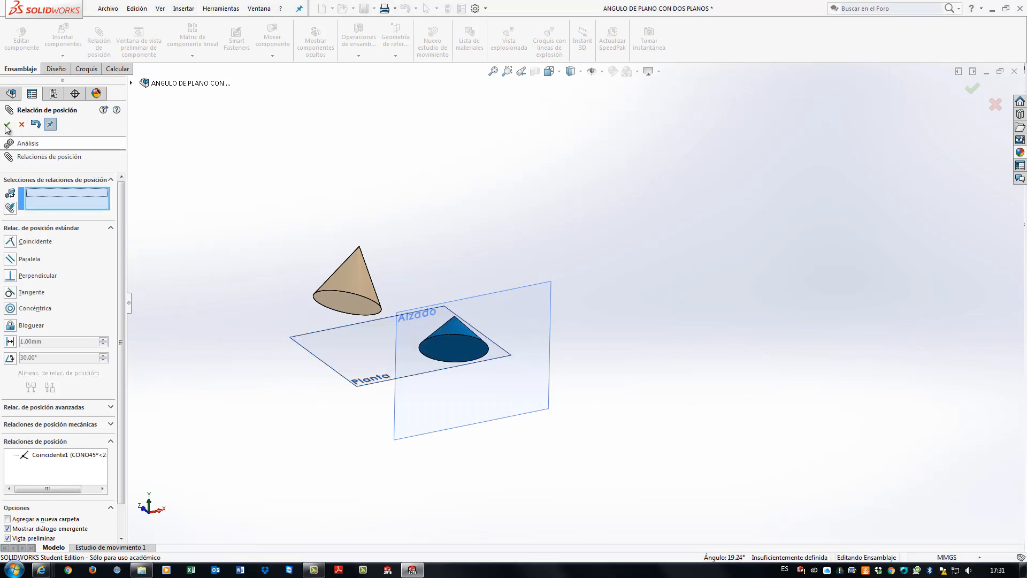
Add a coincident mate between the base face of the CONO60º cone and the Alzado plane, using the isometric view
middle_drag(359, 337, 402, 308)
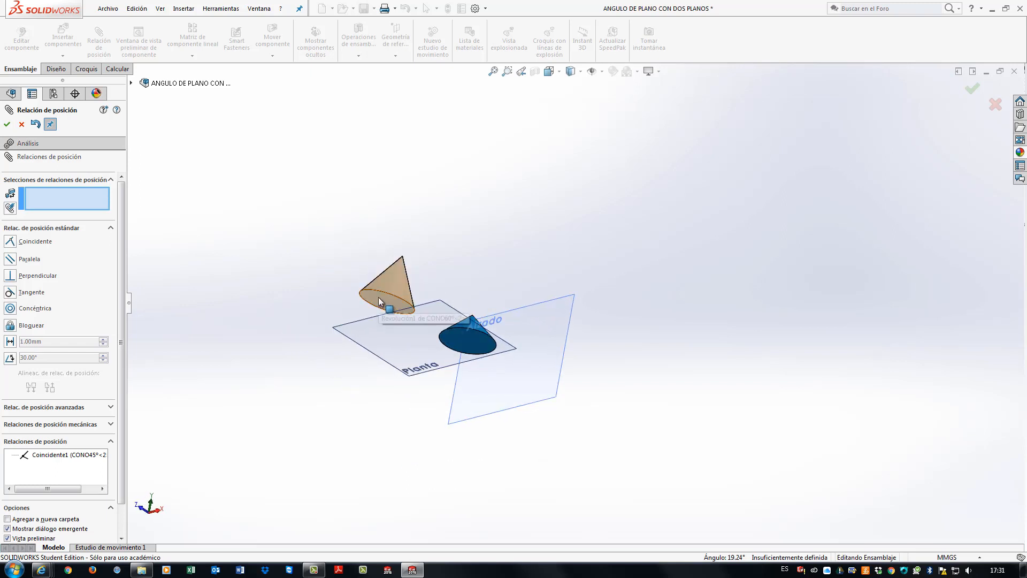
click(378, 298)
middle_drag(504, 375, 416, 392)
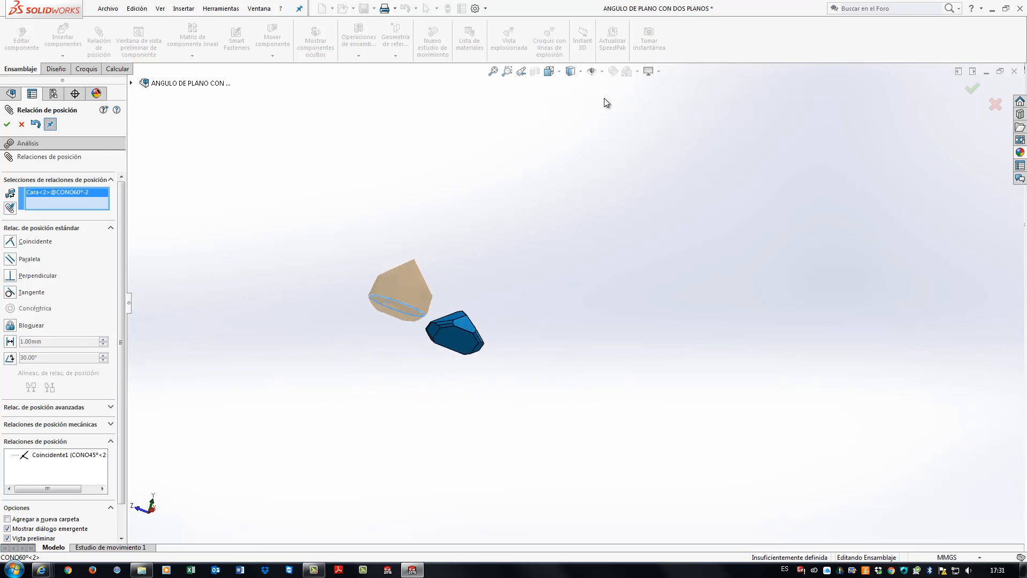
click(556, 73)
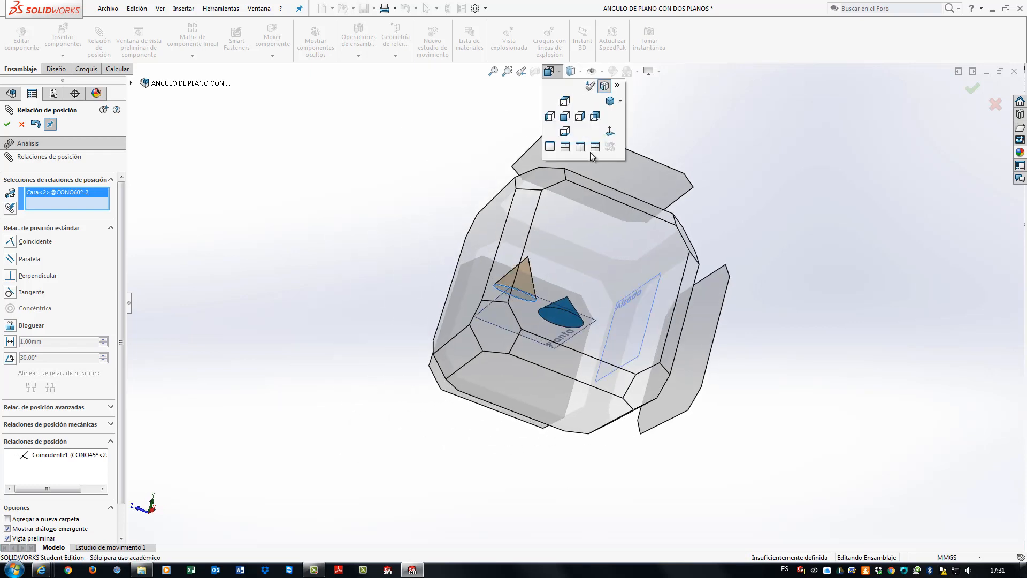
click(606, 230)
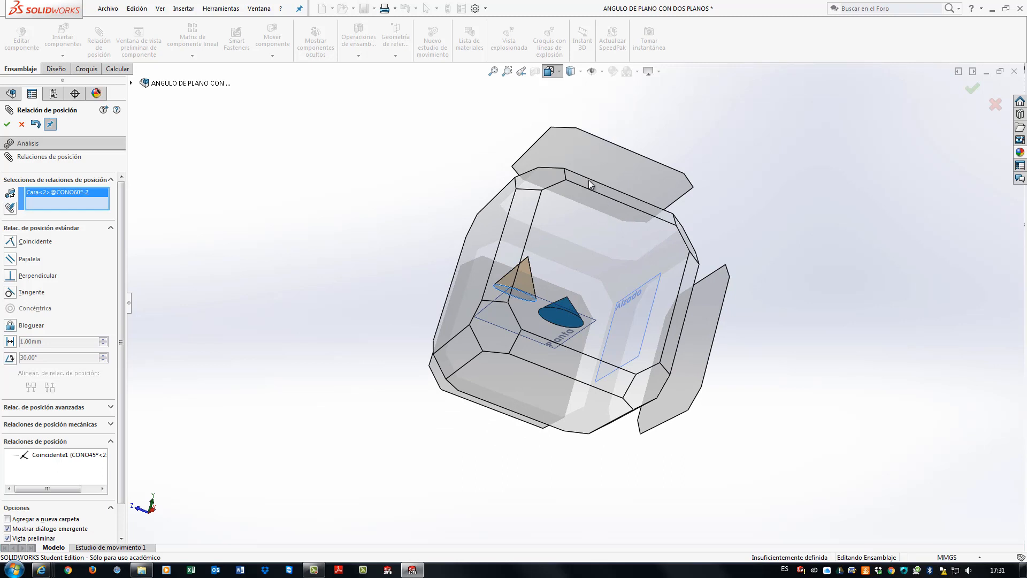
click(560, 73)
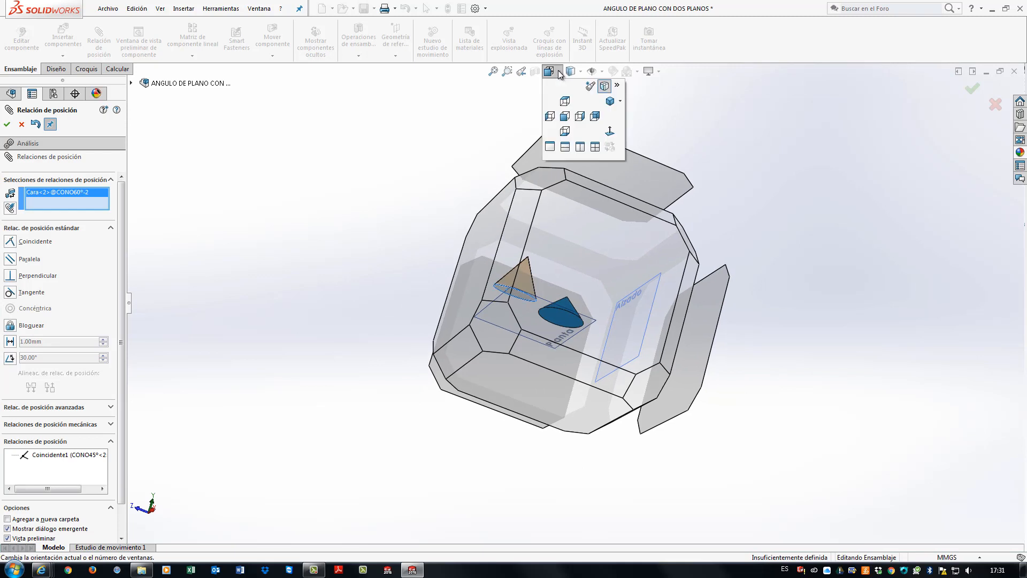
click(610, 101)
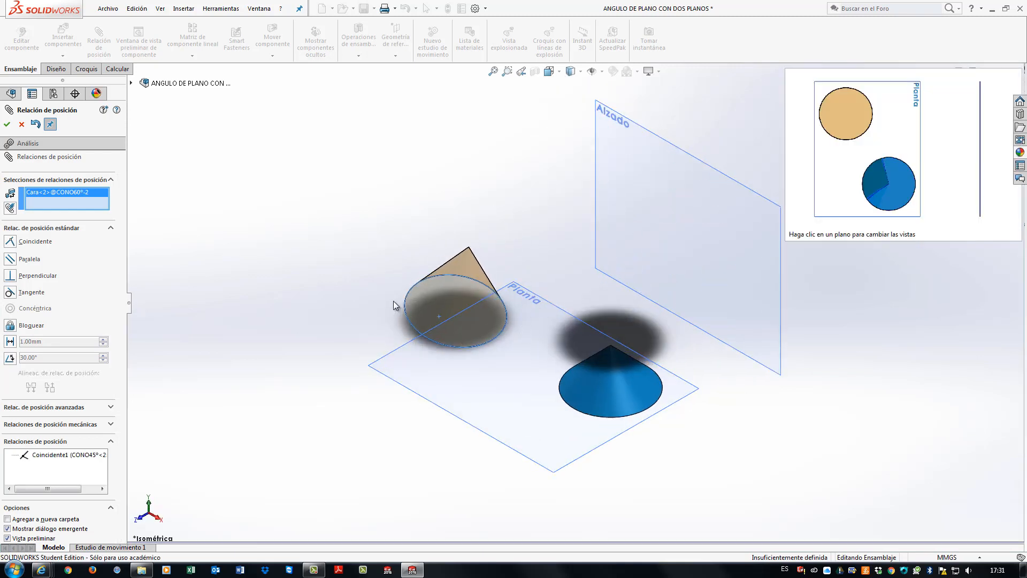
click(561, 155)
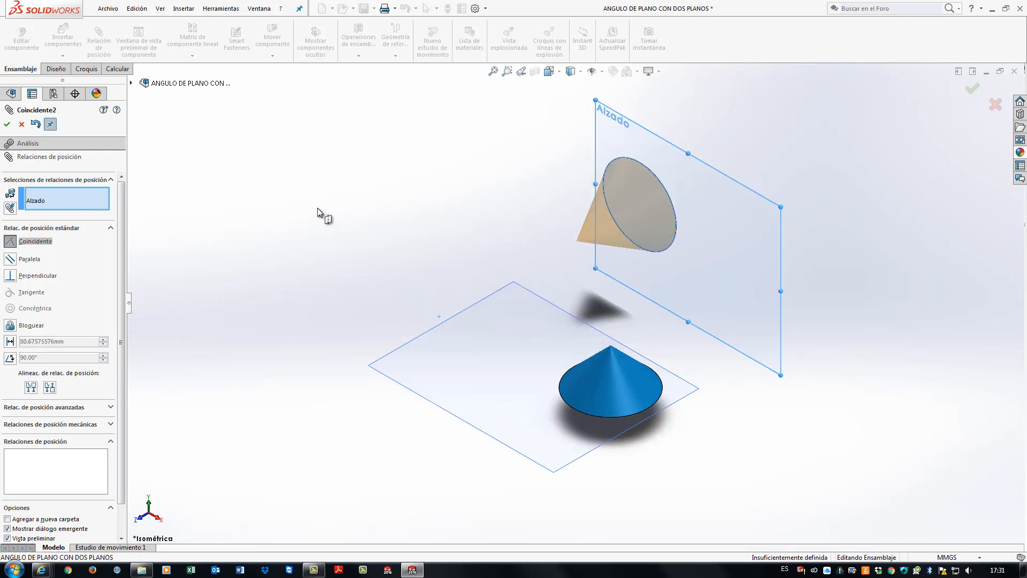
click(6, 125)
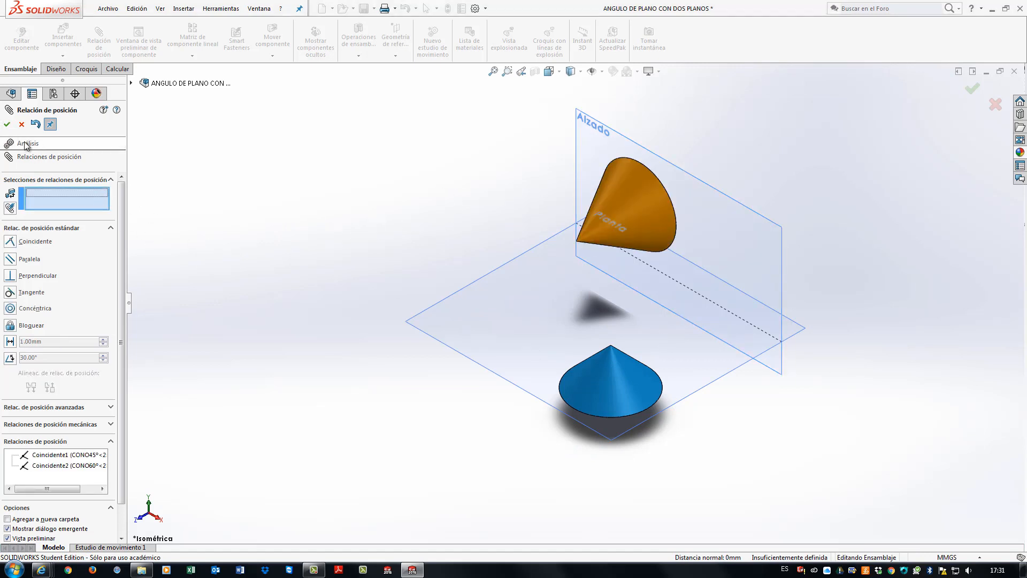
click(8, 126)
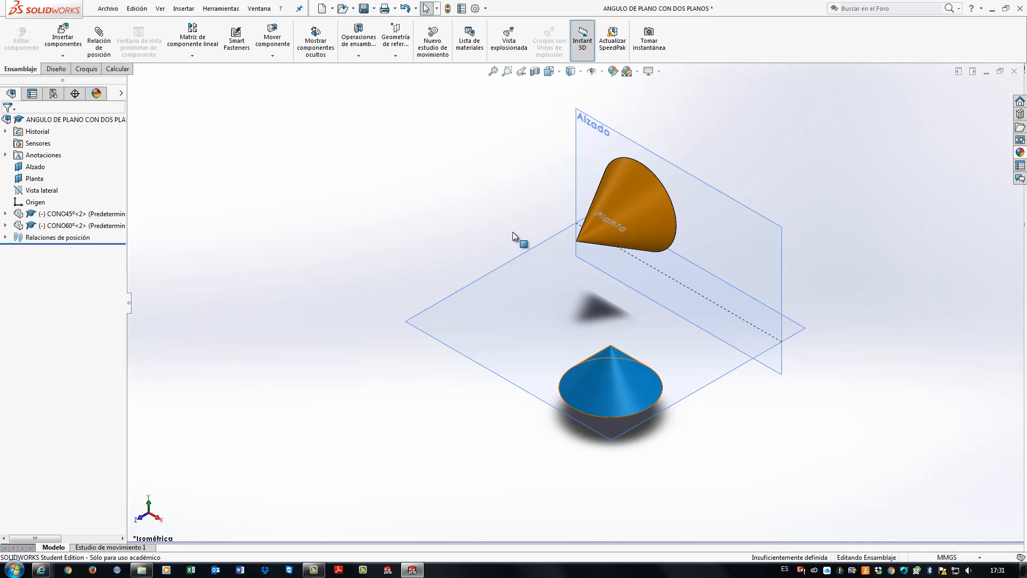
Move the blue cone across the Planta plane, away from the near corner and level with the orange cone
drag(623, 369, 587, 334)
drag(480, 191, 426, 338)
click(611, 471)
middle_drag(621, 441, 634, 395)
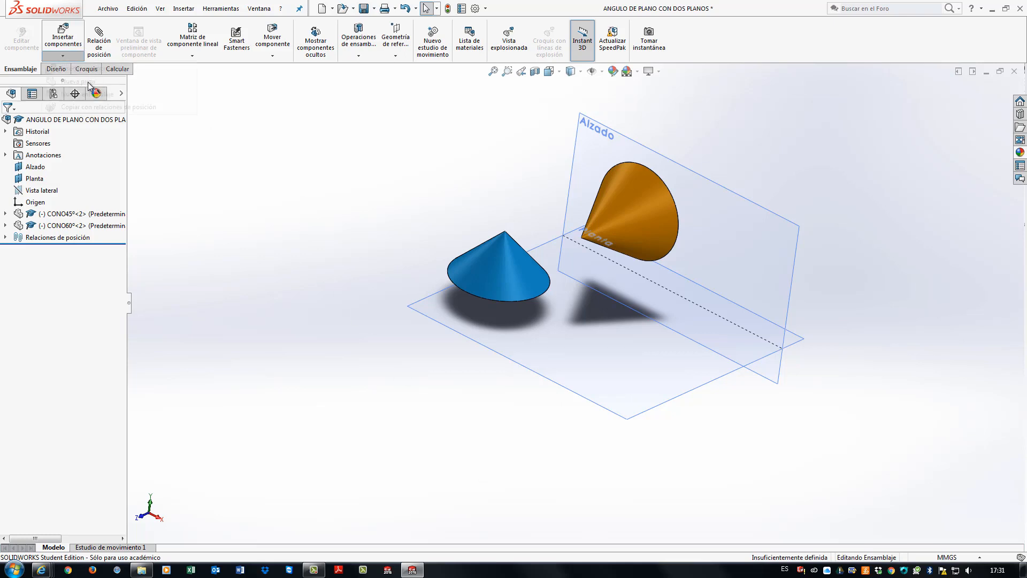
Start a 3D sketch and draw a generatrix line about 28 mm long from the blue cone's apex to its base edge
click(63, 55)
click(269, 130)
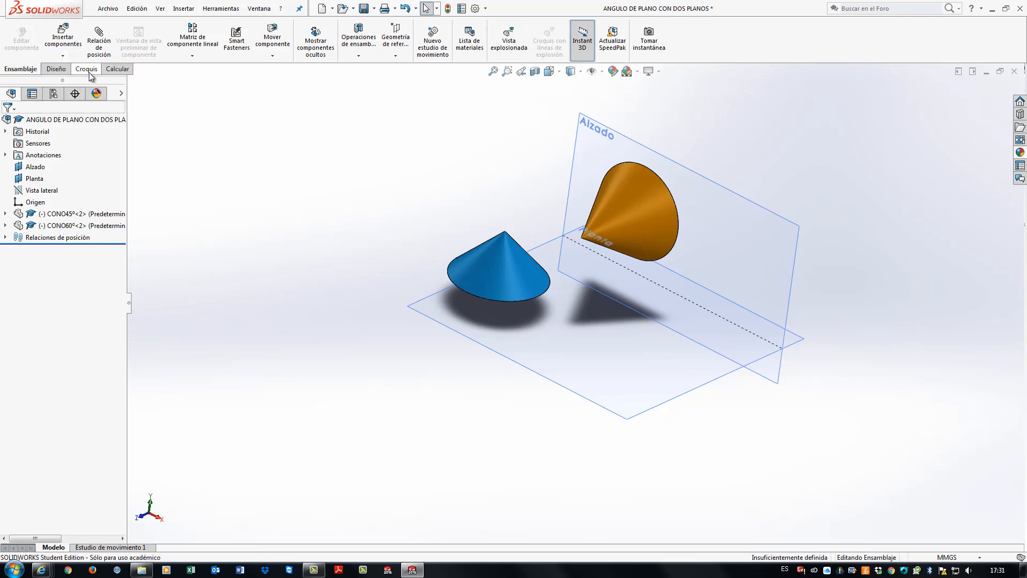
click(86, 69)
click(14, 57)
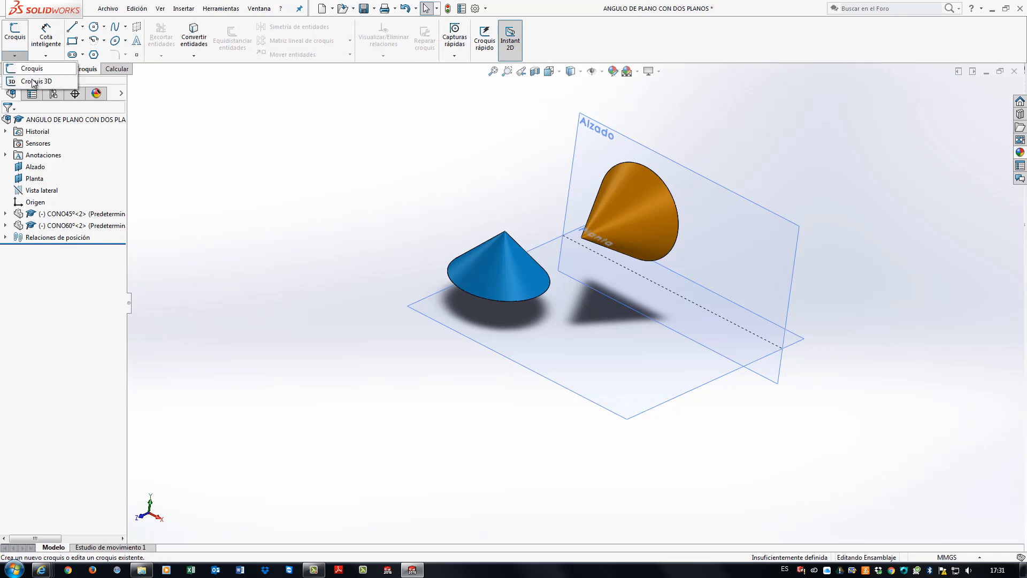
click(38, 80)
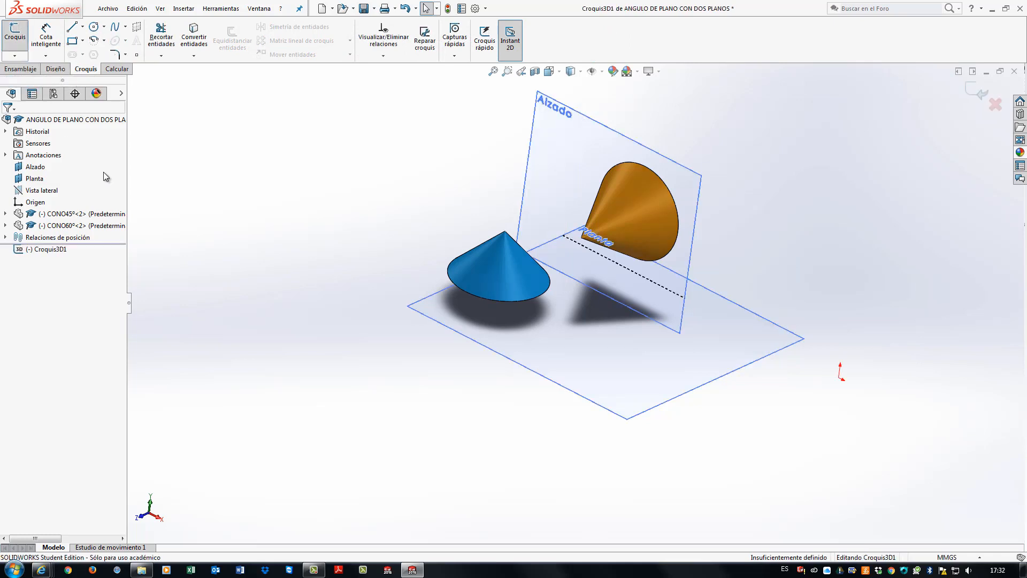
click(72, 27)
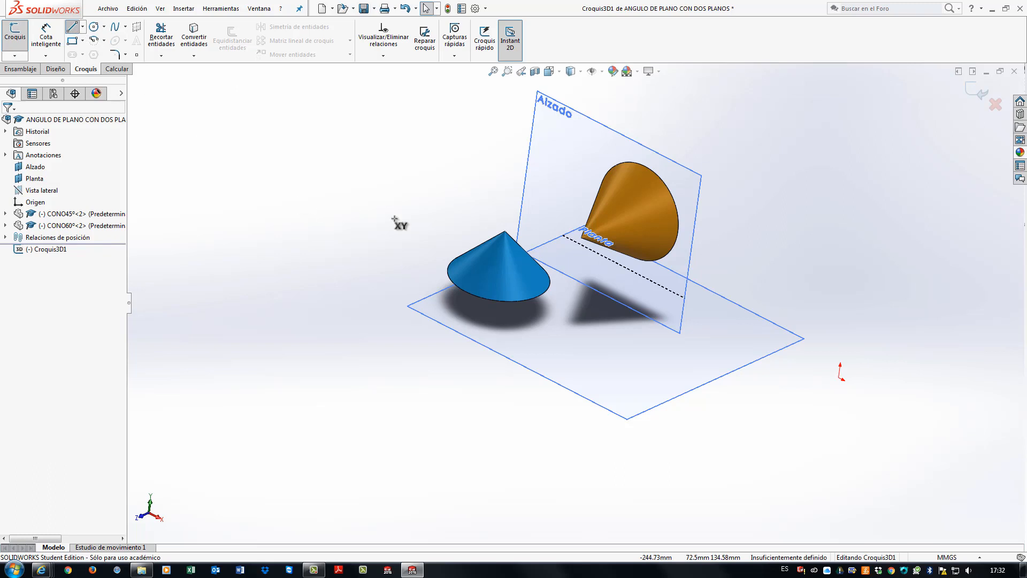
click(505, 231)
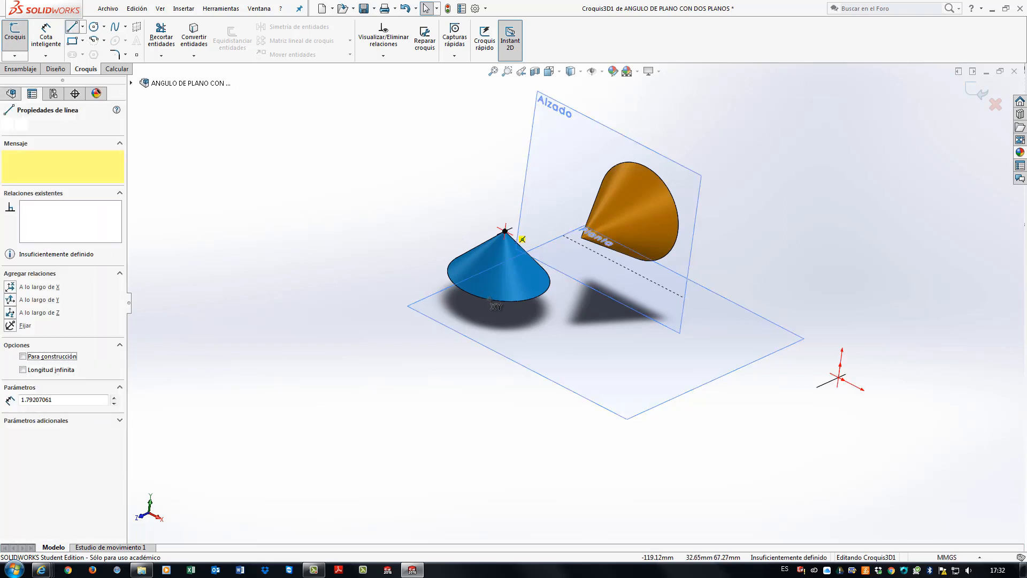
click(491, 299)
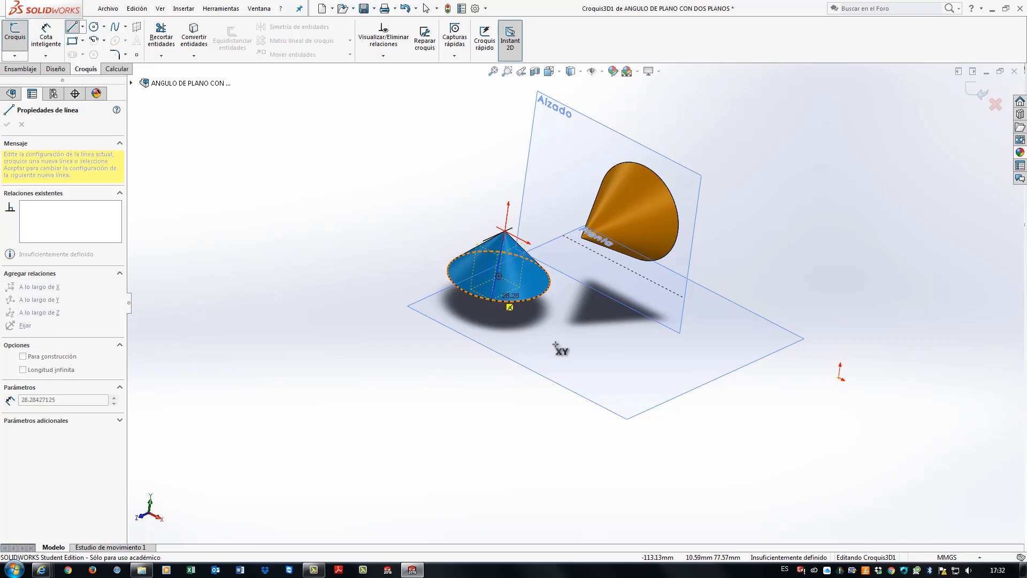
key(Escape)
key(Escape)
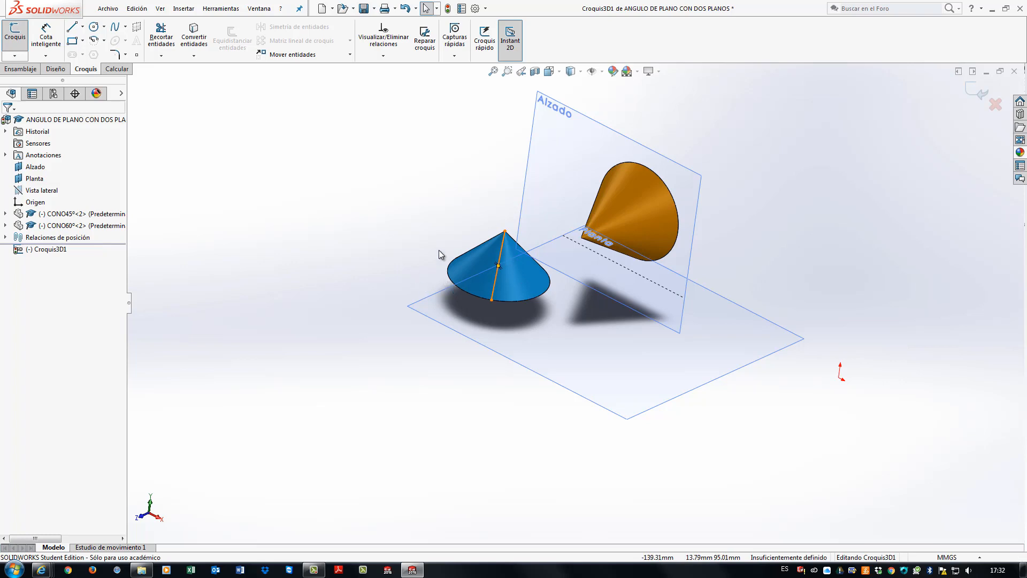
Add a 3D sketch plane through the blue cone's generatrix line and shift the line's lower endpoint along the base edge
click(137, 29)
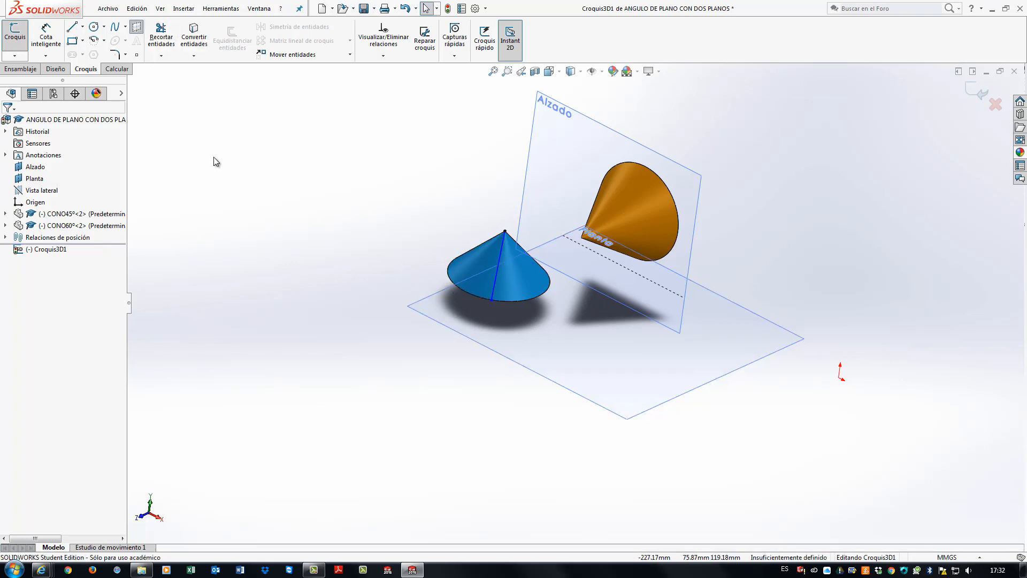
click(496, 269)
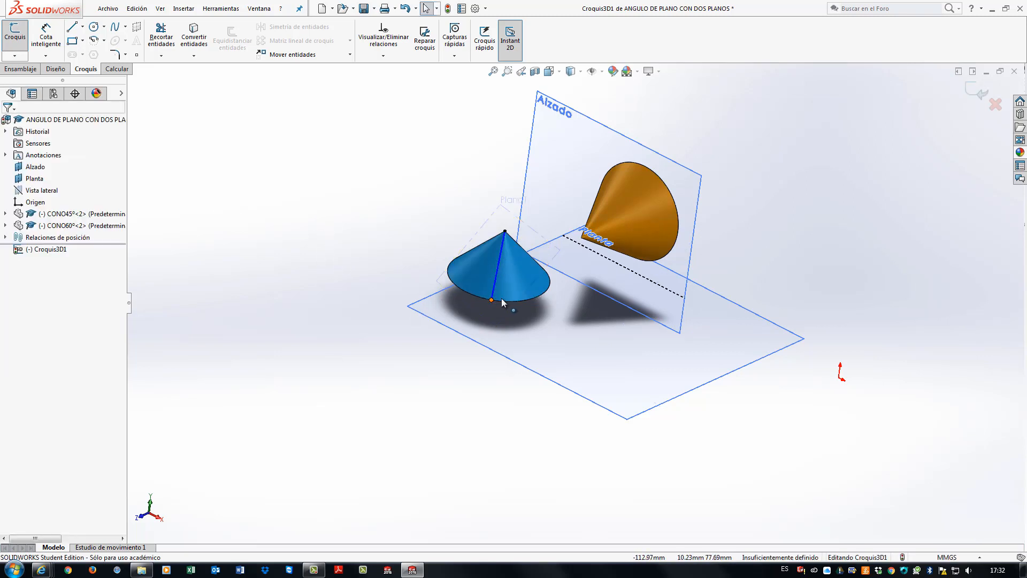
mouse_move(535, 290)
mouse_down()
mouse_move(552, 278)
mouse_move(493, 299)
mouse_up()
click(416, 200)
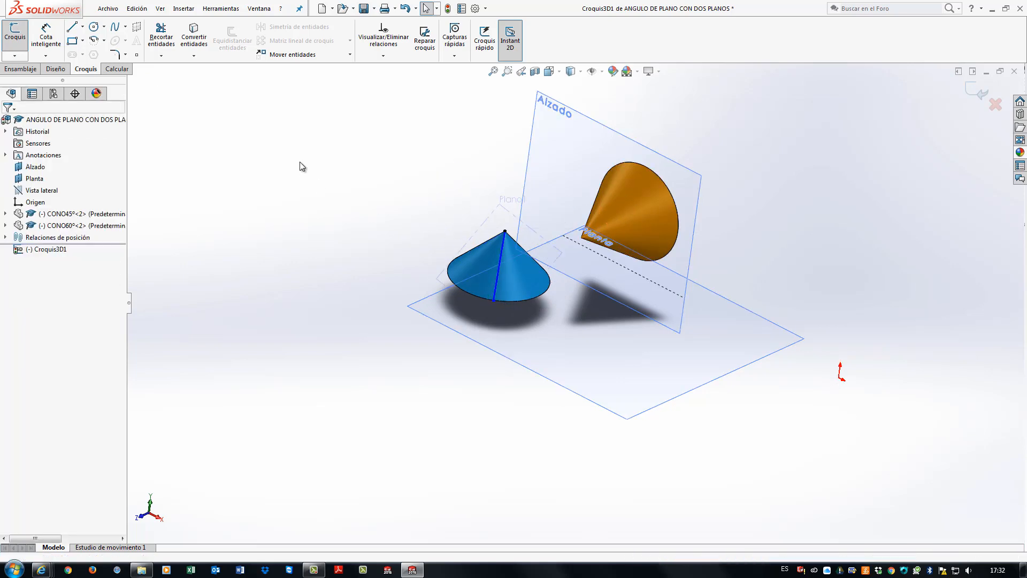
Draw a generatrix line about 40 mm long from the orange cone's apex to its base edge
click(71, 27)
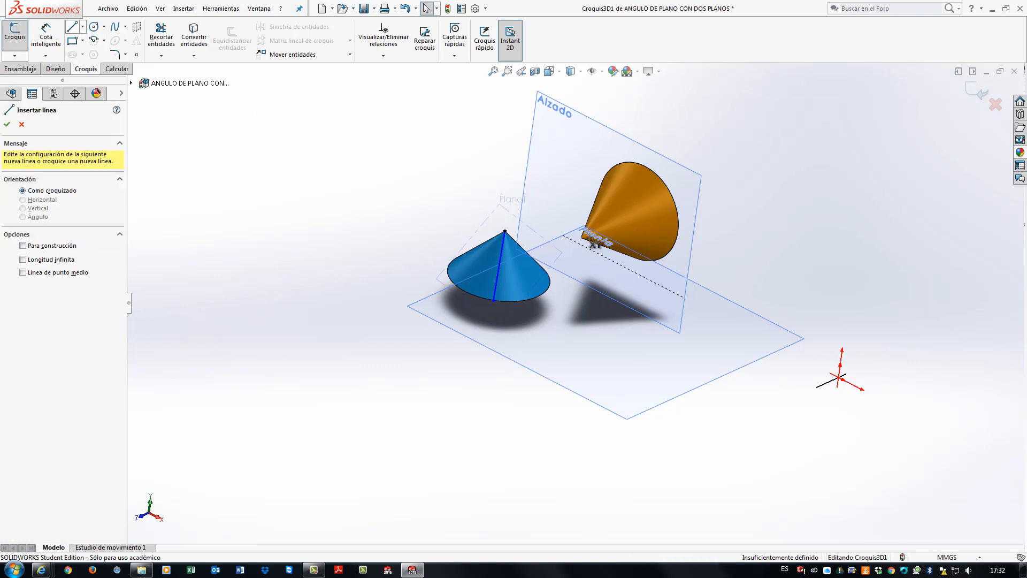
click(581, 237)
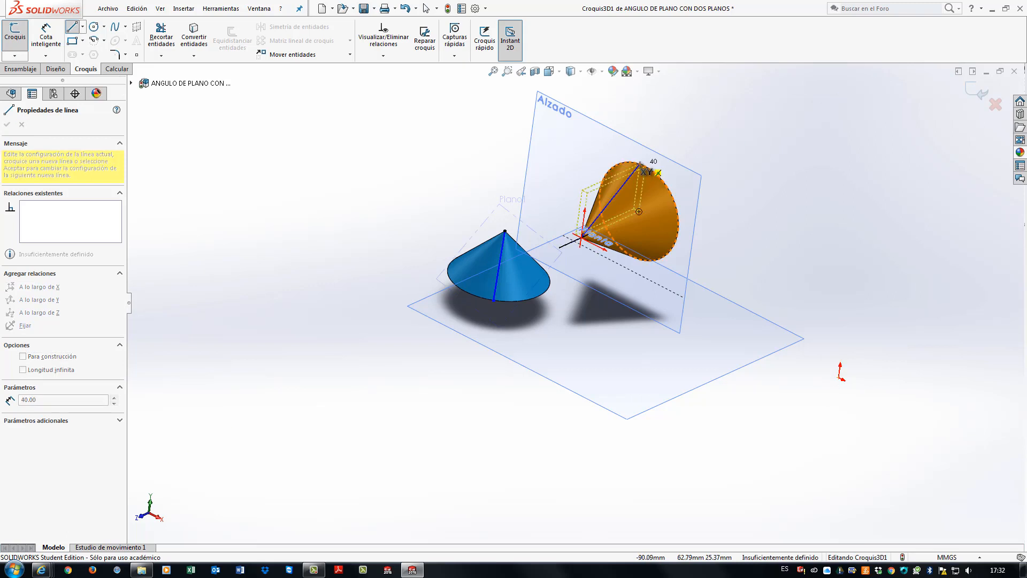
double_click(658, 172)
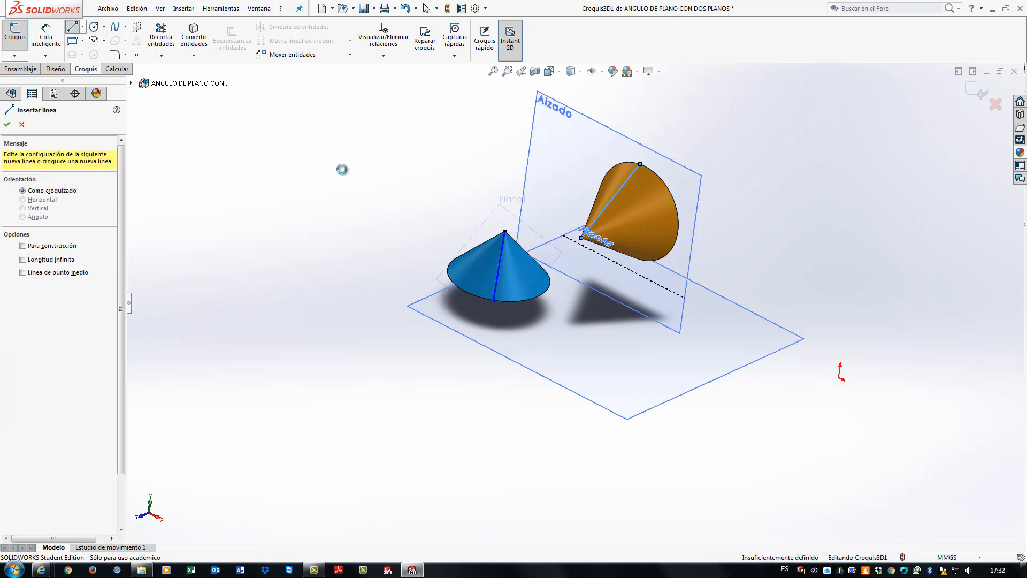
Add a 3D sketch plane coincident with the orange cone's generatrix line and tangent to its conical face
key(Escape)
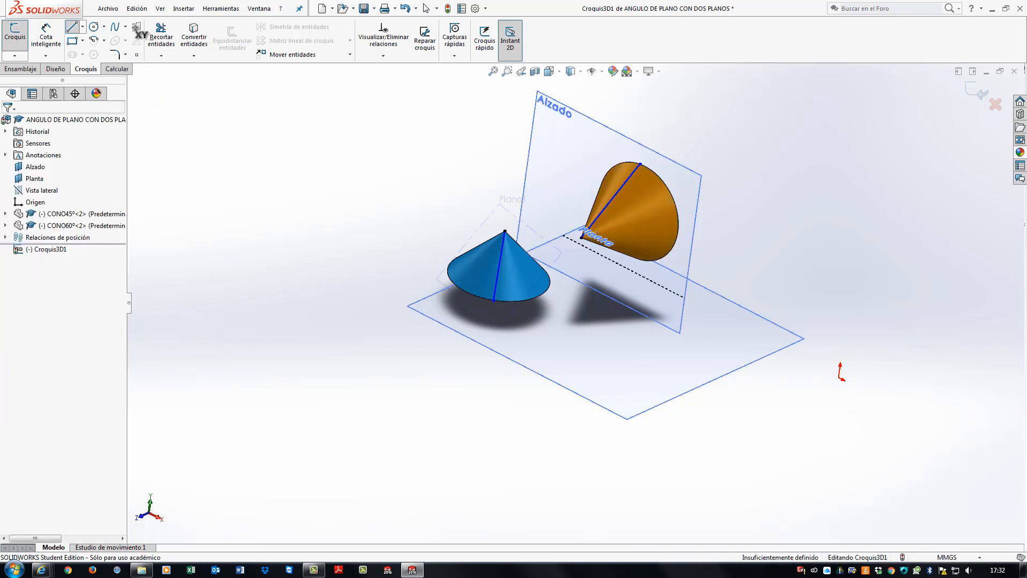
click(624, 184)
click(598, 271)
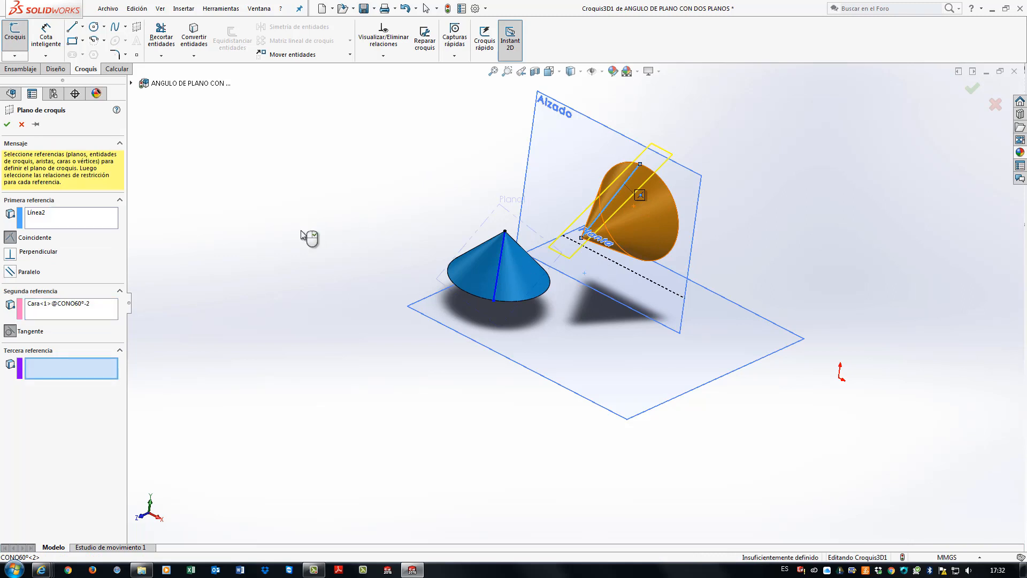
click(7, 125)
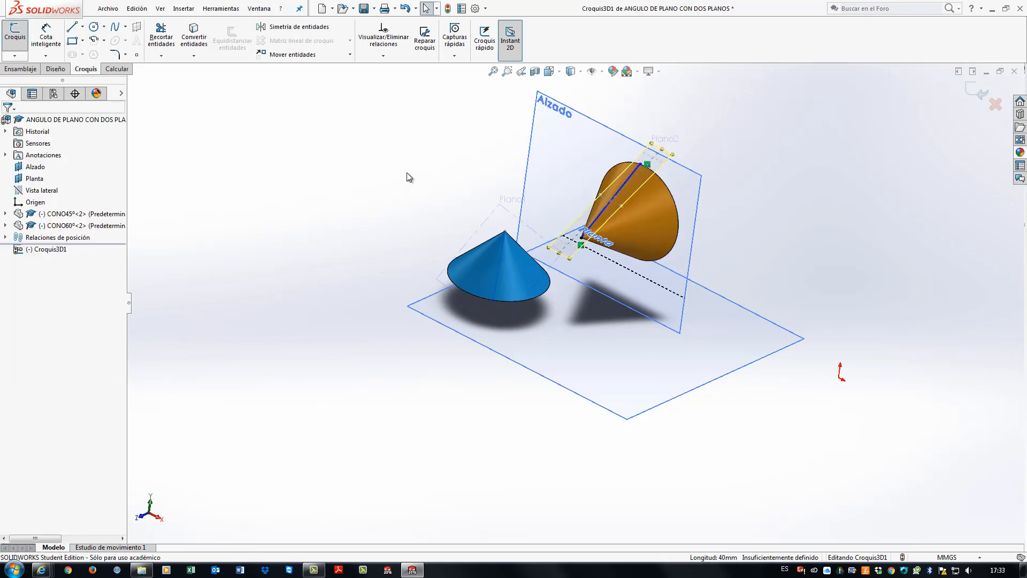
click(403, 198)
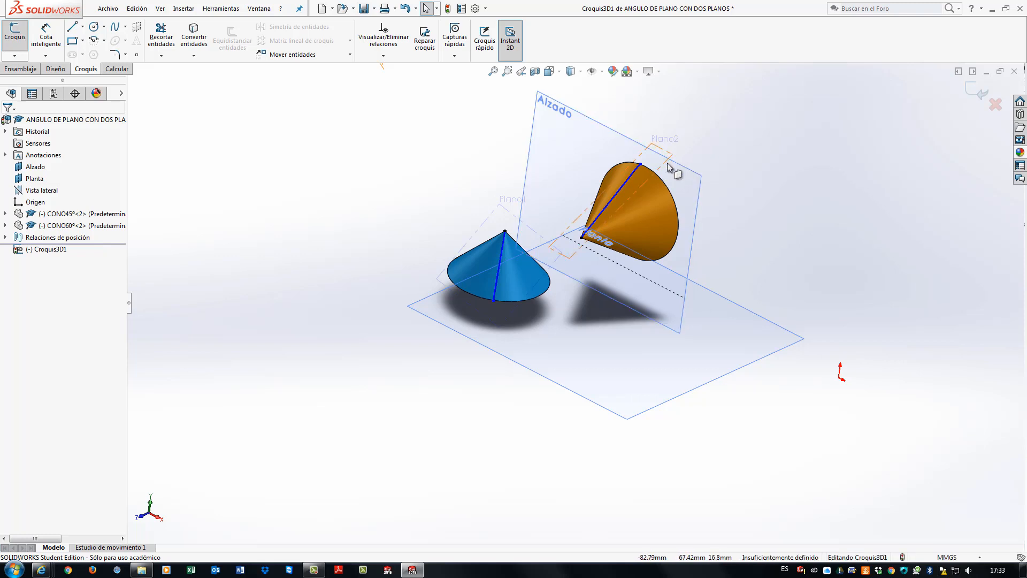
Make the tangent sketch planes of the orange and blue cones parallel to each other
click(547, 221)
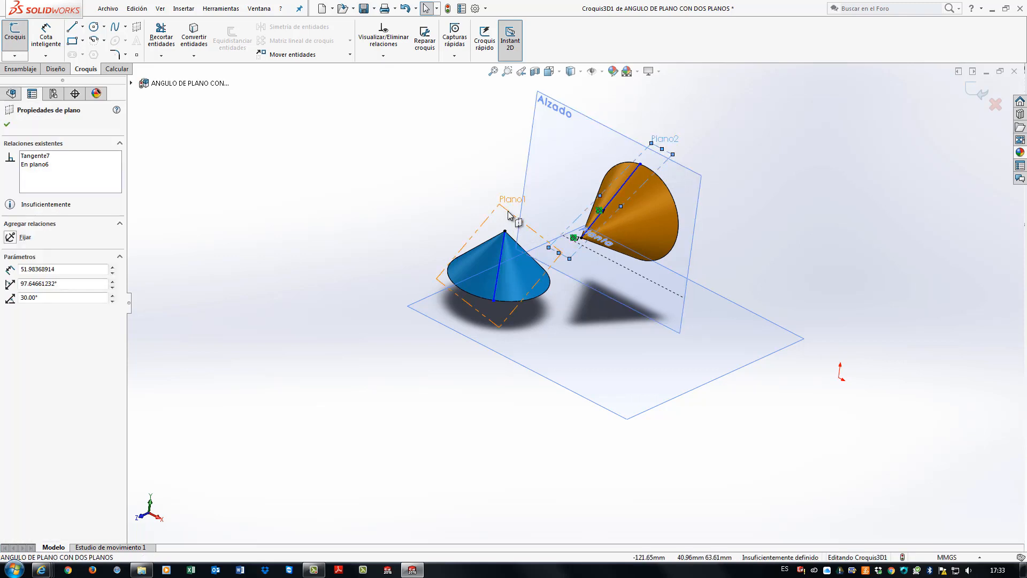
ctrl+click(474, 243)
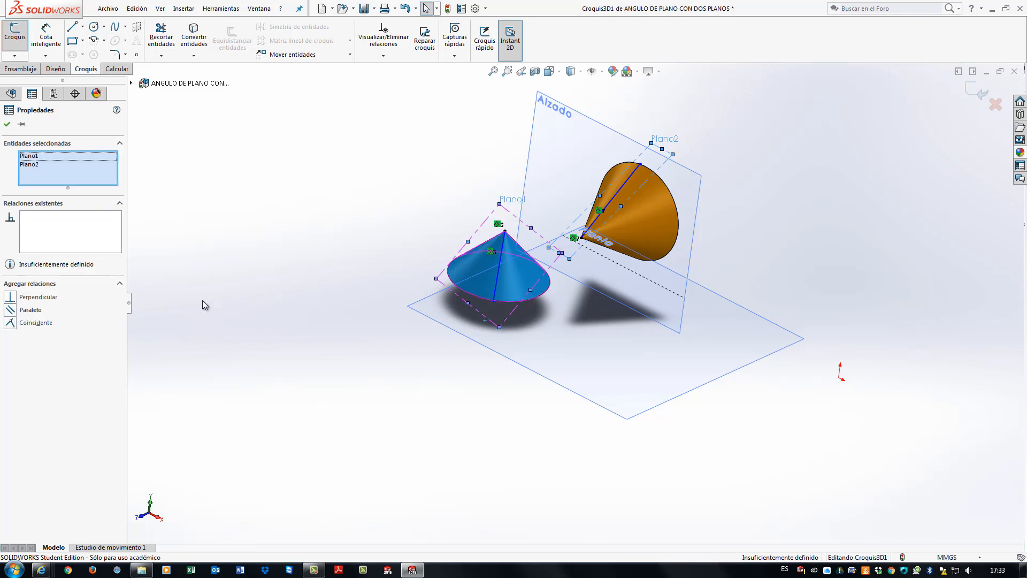
click(31, 309)
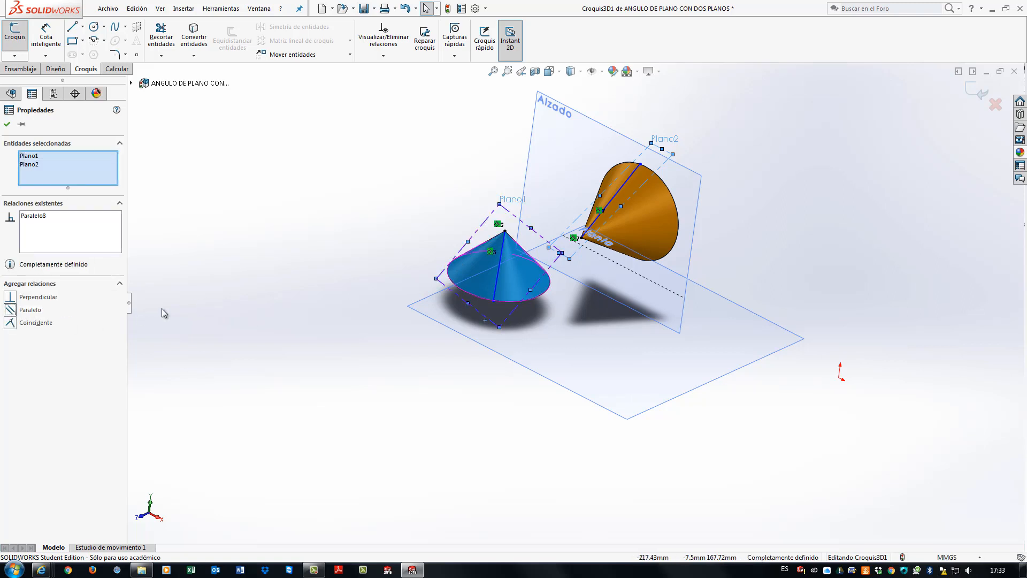
click(243, 236)
Draw a second generatrix line from apex to base edge on each cone, about 28 mm on the blue and 40 mm on the orange
mouse_move(586, 242)
middle_down()
mouse_move(633, 256)
mouse_move(584, 259)
mouse_move(611, 259)
mouse_move(503, 292)
middle_up()
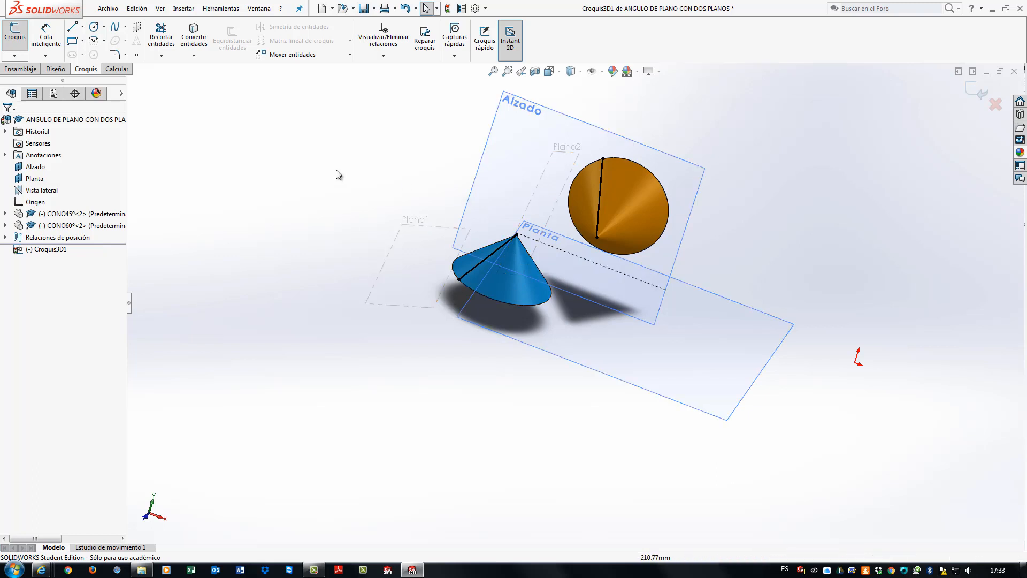
click(72, 27)
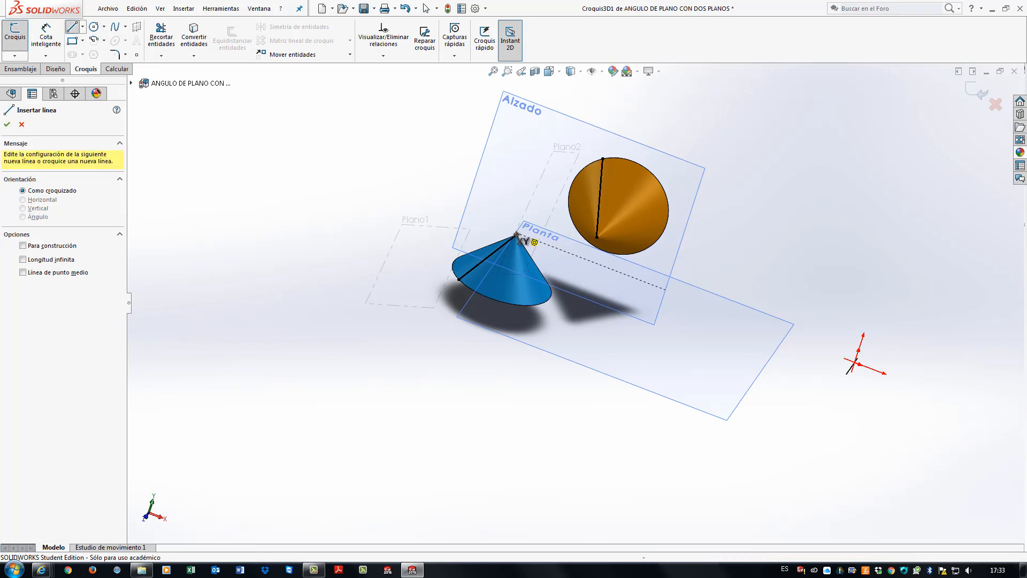
click(542, 304)
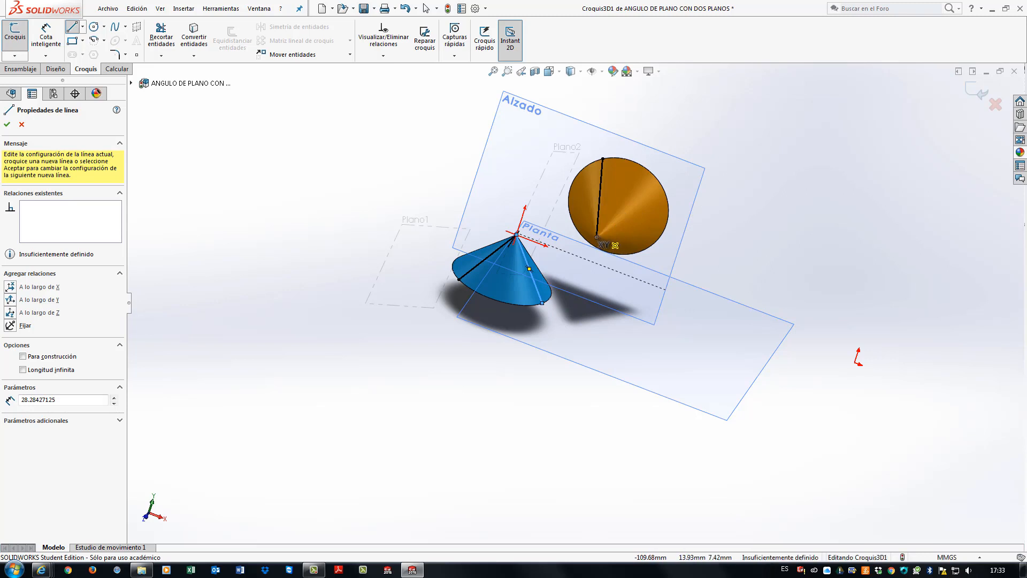
click(597, 237)
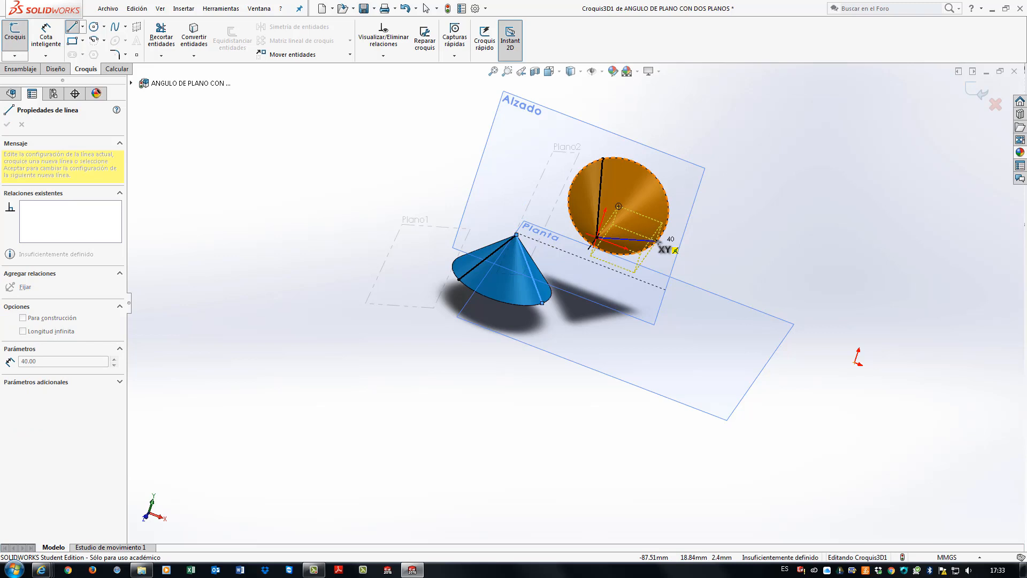
click(658, 241)
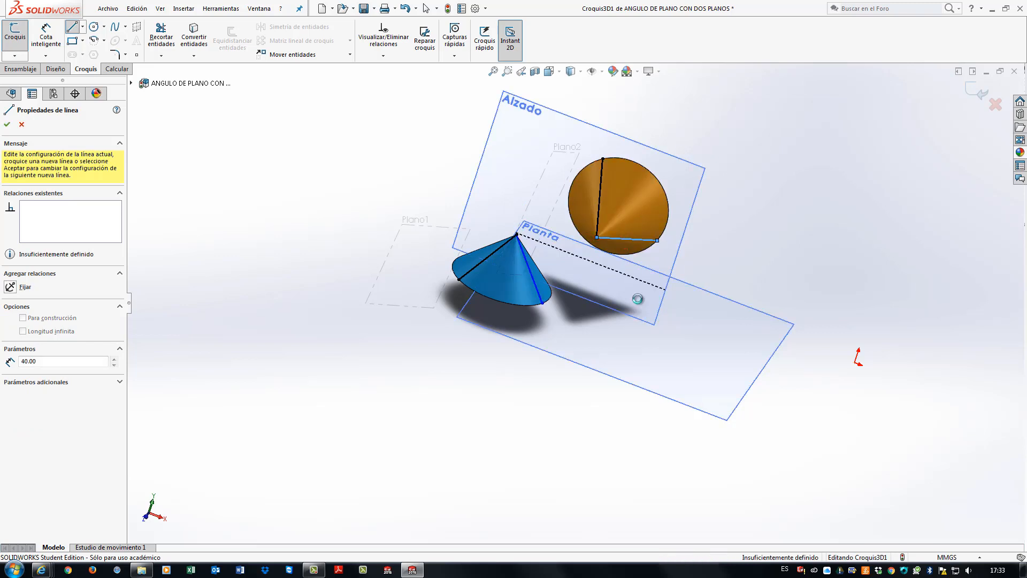
key(Escape)
Shift the base endpoint of the orange cone's second generatrix line a short way along the base edge
middle_drag(730, 259, 750, 242)
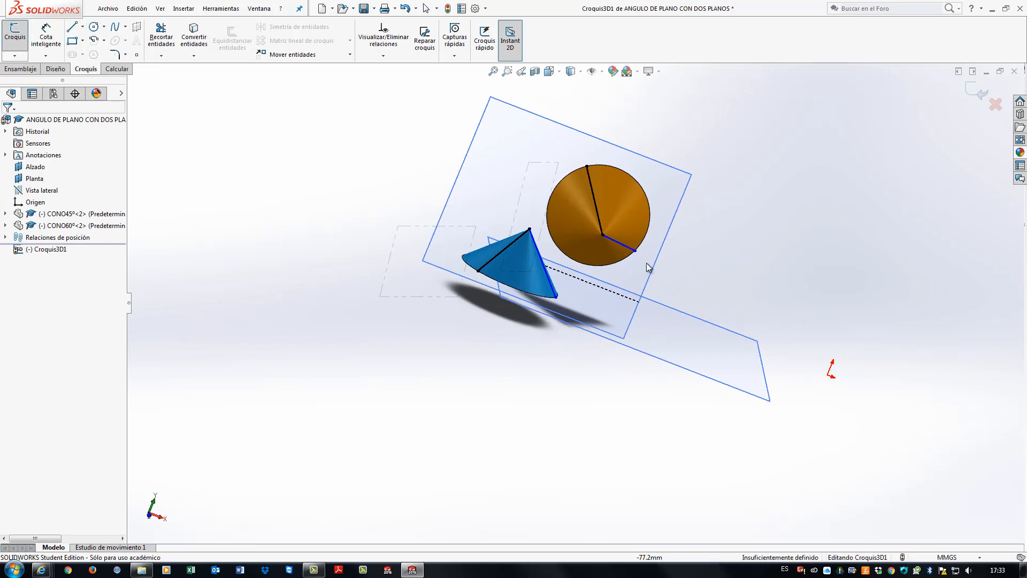
mouse_move(634, 251)
mouse_down()
mouse_move(589, 266)
mouse_move(624, 266)
mouse_up()
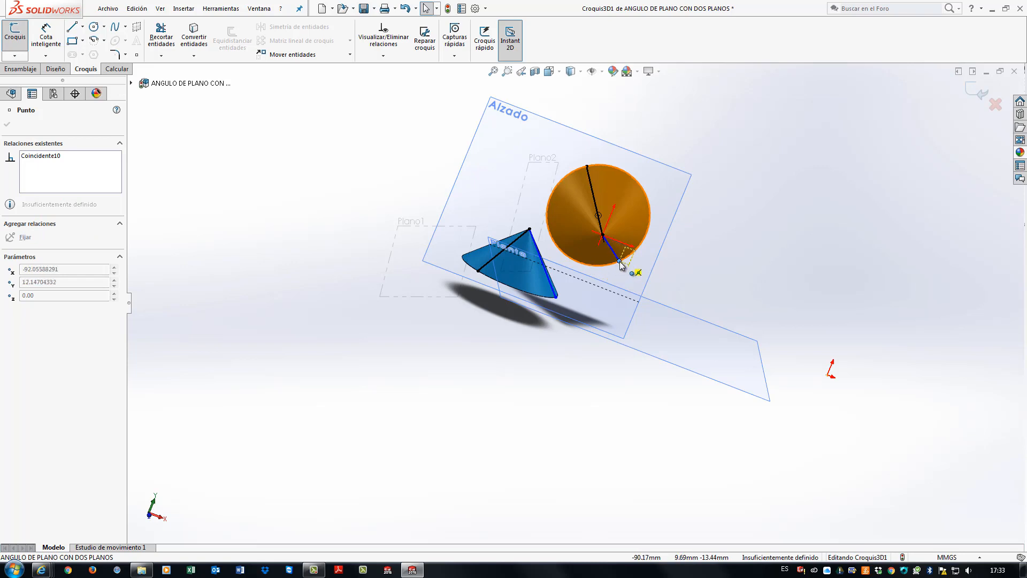
click(749, 255)
Add a sketch plane coincident with the blue cone's second generatrix line and tangent to its conical face
middle_drag(690, 271, 674, 284)
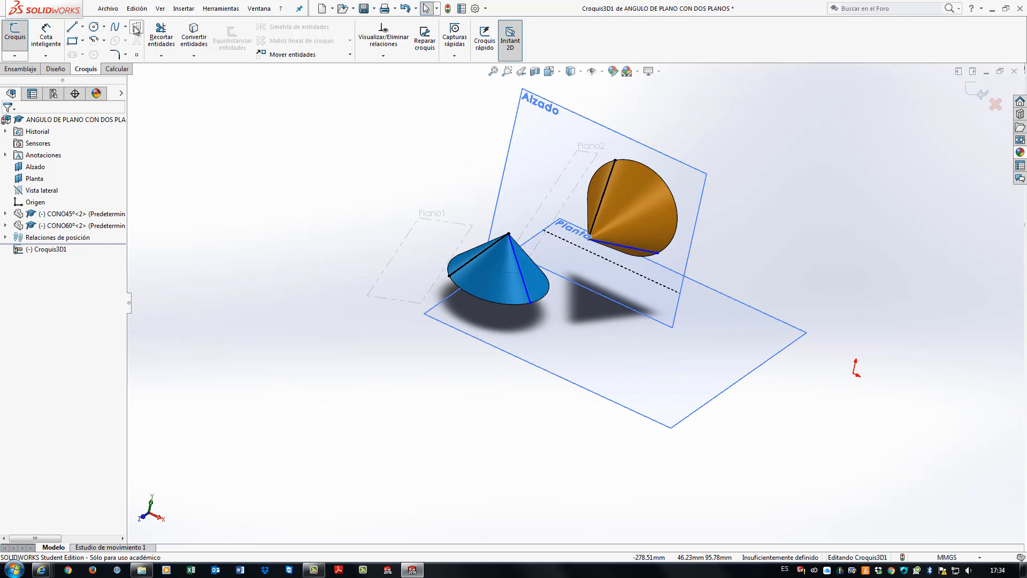
click(529, 295)
click(514, 298)
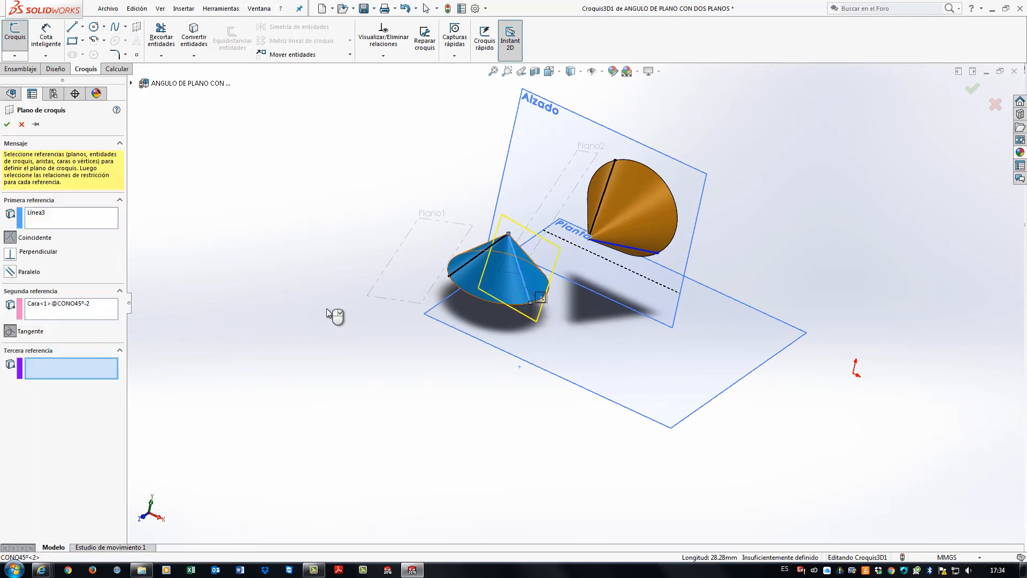
double_click(264, 171)
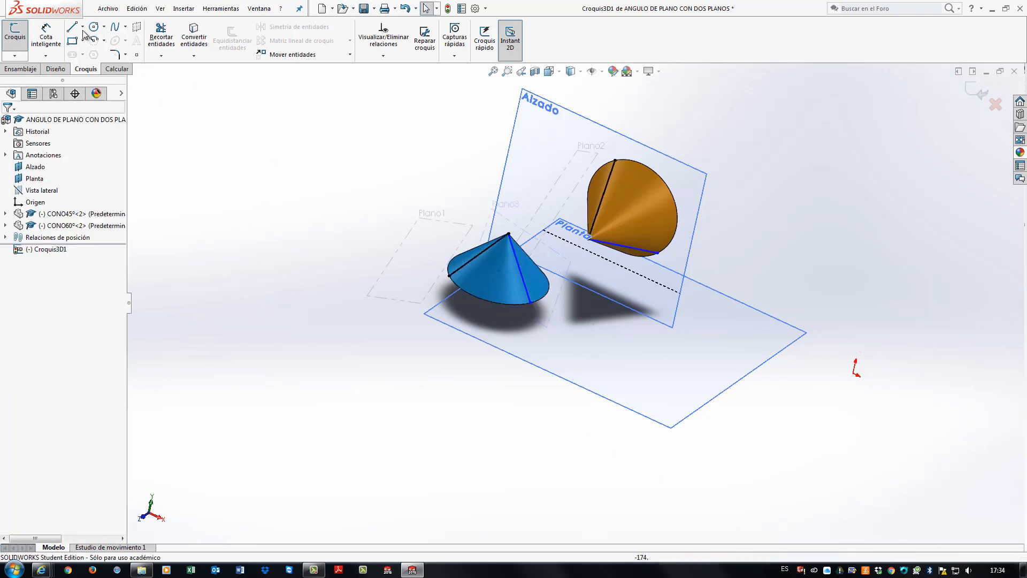
Add a sketch plane coincident with the orange cone's second generatrix line and tangent to its conical face
click(637, 250)
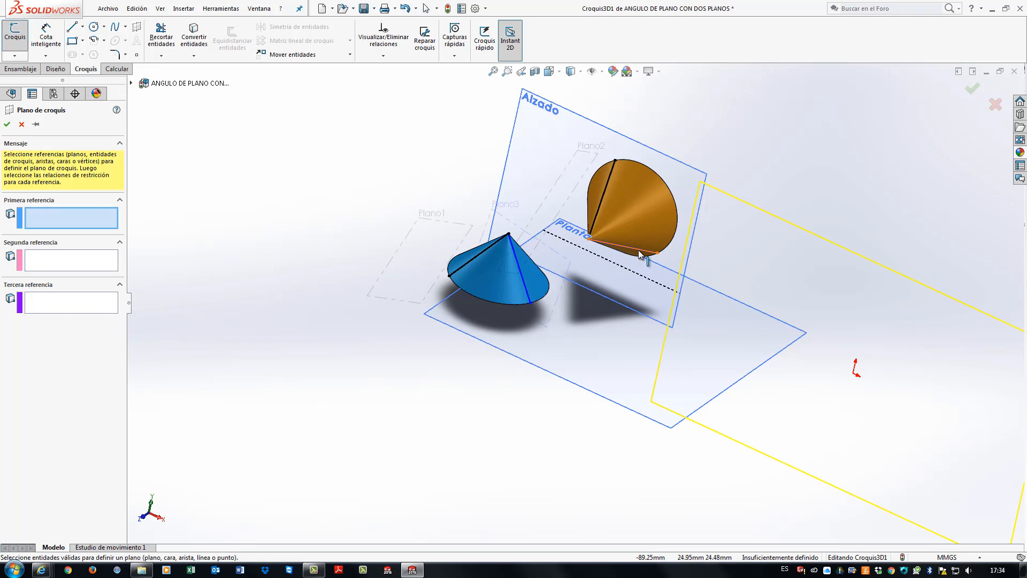
click(660, 236)
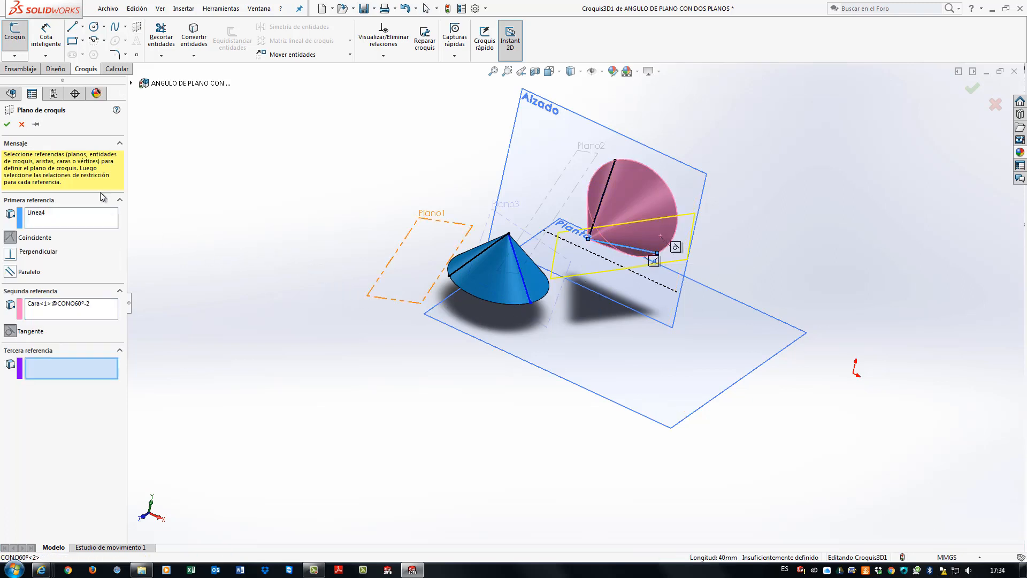
click(8, 126)
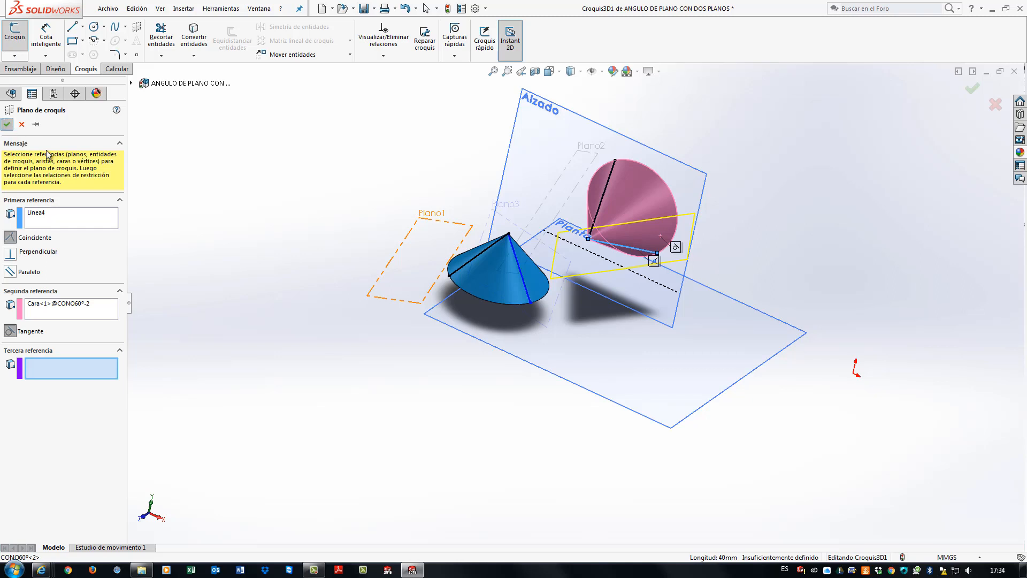
click(769, 162)
Apply a parallel relation between the sketch planes through the two cones' second generatrix lines
middle_drag(747, 225, 742, 229)
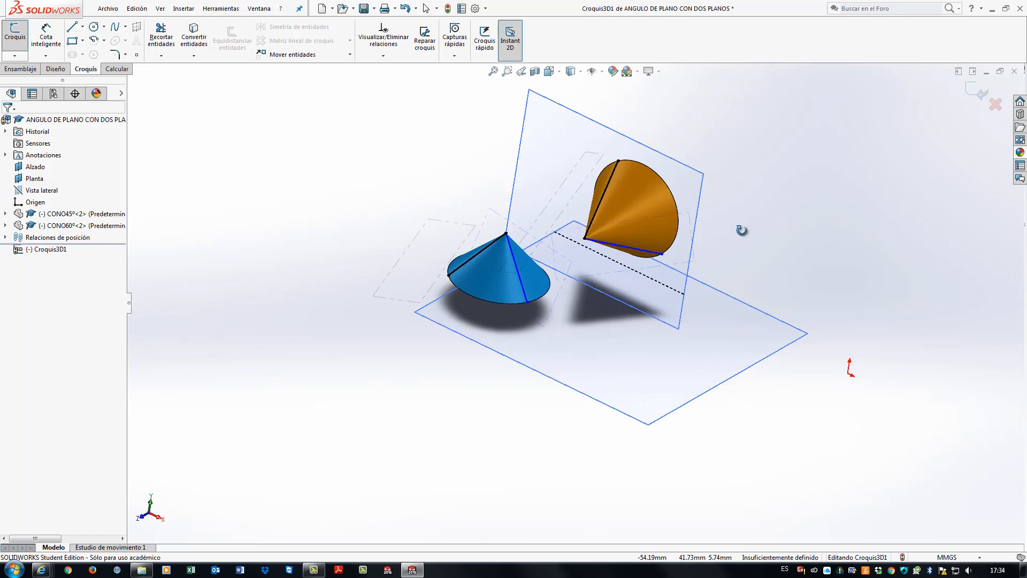
click(694, 259)
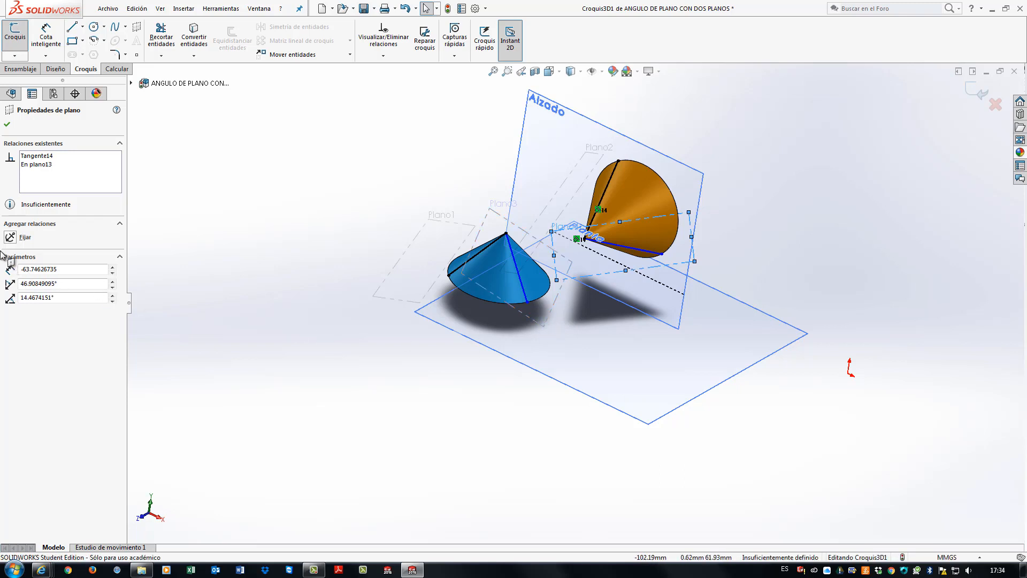
click(15, 311)
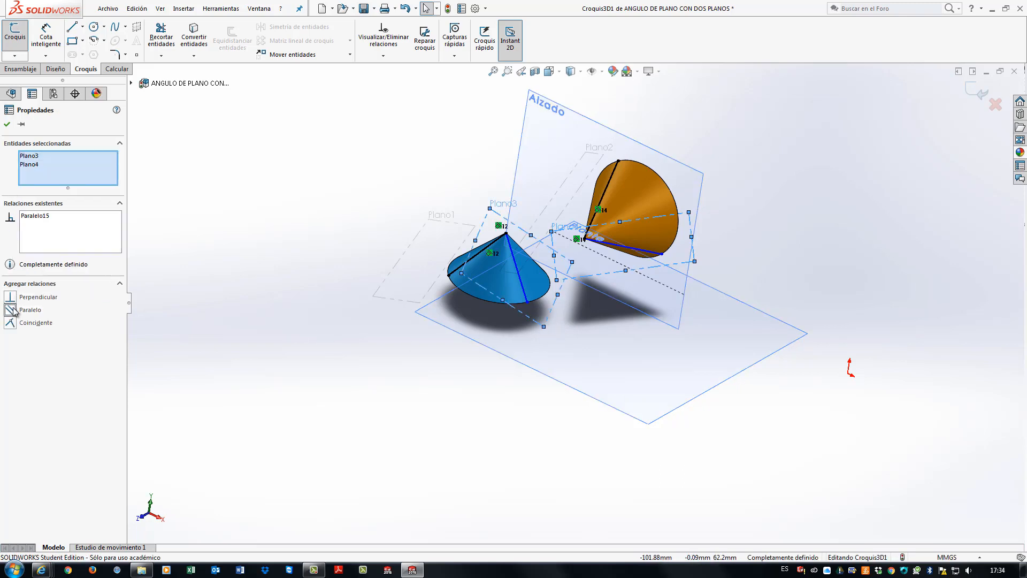